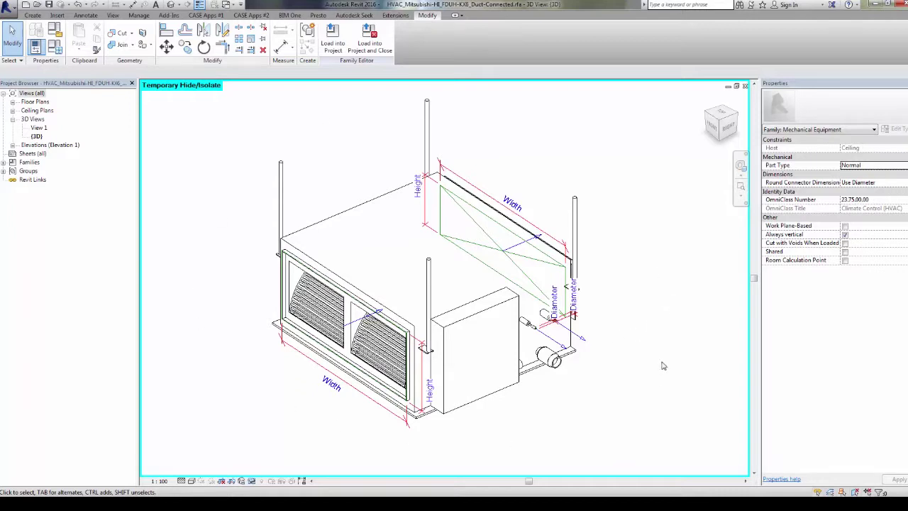
- Inspect and compare the properties of the rectangular air inlet and air outlet duct connectors at the two ends of the unit
click(356, 323)
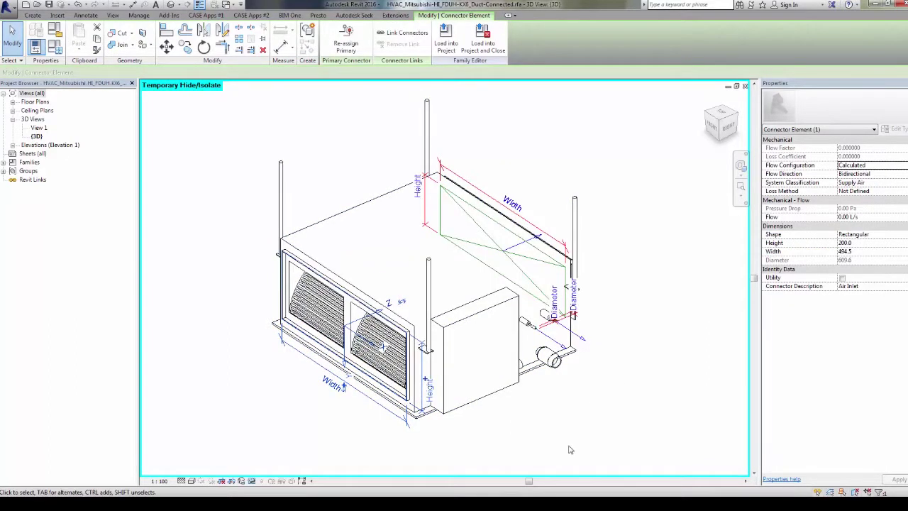
click(516, 429)
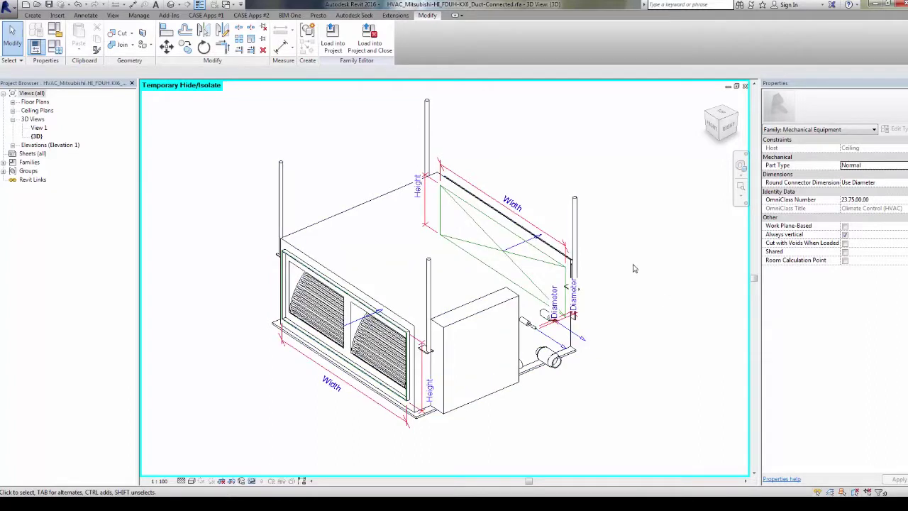
shift+middle_drag(641, 318, 466, 295)
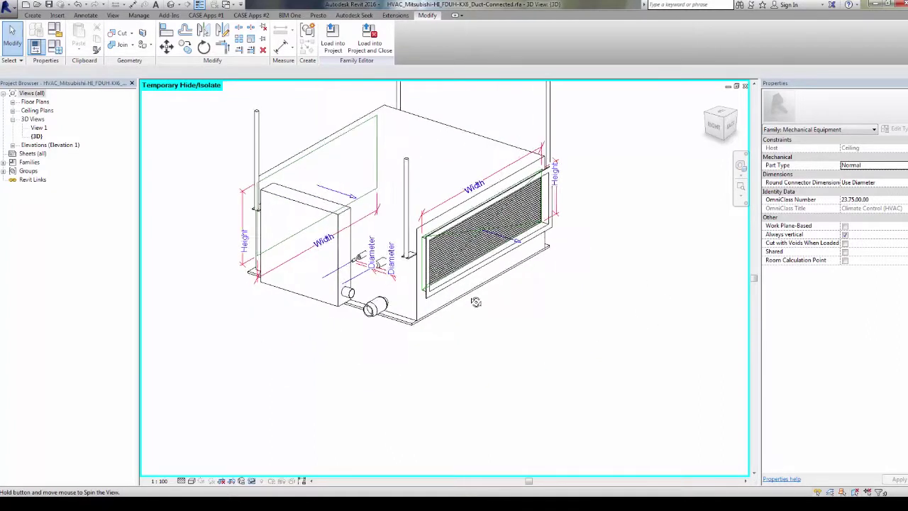
scroll(445, 233, up, 5)
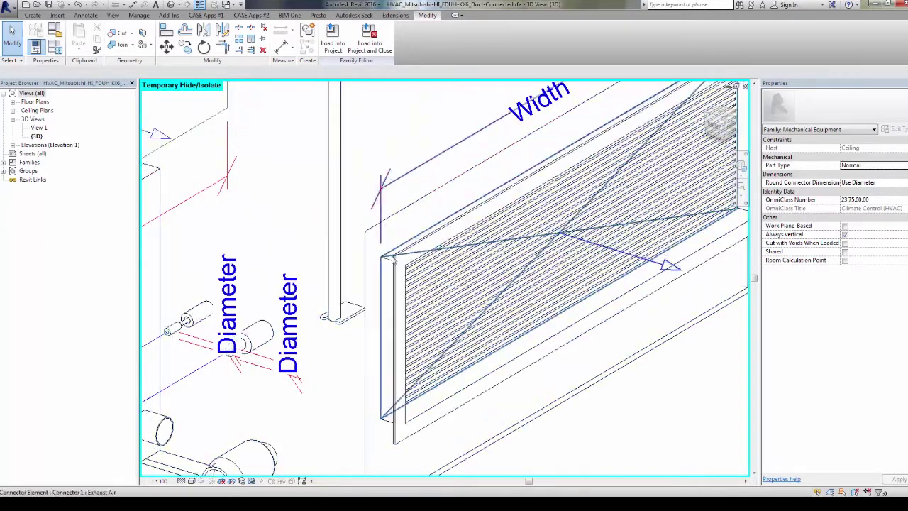
click(395, 260)
shift+middle_drag(395, 260, 590, 369)
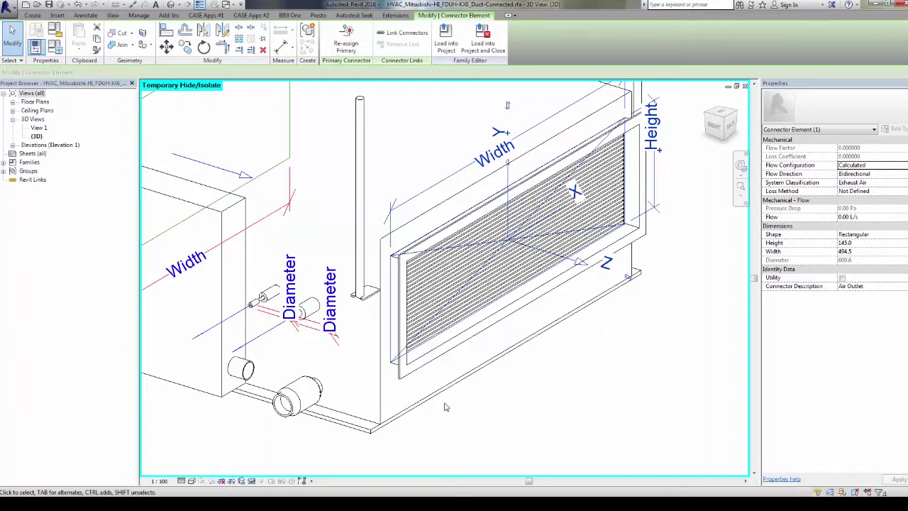
scroll(511, 415, down, 3)
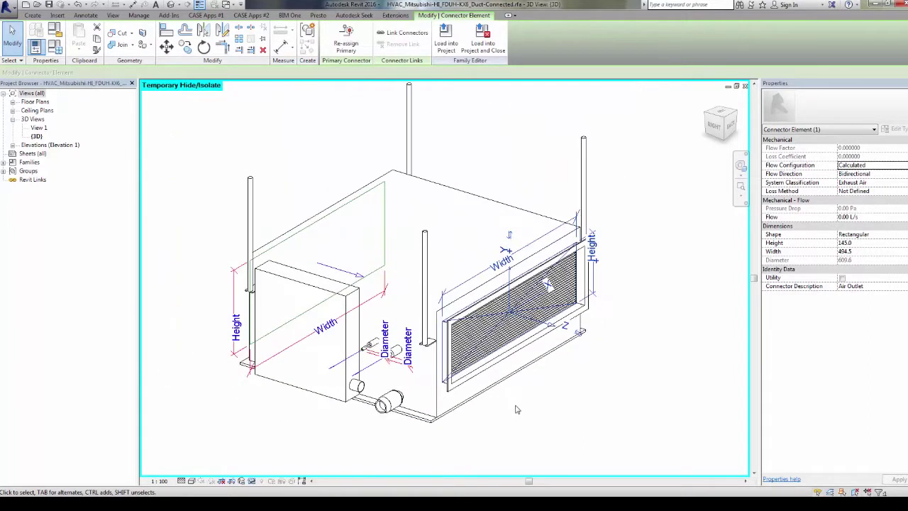
shift+middle_drag(479, 418, 557, 383)
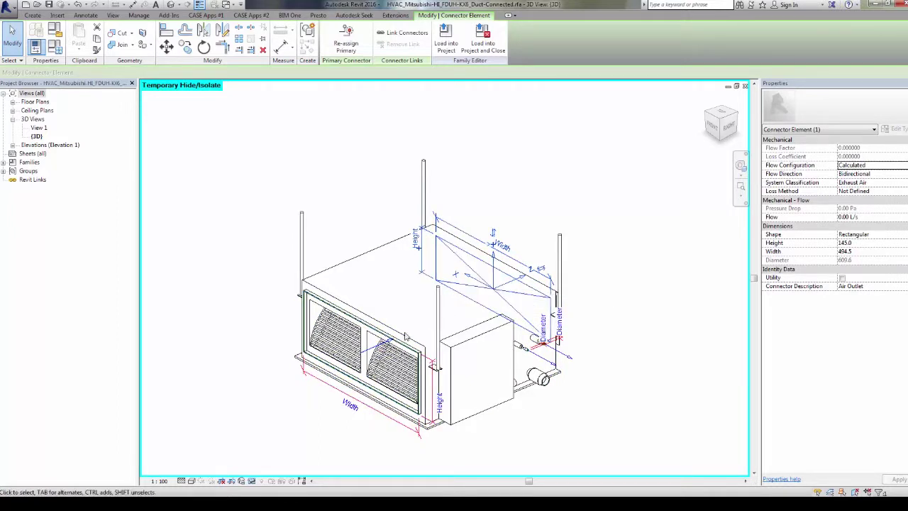
click(373, 350)
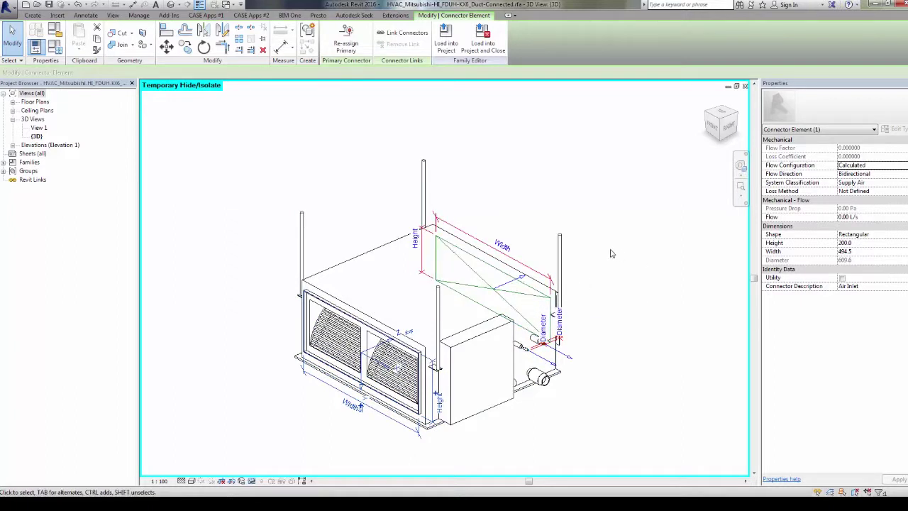
click(502, 295)
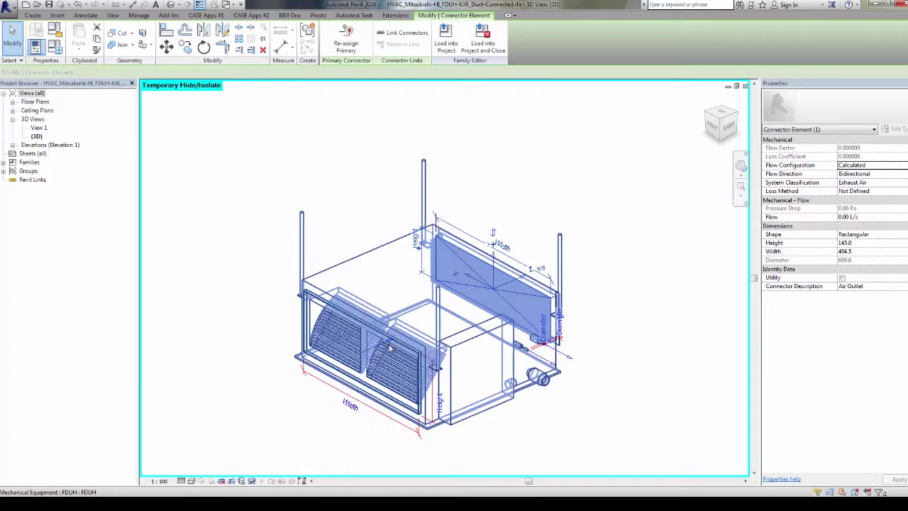
click(363, 348)
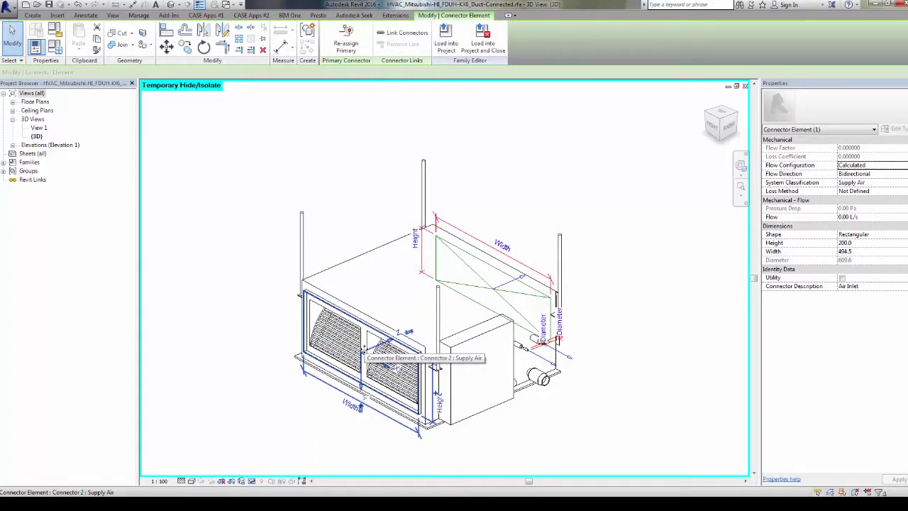
click(604, 261)
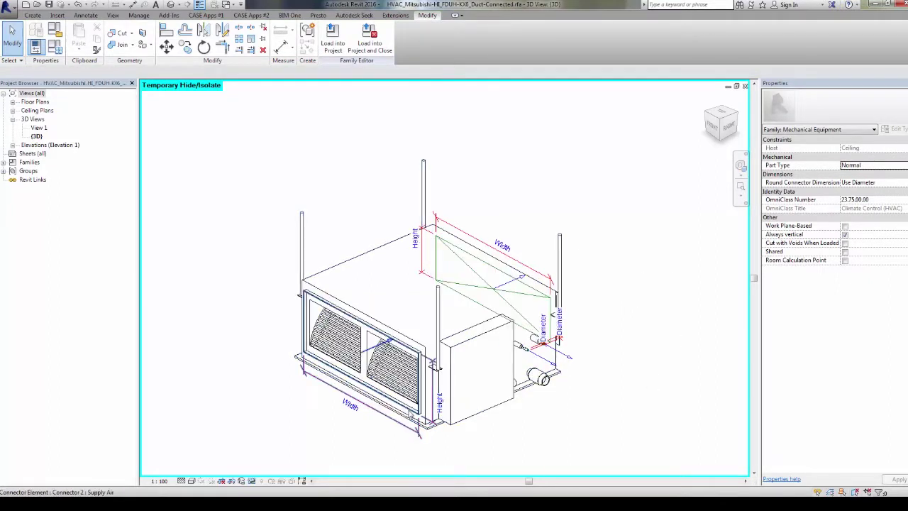
- Examine how the front air inlet connector's outline lines up with the corner of the unit's casing
click(408, 419)
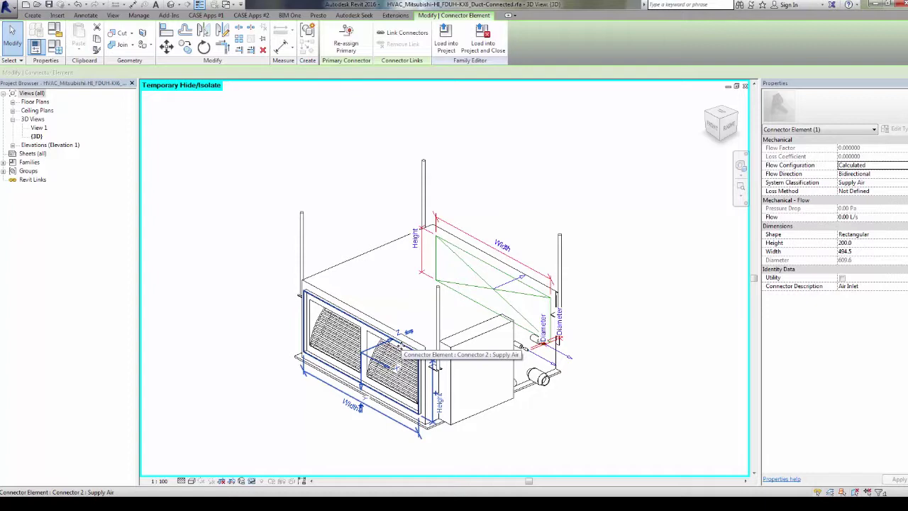
scroll(399, 347, up, 8)
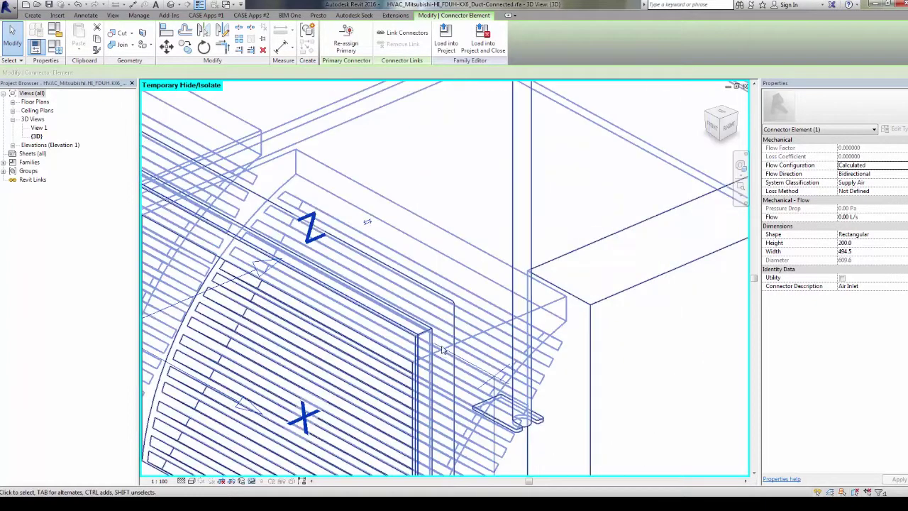
scroll(418, 337, up, 4)
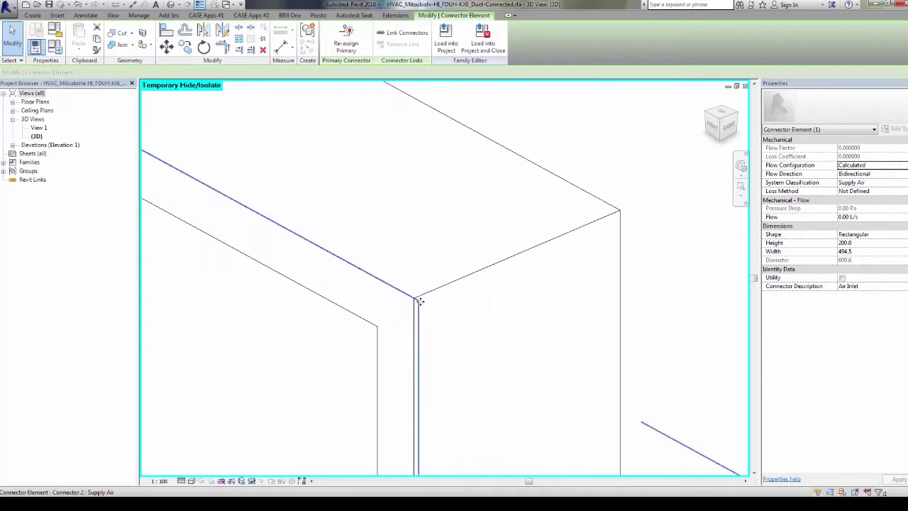
scroll(416, 299, up, 4)
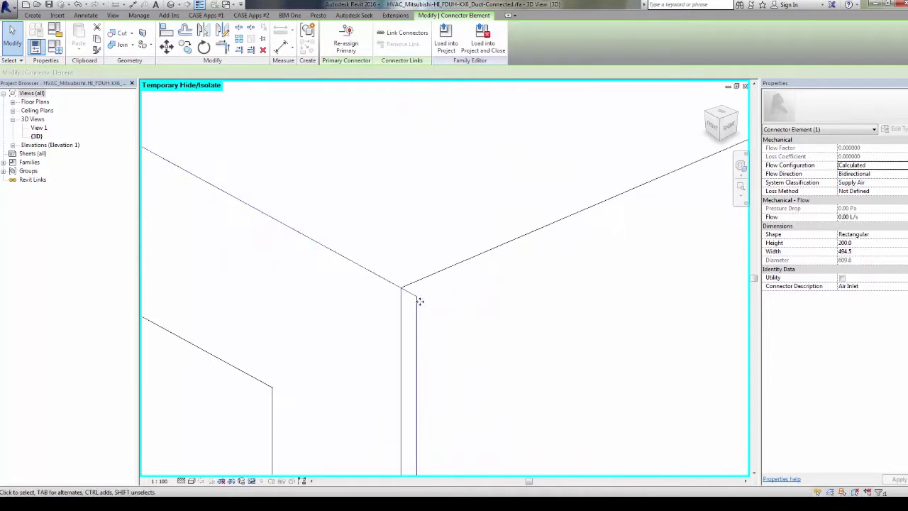
scroll(412, 294, down, 12)
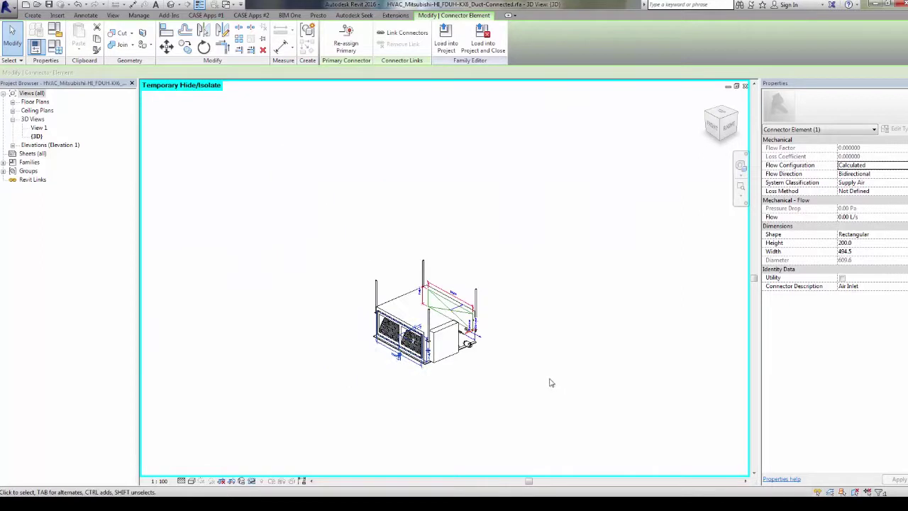
click(456, 387)
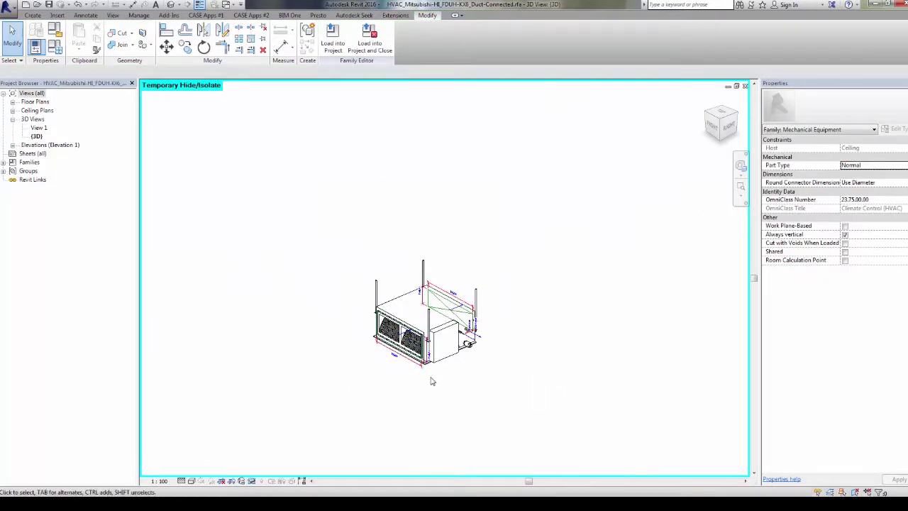
scroll(447, 376, up, 4)
scroll(461, 404, up, 2)
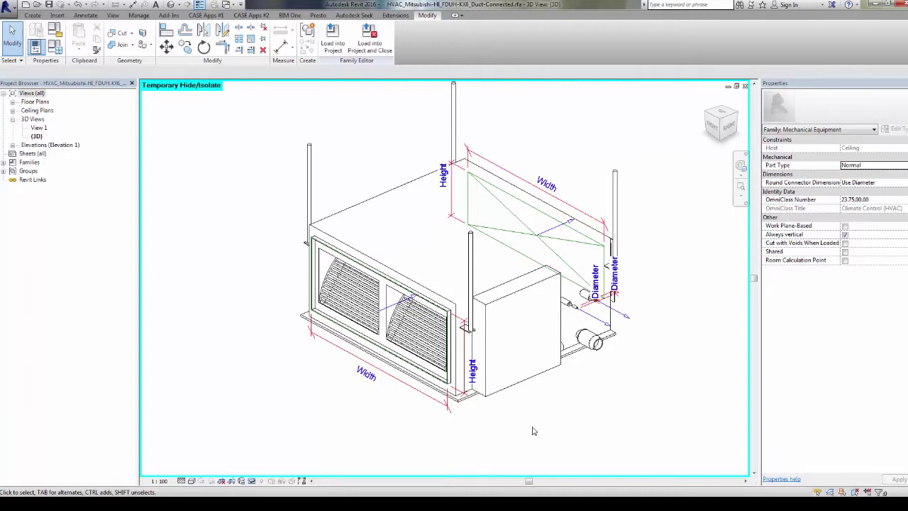
- Flip the front supply air connector so its Z direction points outward from the unit, and check its properties
click(424, 301)
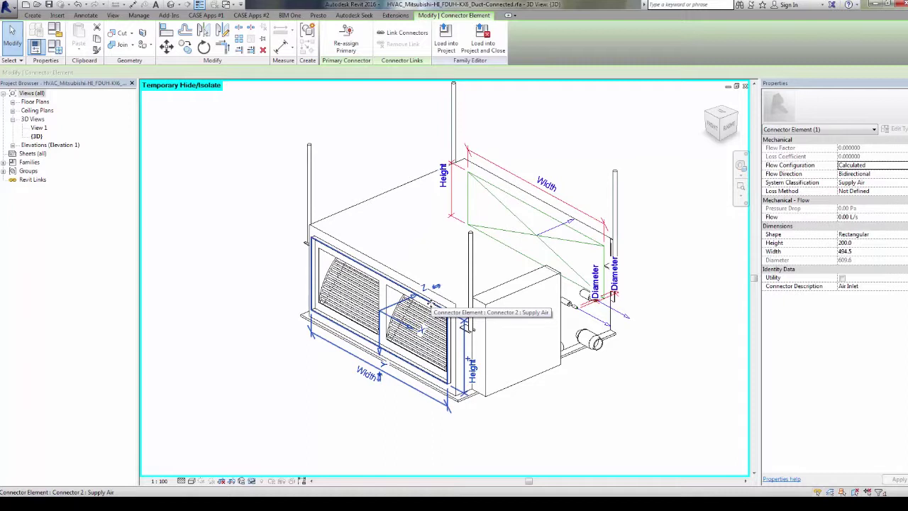
click(610, 409)
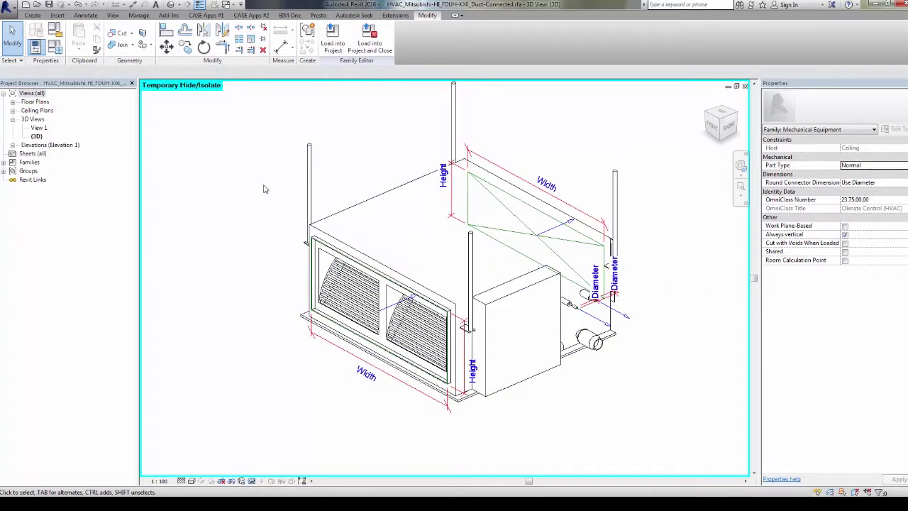
click(387, 311)
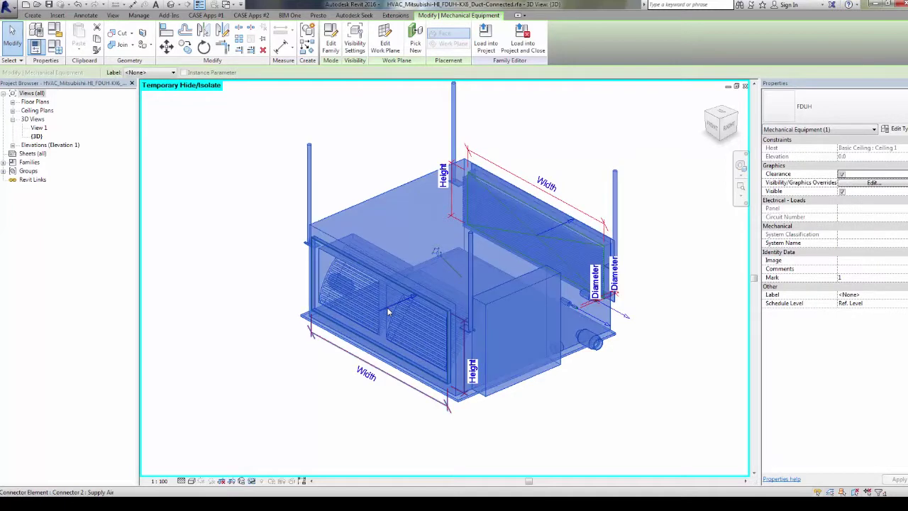
click(440, 286)
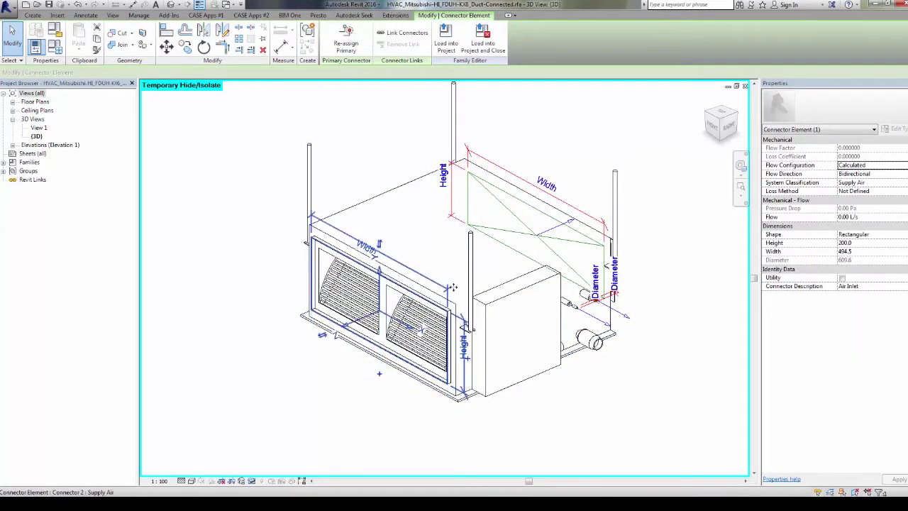
click(529, 443)
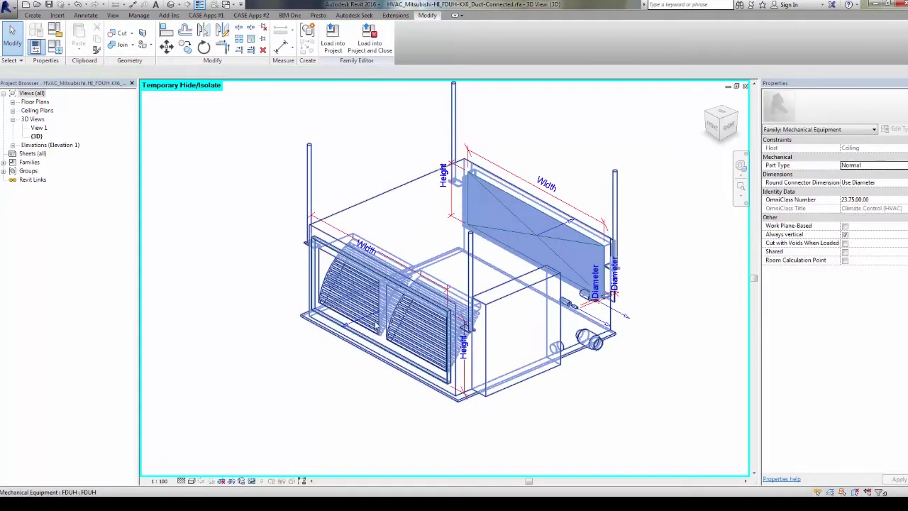
click(370, 318)
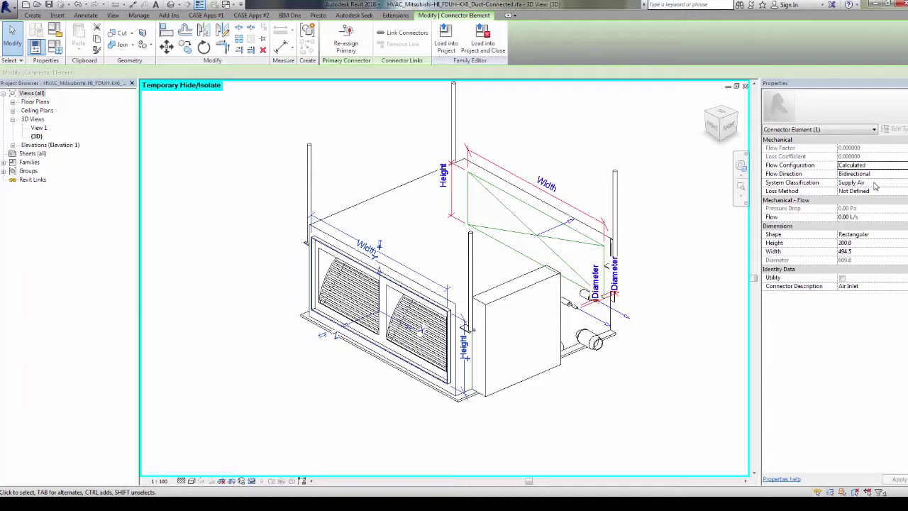
click(677, 271)
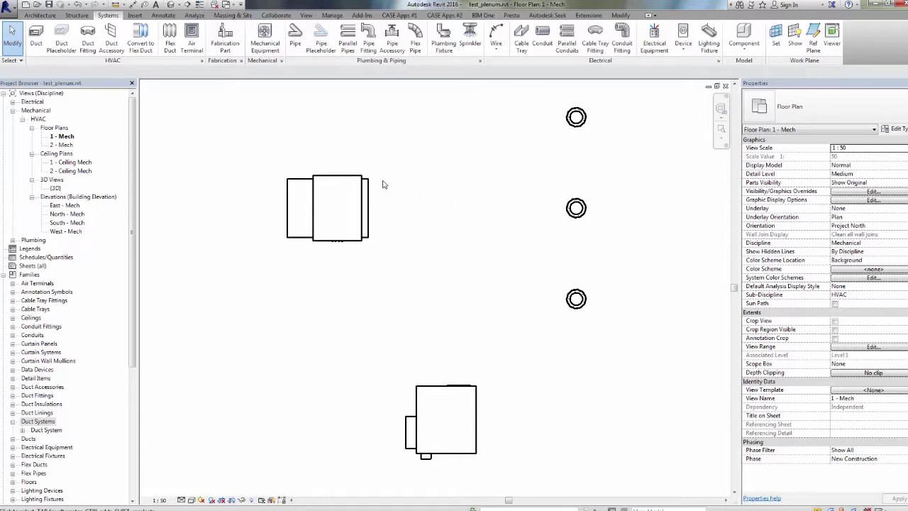
- Duplicate the type of the fan coil unit facing the round air terminals as Estándar 2
click(365, 205)
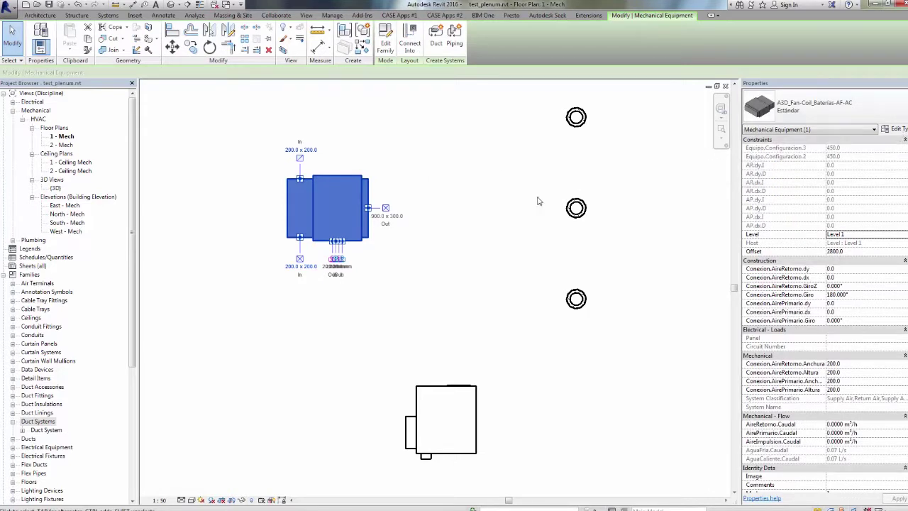
click(892, 128)
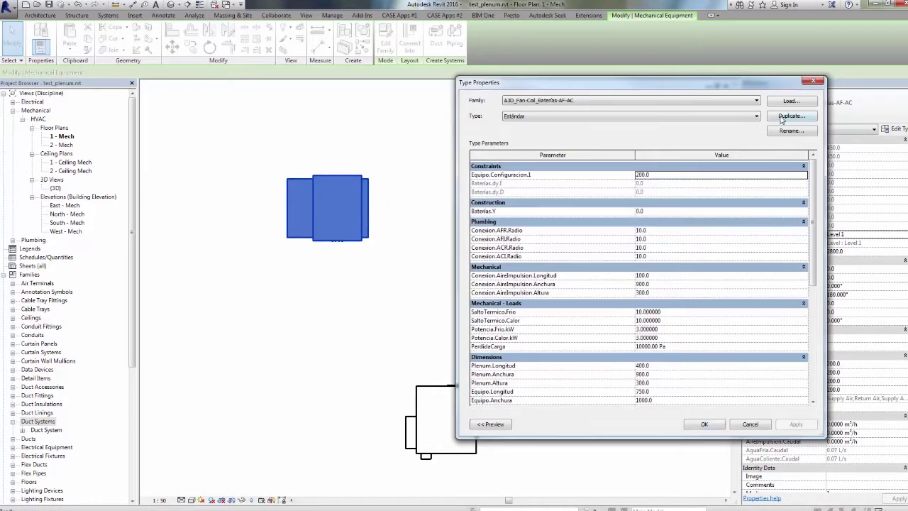
click(789, 116)
click(575, 229)
- Set the new type's supply air connection, Conexion.AireImpulsion, to Anchura 650 and Altura 150, and apply the change
scroll(811, 246, down, 1)
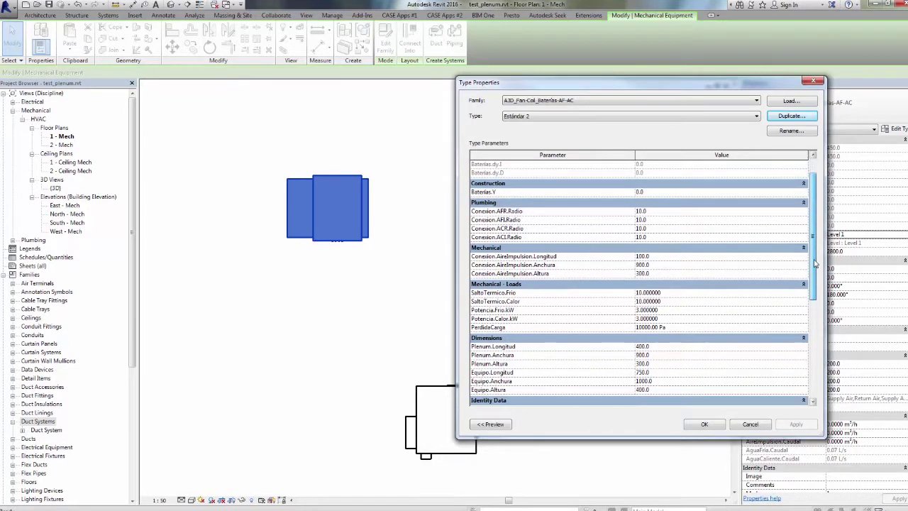
click(669, 266)
text(650)
click(677, 275)
text(150)
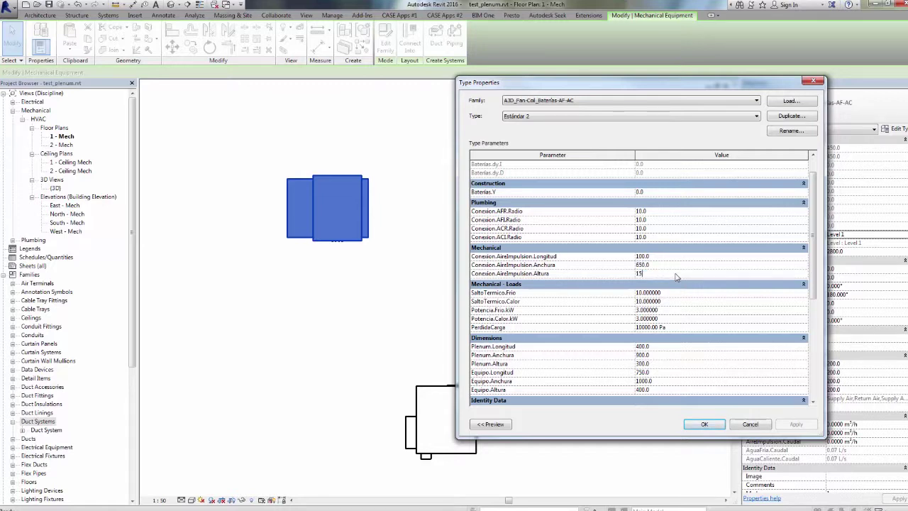
click(710, 426)
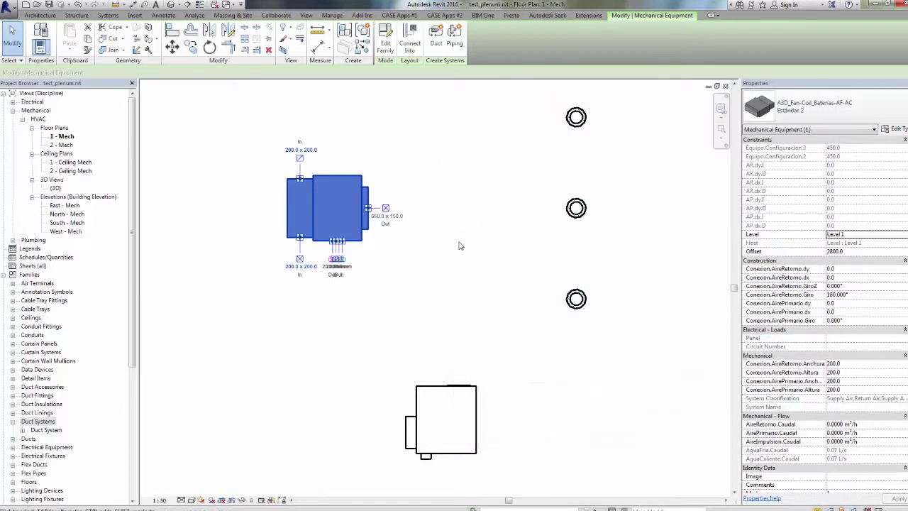
click(501, 263)
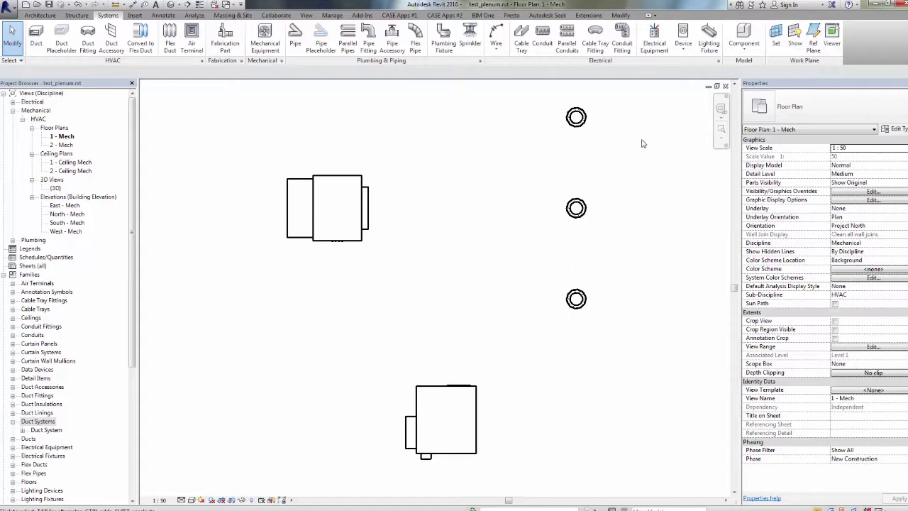
- Switch to the Explorer window with the DAI folder and select the family file HVAC_Ductwork_Airzone_Motorized-Plenum_Daikin_Standard_3-Dampers.rfa
drag(906, 122, 589, 121)
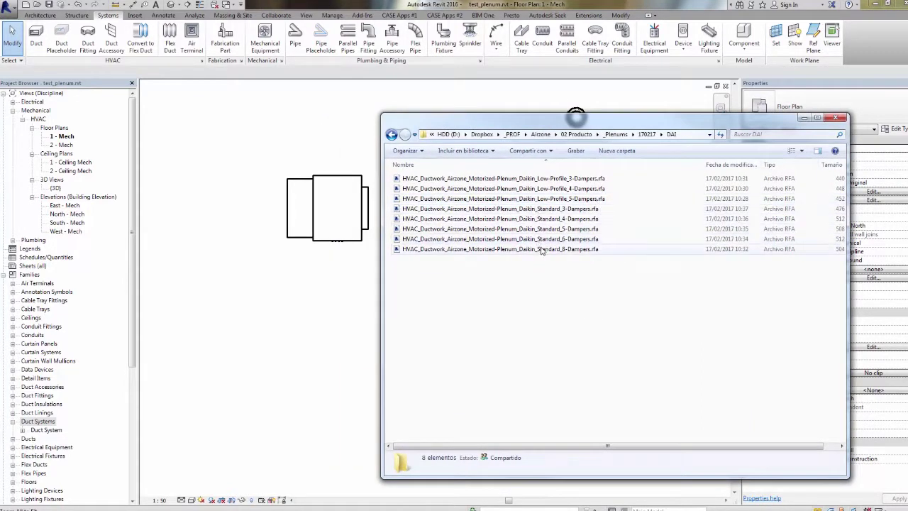
click(560, 209)
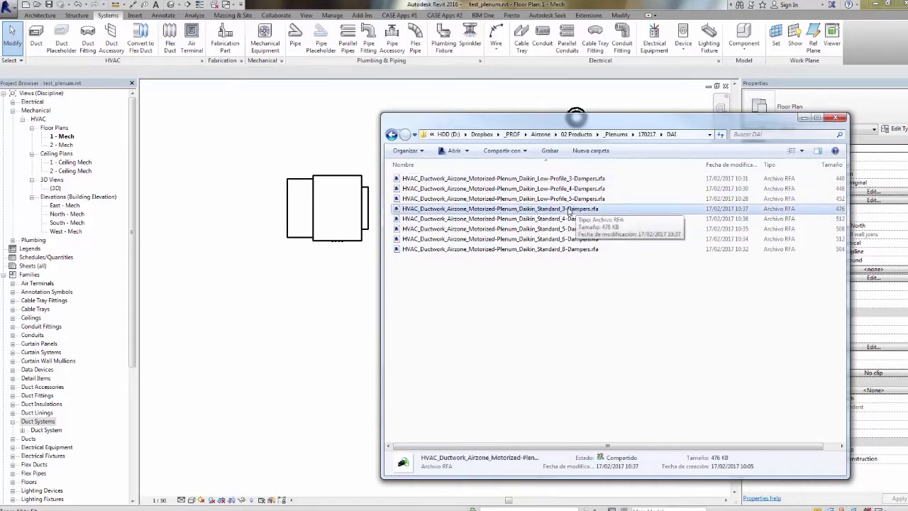
drag(583, 121, 700, 107)
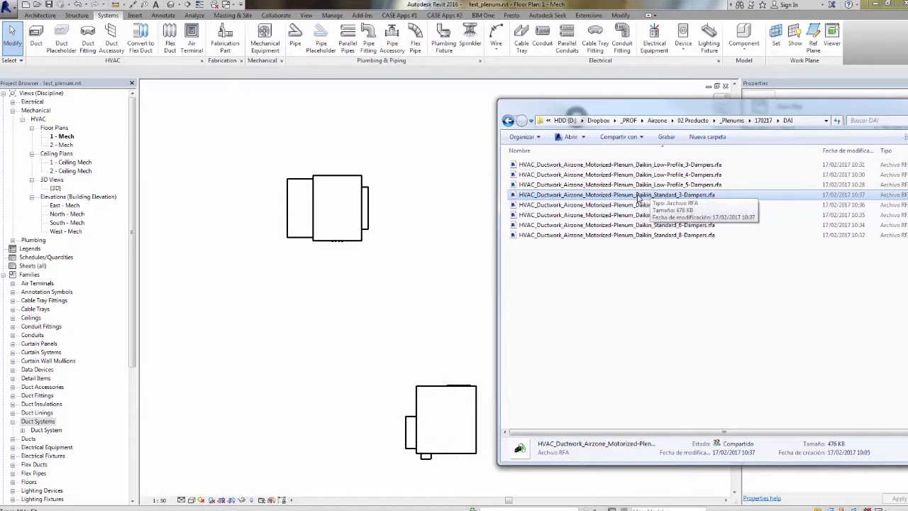
drag(664, 110, 503, 108)
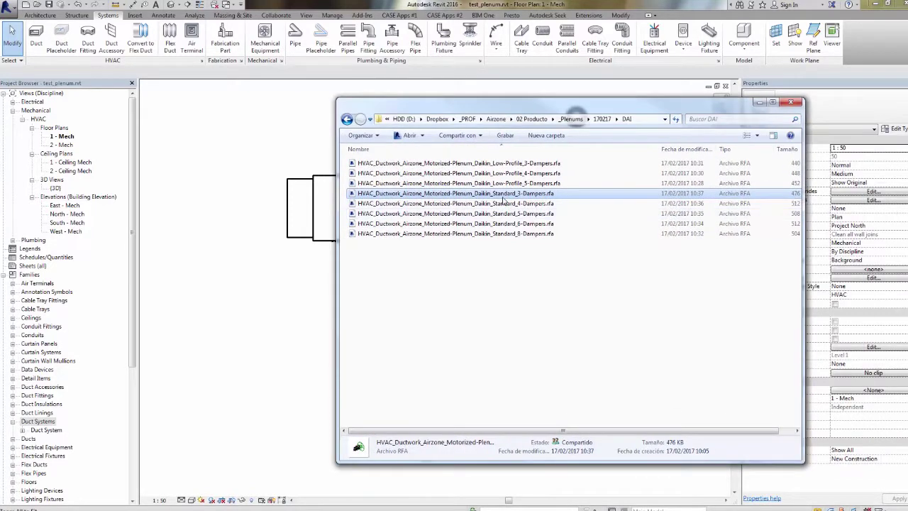
click(501, 163)
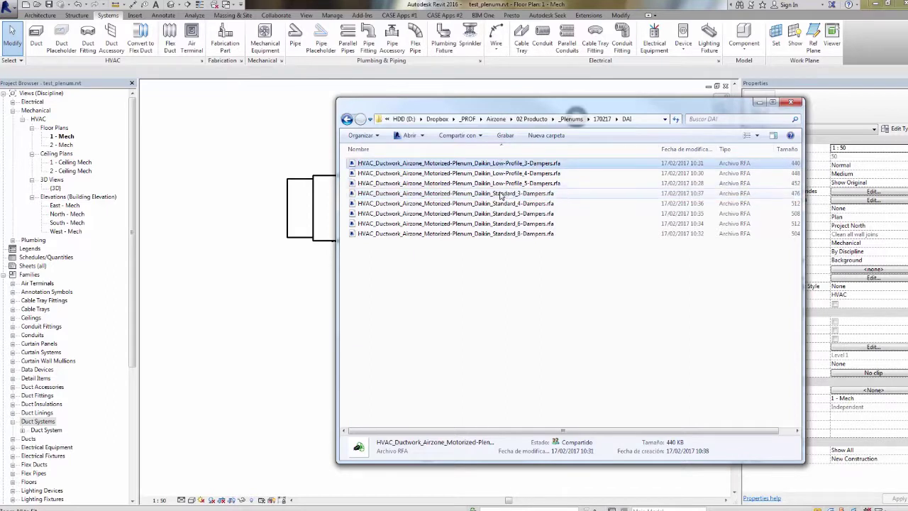
click(502, 193)
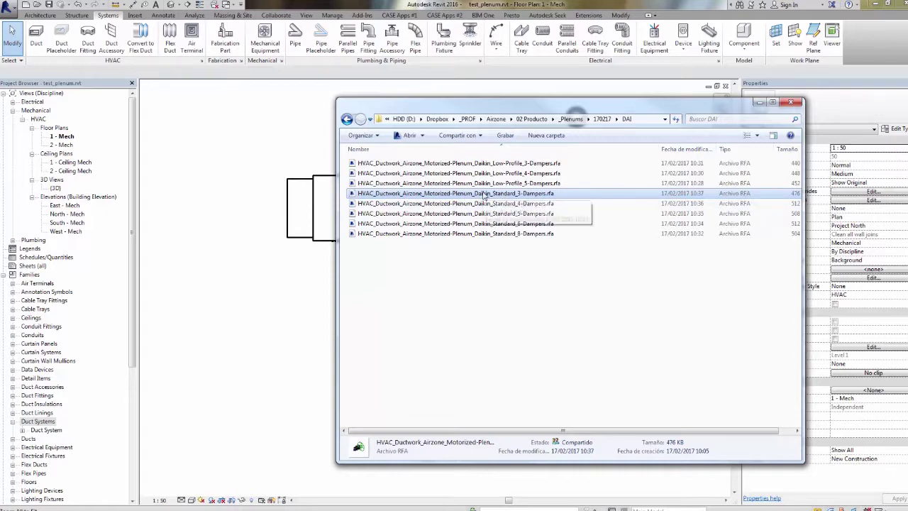
drag(507, 109, 532, 115)
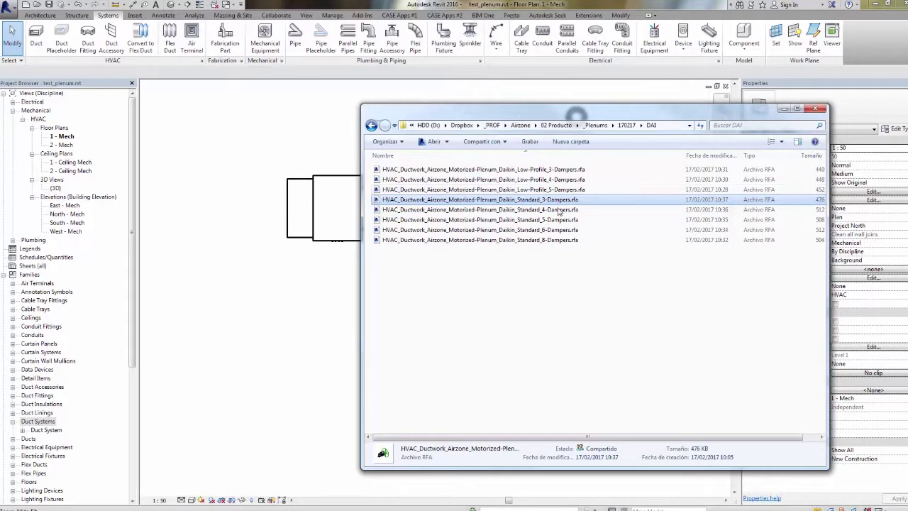
- Load the selected plenum family into the 1 - Mech plan and place one between the upper fan coil unit and the round air terminals
drag(556, 201, 342, 285)
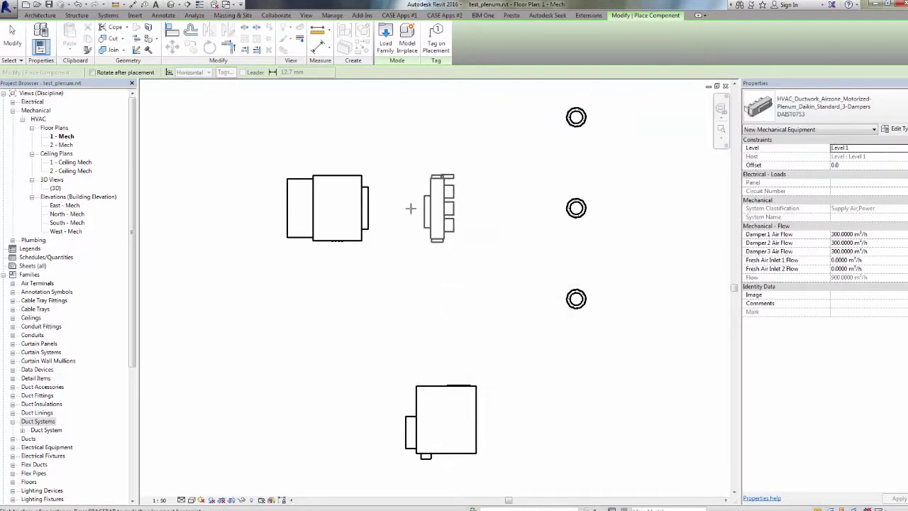
middle_drag(411, 205, 493, 227)
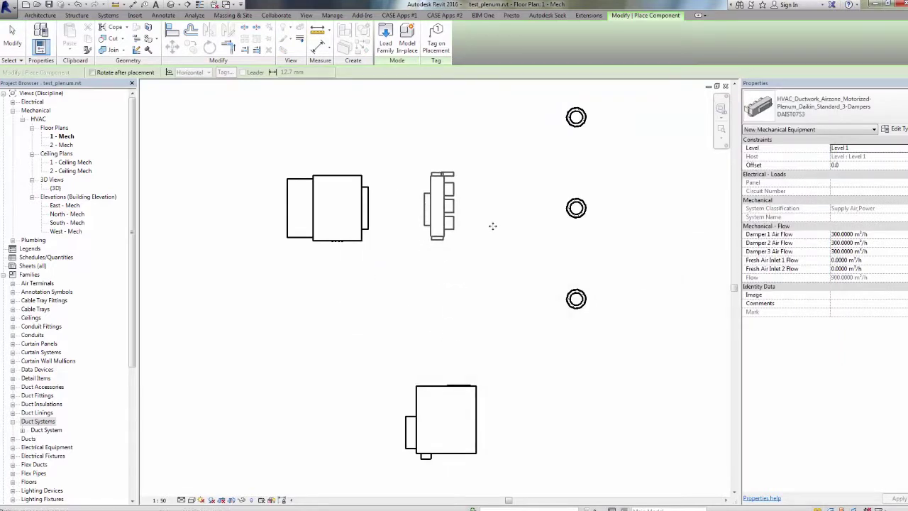
click(12, 36)
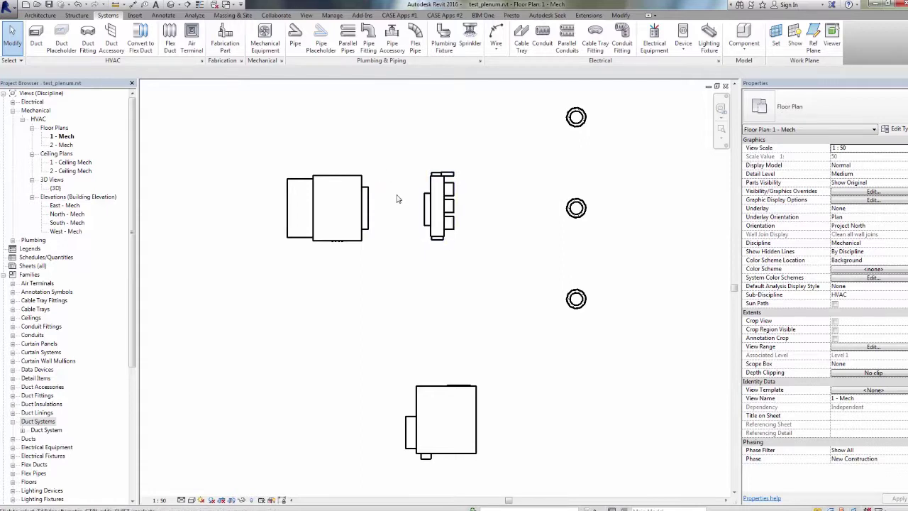
click(368, 209)
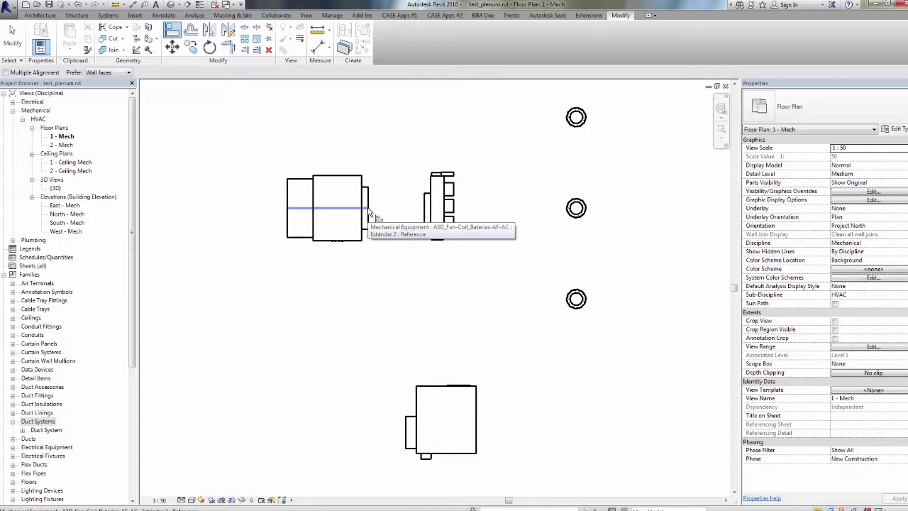
click(430, 209)
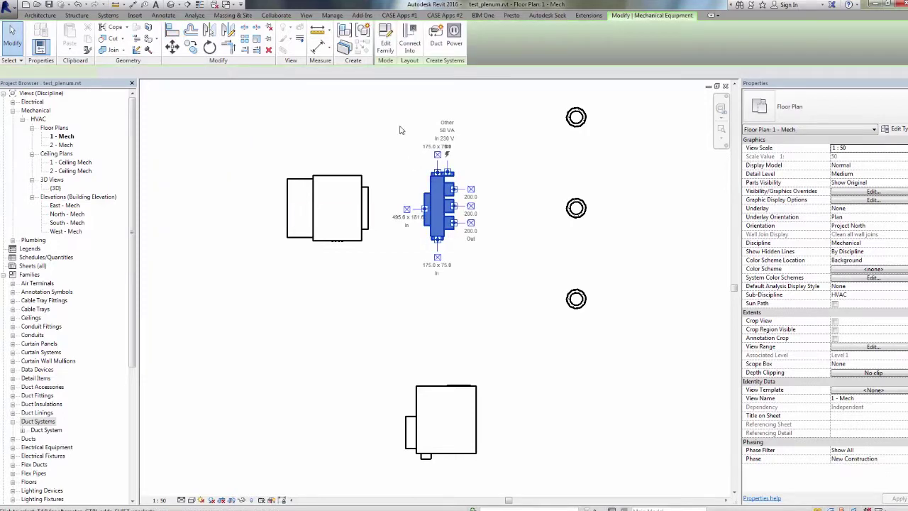
key(a)
key(l)
scroll(461, 214, up, 5)
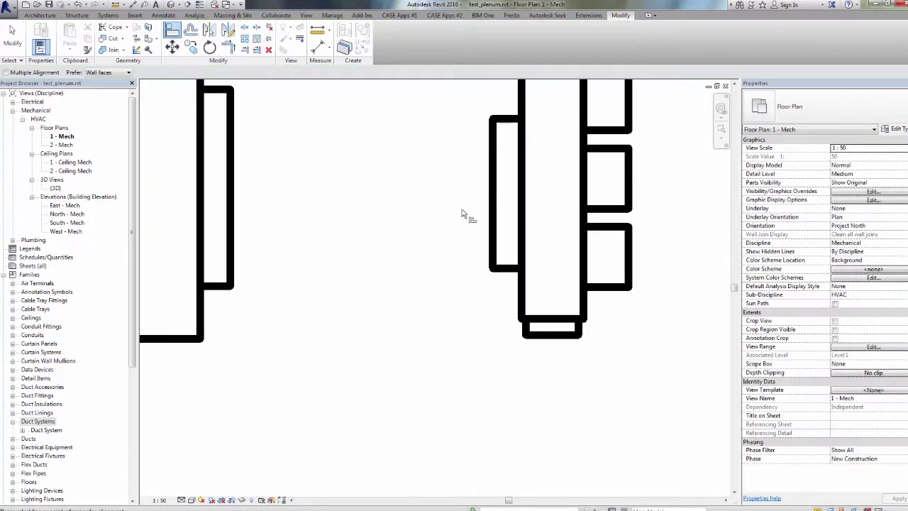
key(Escape)
- Examine how the plenum's air inlet lines up with the axis of the middle damper outlet and with the end of the casing
click(492, 200)
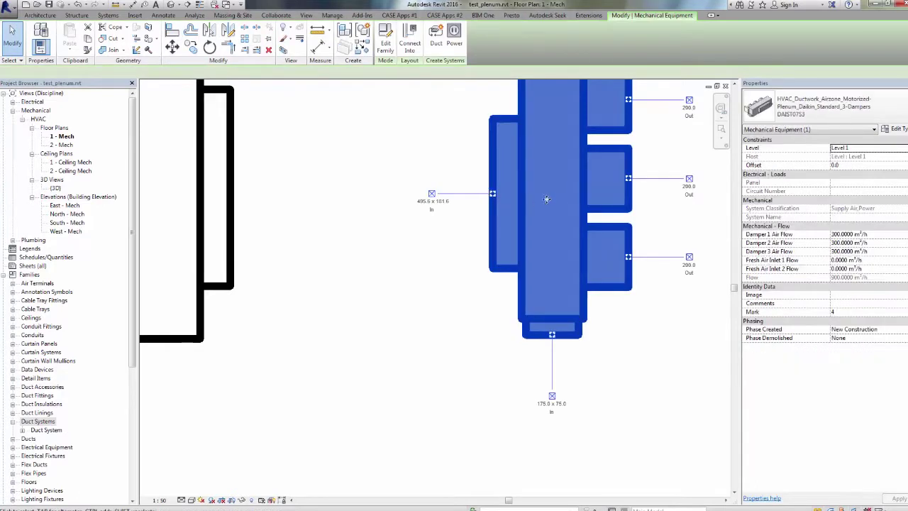
middle_drag(546, 200, 481, 209)
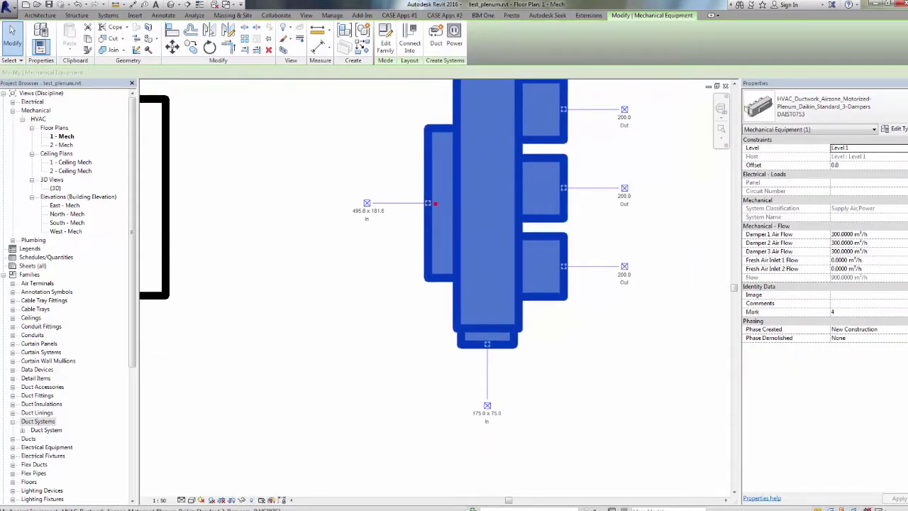
shift+drag(565, 202, 565, 203)
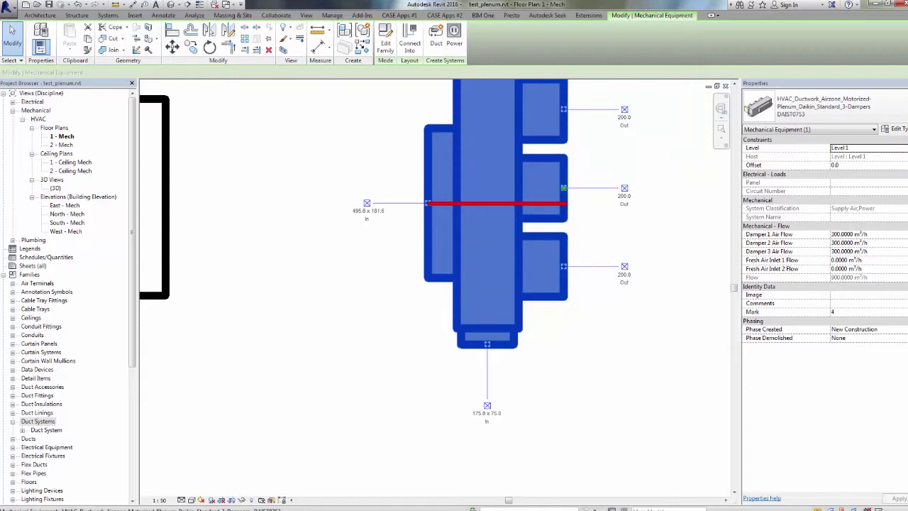
shift+drag(564, 188, 565, 188)
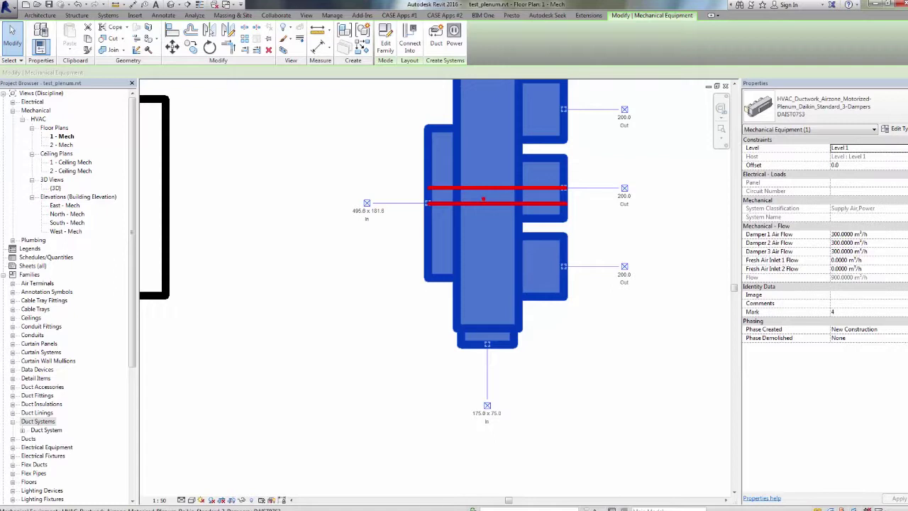
scroll(483, 199, down, 3)
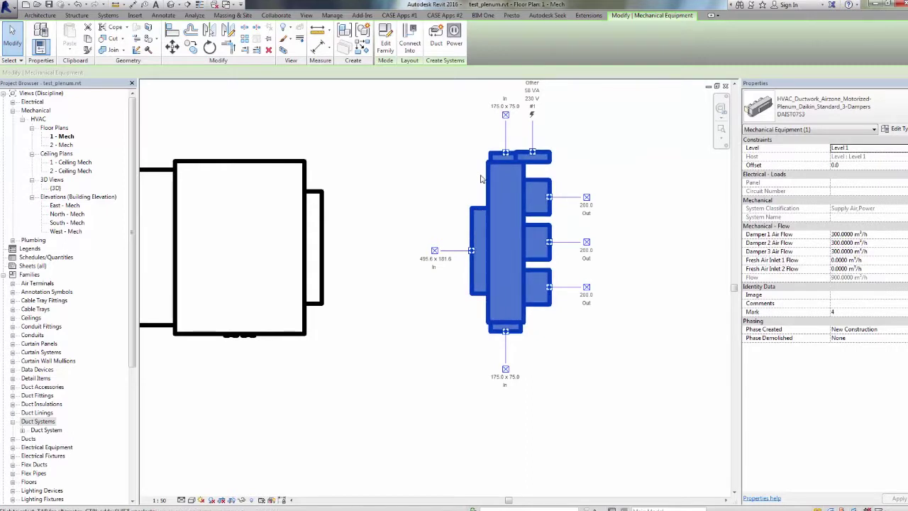
drag(471, 162, 464, 205)
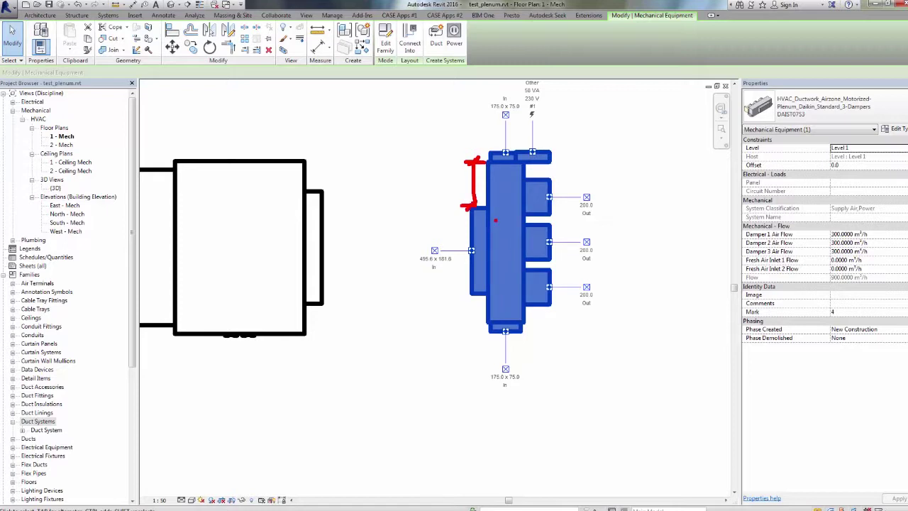
drag(461, 178, 467, 188)
drag(468, 178, 454, 190)
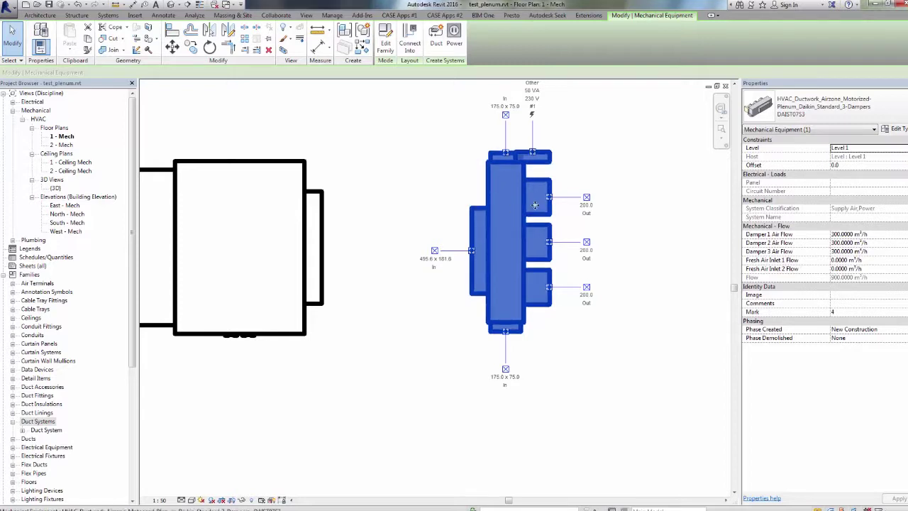
click(598, 271)
- Align the plenum's inlet centre reference with the horizontal centre line of the fan coil unit in plan
middle_drag(598, 267, 612, 264)
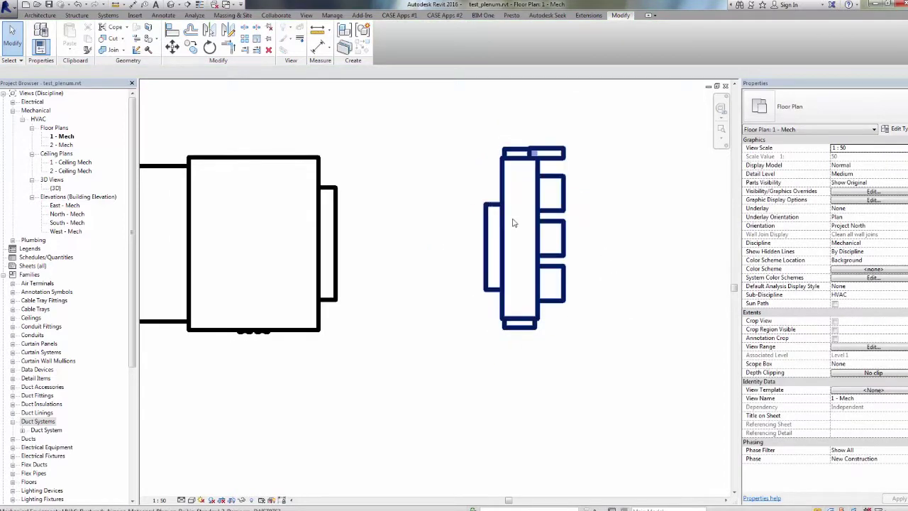
middle_drag(579, 233, 599, 229)
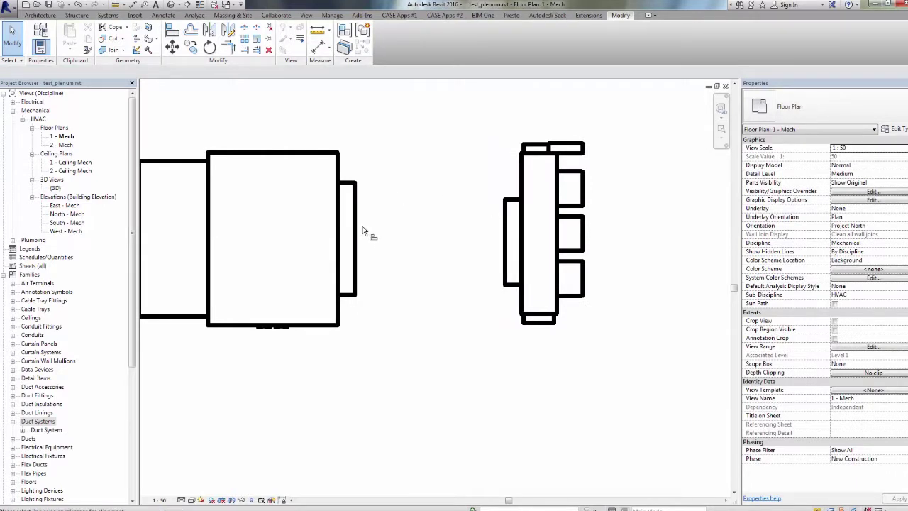
key(a)
key(l)
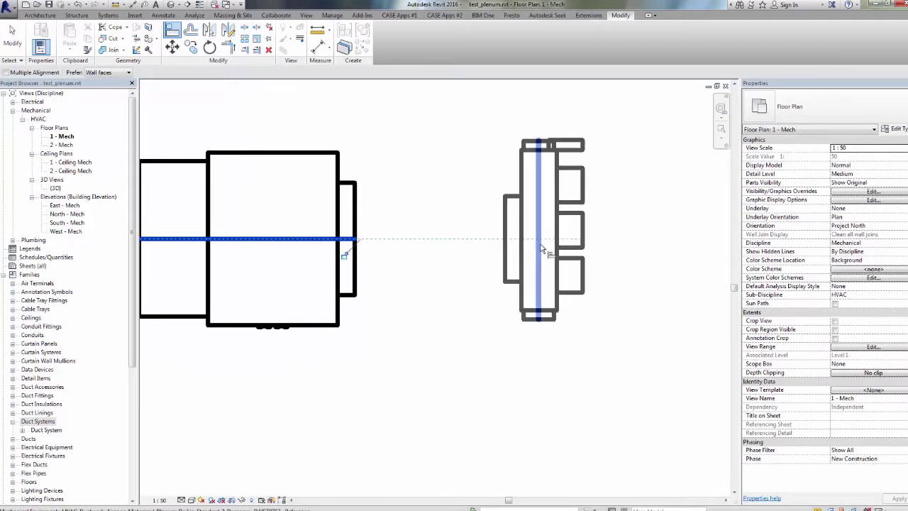
key(Escape)
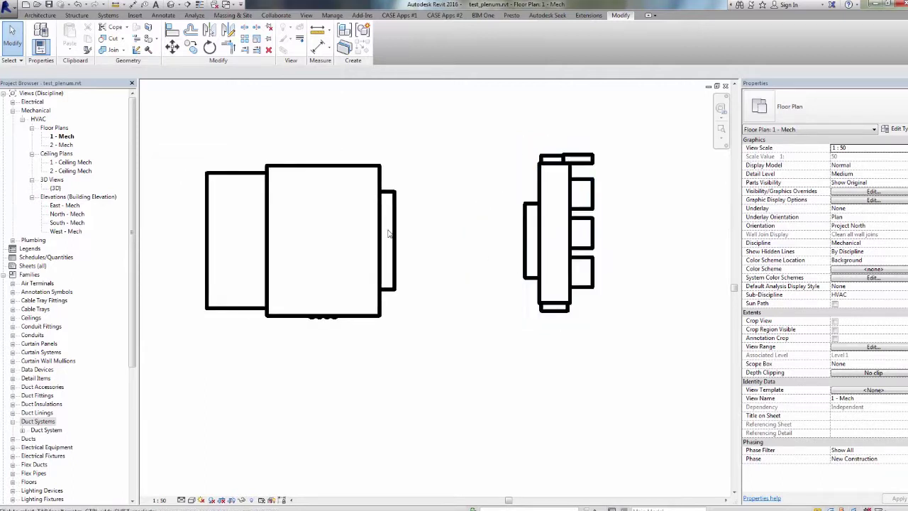
- Create a horizontal section running through the fan coil unit and the plenum, and open its section view
scroll(497, 234, down, 2)
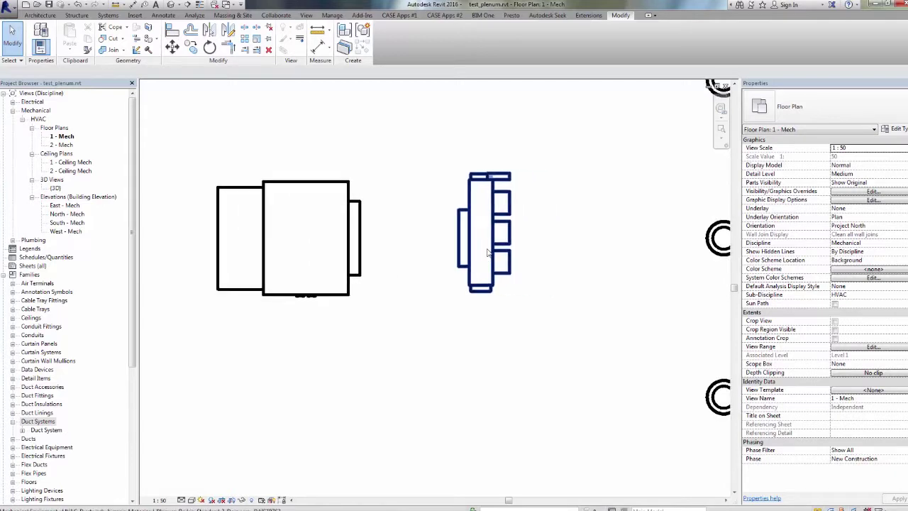
click(186, 5)
click(197, 224)
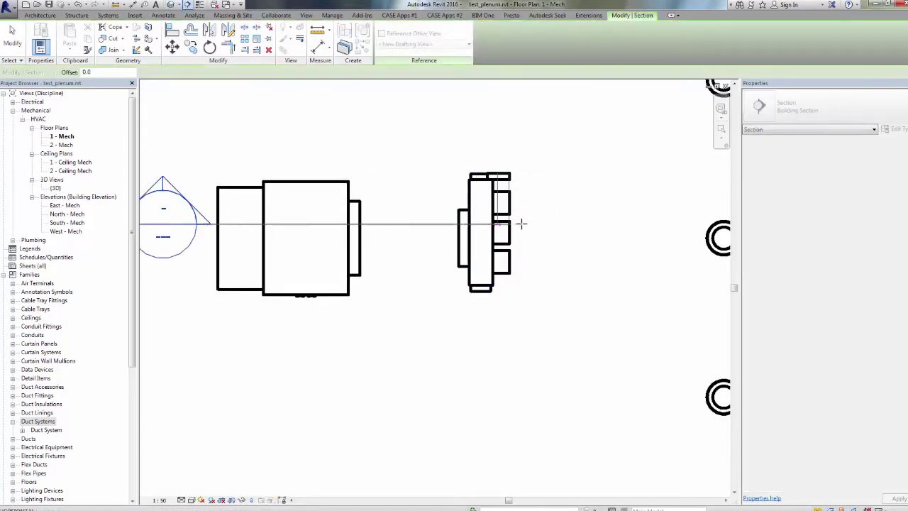
click(579, 224)
right_click(541, 227)
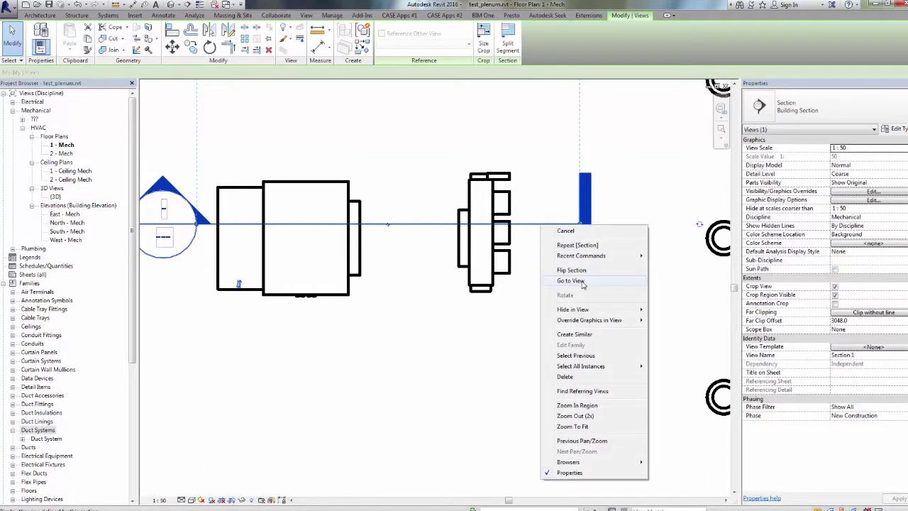
click(571, 281)
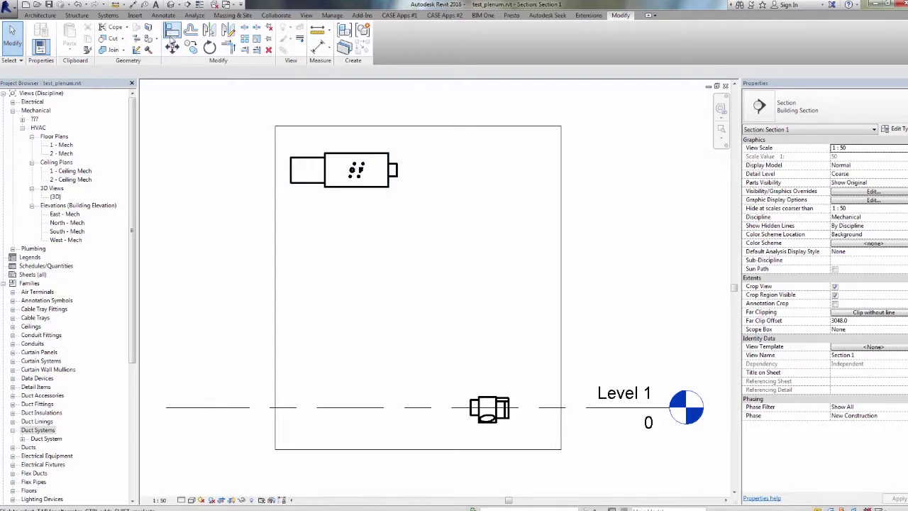
click(396, 173)
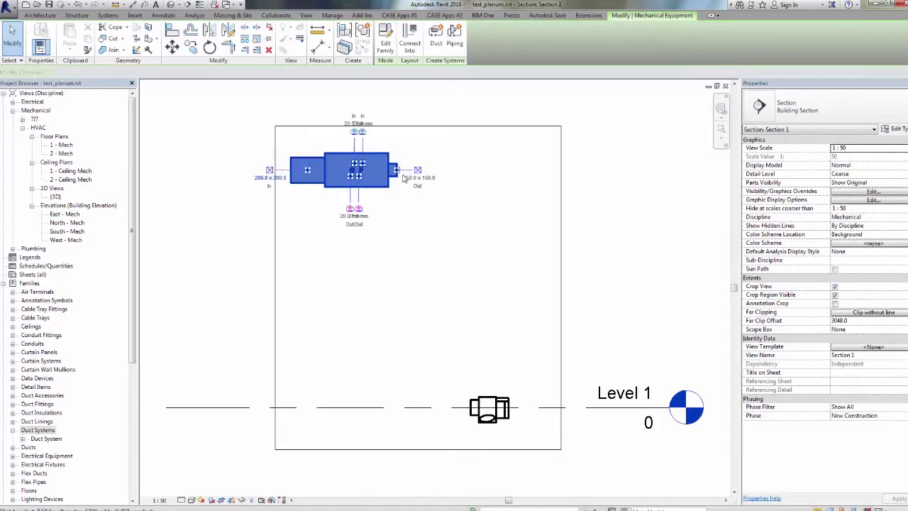
click(174, 31)
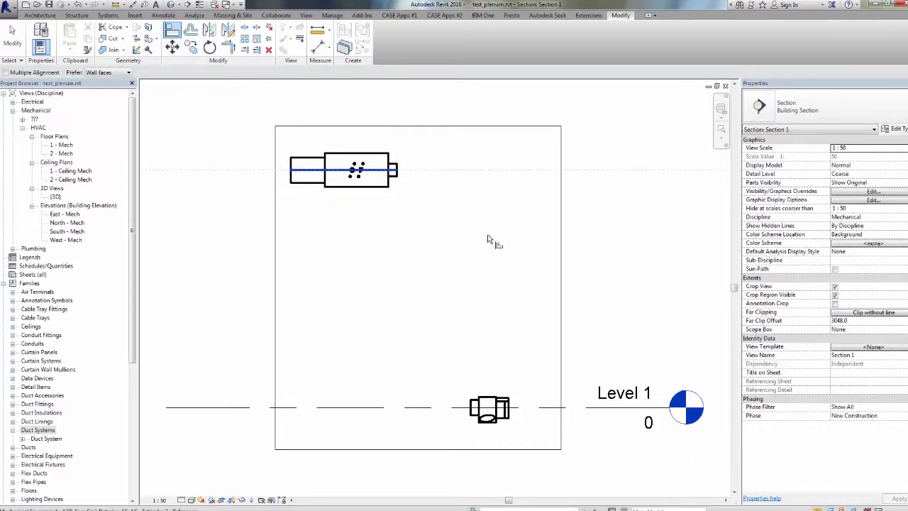
scroll(480, 412, up, 3)
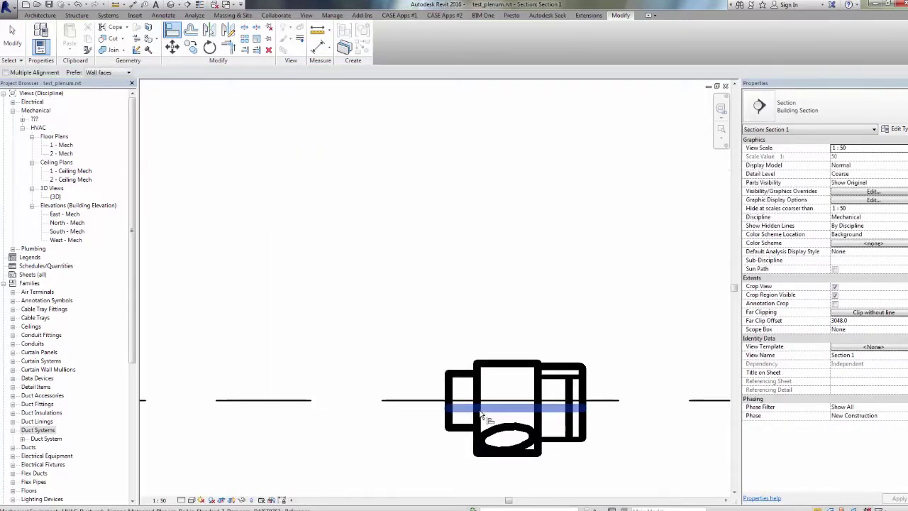
scroll(480, 412, up, 2)
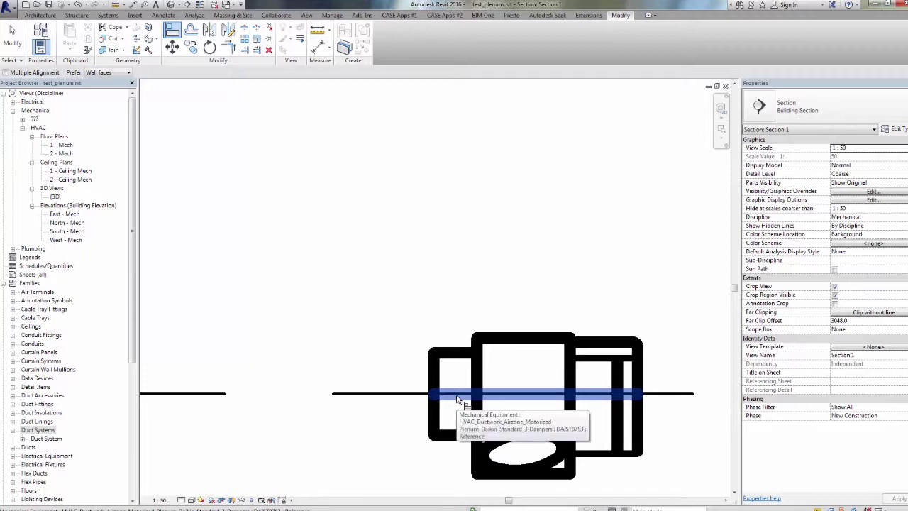
key(Escape)
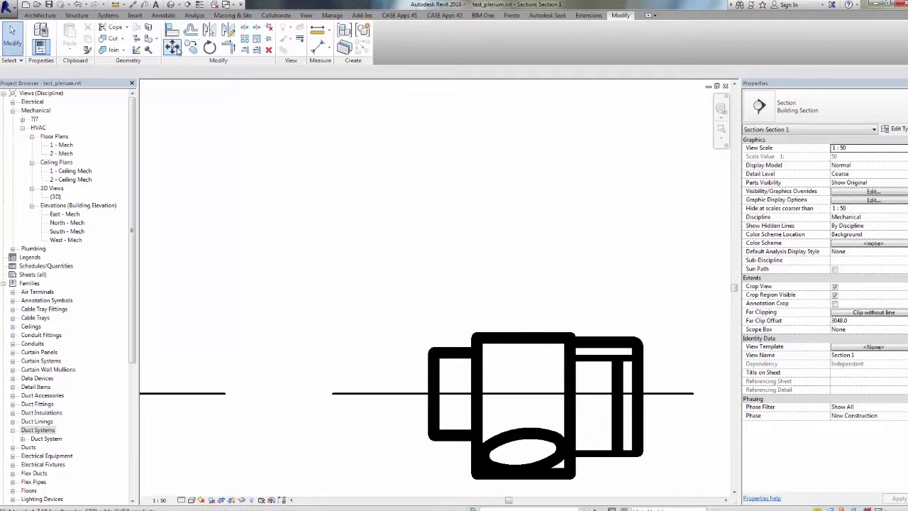
click(441, 354)
click(441, 355)
click(173, 48)
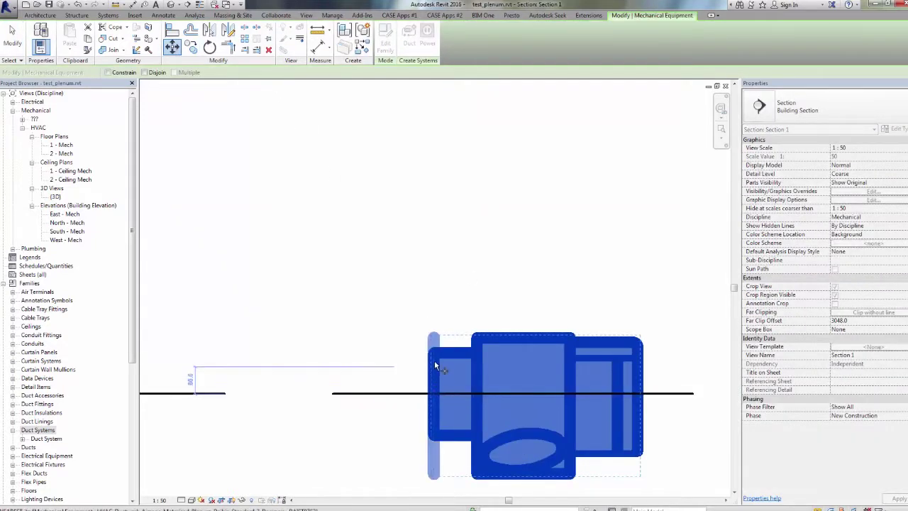
key(Escape)
- Align the plenum's inlet centre reference with the horizontal centre line of the fan coil unit in the section view
key(a)
key(l)
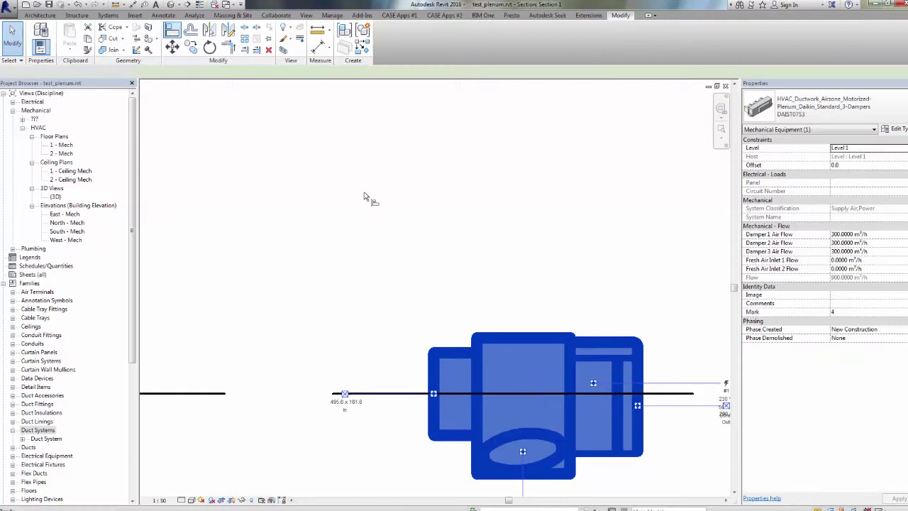
scroll(454, 295, down, 6)
middle_drag(419, 190, 428, 245)
click(398, 142)
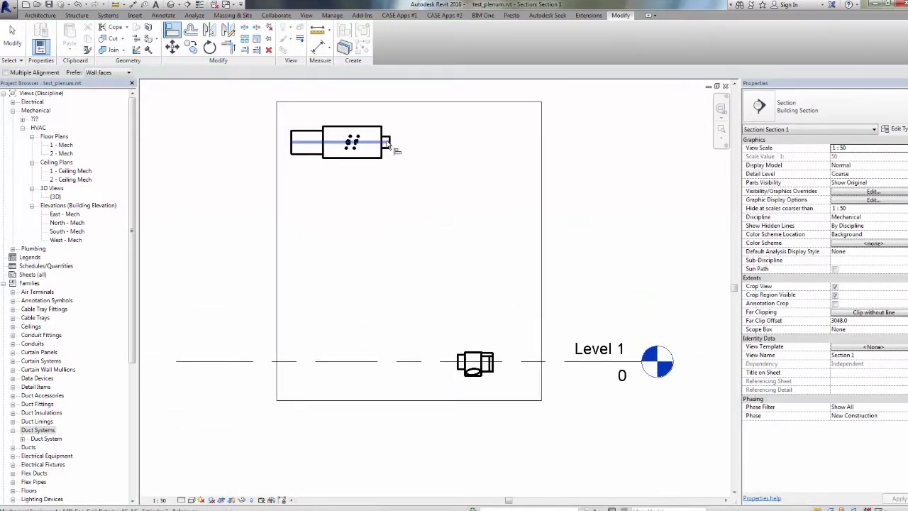
click(466, 364)
key(Escape)
middle_drag(378, 145, 438, 186)
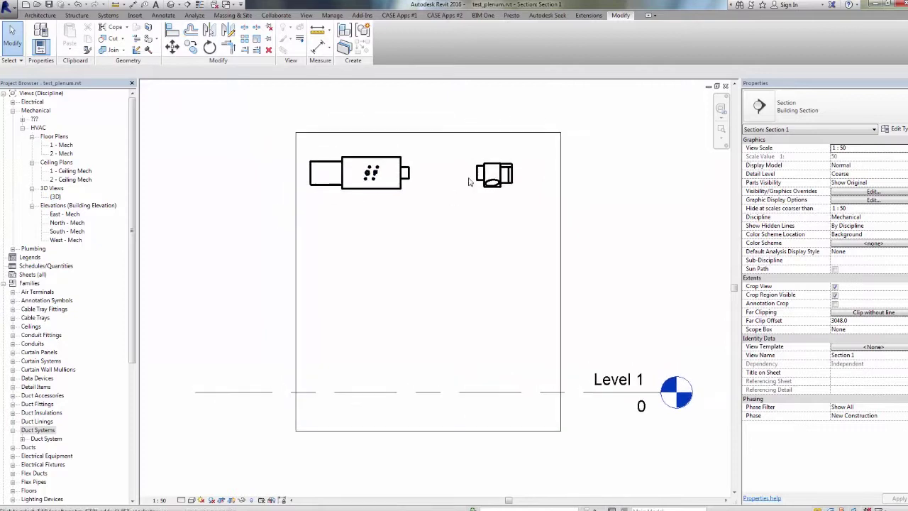
- Examine the plenum's inlet neck and the fan coil's supply outlet in section, comparing their heights and alignment
click(488, 181)
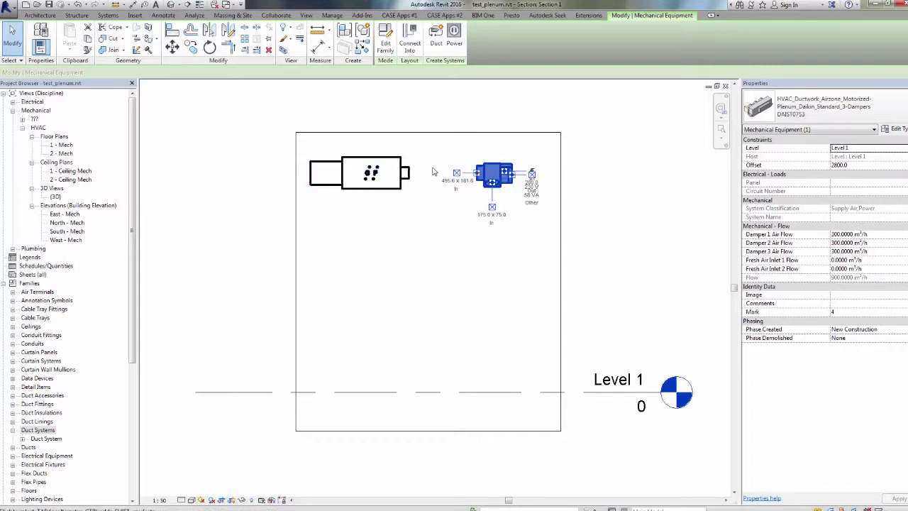
click(402, 172)
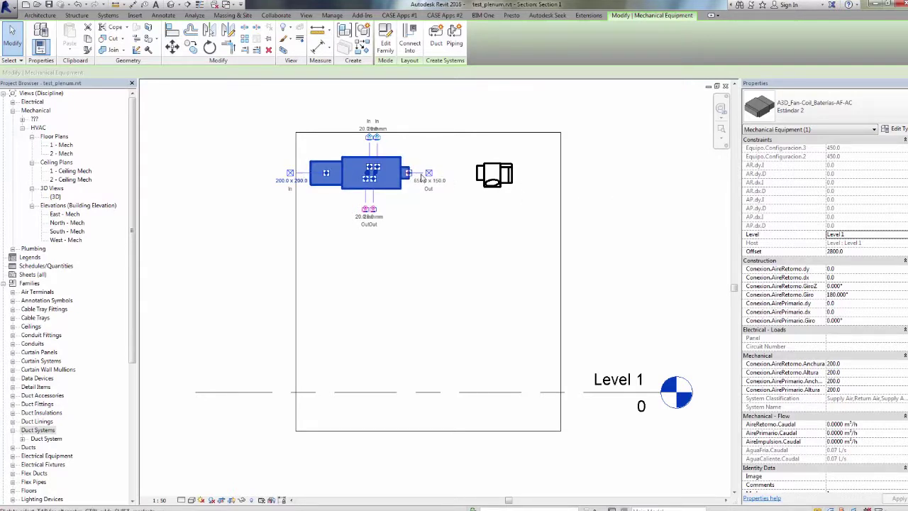
click(571, 190)
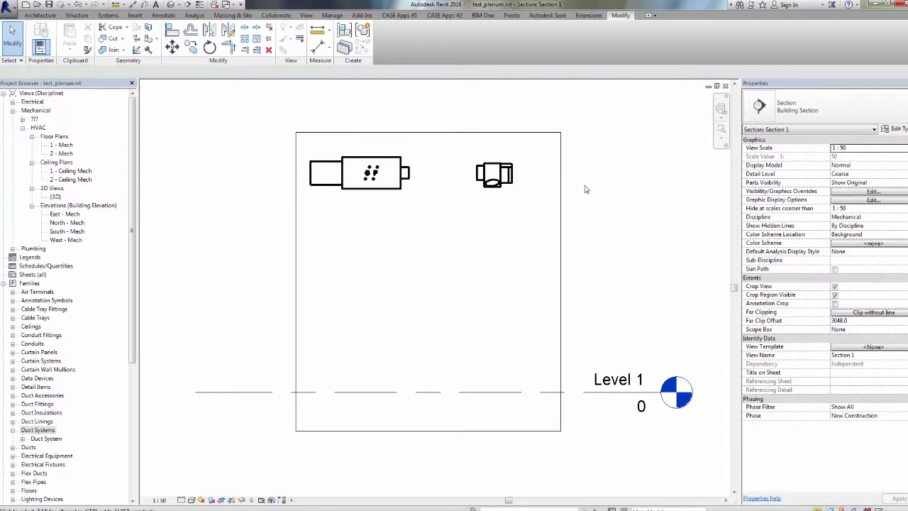
scroll(450, 164, up, 1)
scroll(487, 178, up, 2)
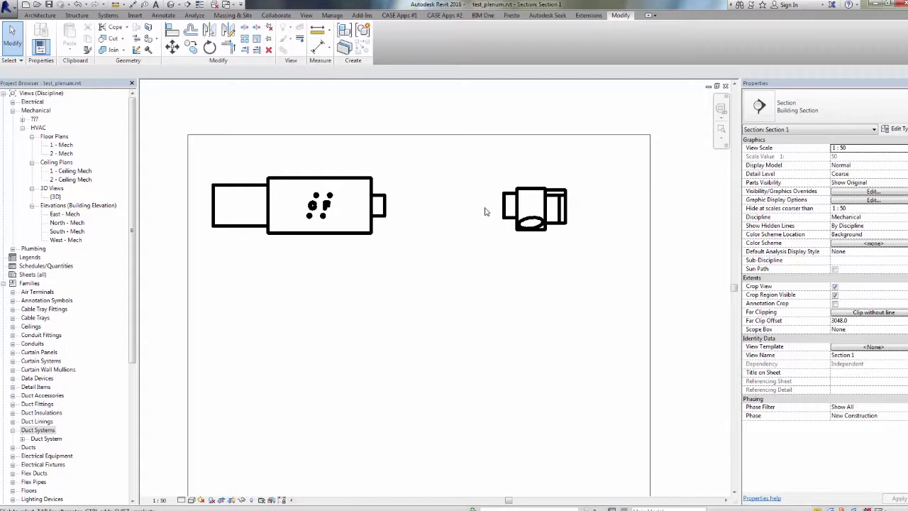
mouse_move(379, 190)
mouse_down()
mouse_move(357, 195)
mouse_move(383, 187)
mouse_up()
mouse_move(516, 191)
mouse_down()
mouse_move(507, 234)
mouse_move(518, 183)
mouse_up()
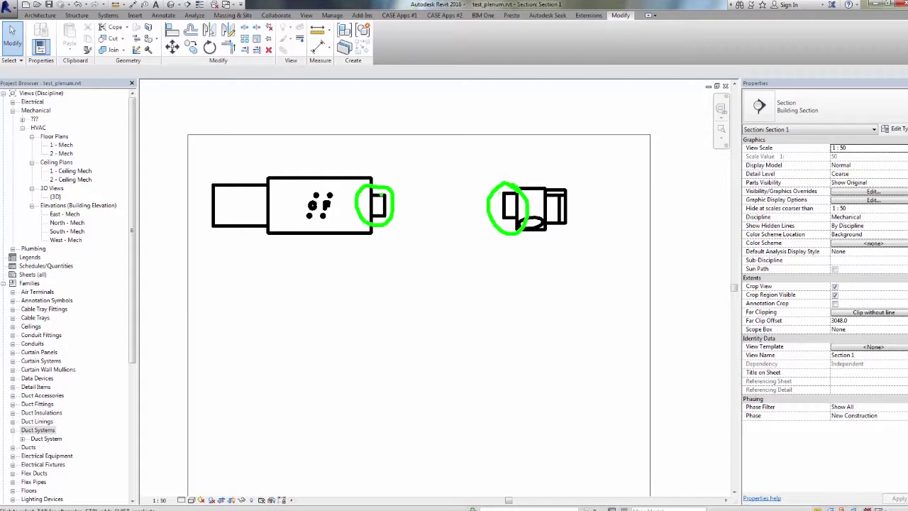
key(Escape)
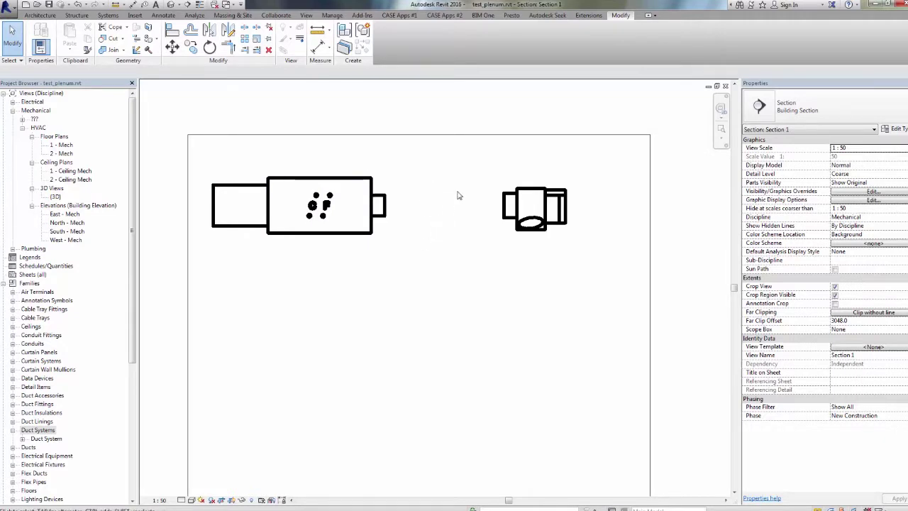
- Open the 3D view and examine the rectangular air inlet neck on the back of the plenum
click(171, 5)
scroll(458, 236, up, 3)
scroll(459, 237, up, 5)
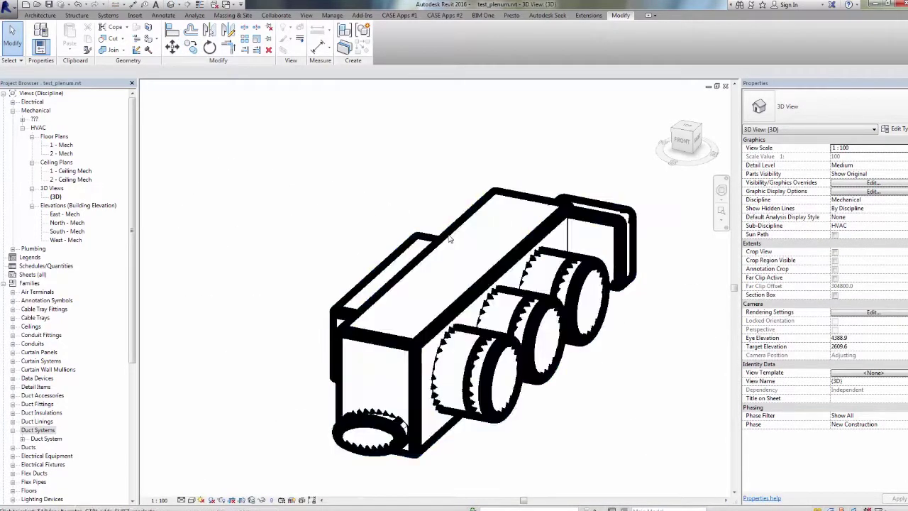
mouse_move(426, 229)
mouse_down()
mouse_move(408, 227)
mouse_move(298, 334)
mouse_move(371, 376)
mouse_move(449, 250)
mouse_move(350, 253)
mouse_up()
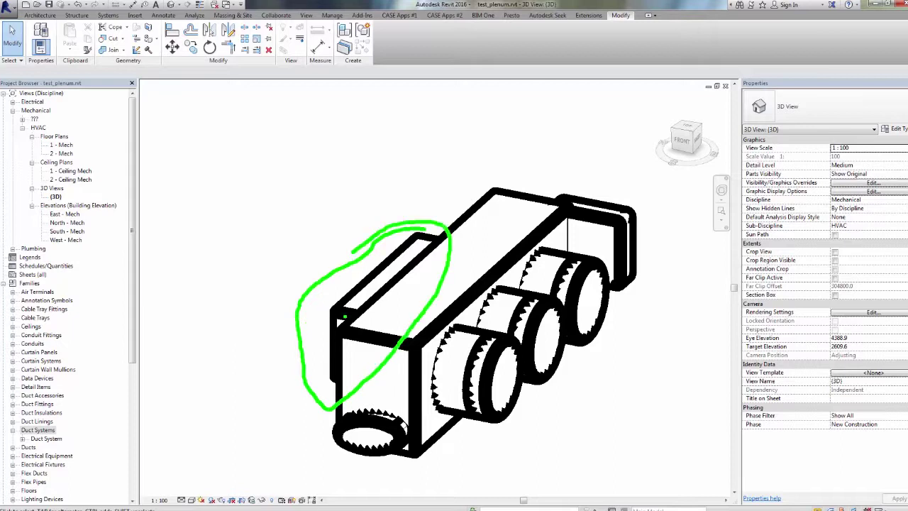
drag(331, 306, 328, 369)
mouse_move(333, 307)
mouse_down()
mouse_move(426, 231)
mouse_move(407, 287)
mouse_move(342, 345)
mouse_move(414, 249)
mouse_move(409, 298)
mouse_up()
key(Escape)
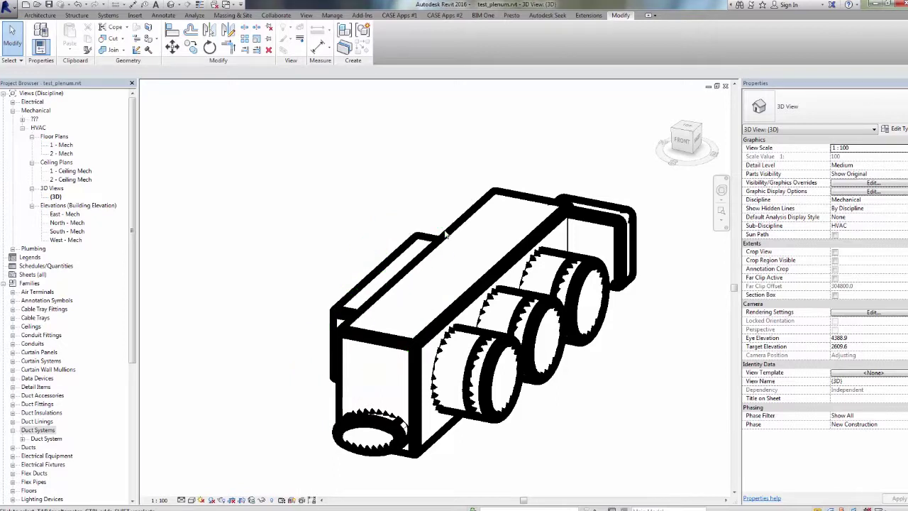
- Compare the duct connector sizes of the fan coil's supply outlet and the plenum's air inlet in 3D
scroll(444, 229, down, 2)
mouse_move(397, 242)
middle_down()
mouse_move(504, 247)
mouse_move(446, 252)
mouse_move(479, 231)
middle_up()
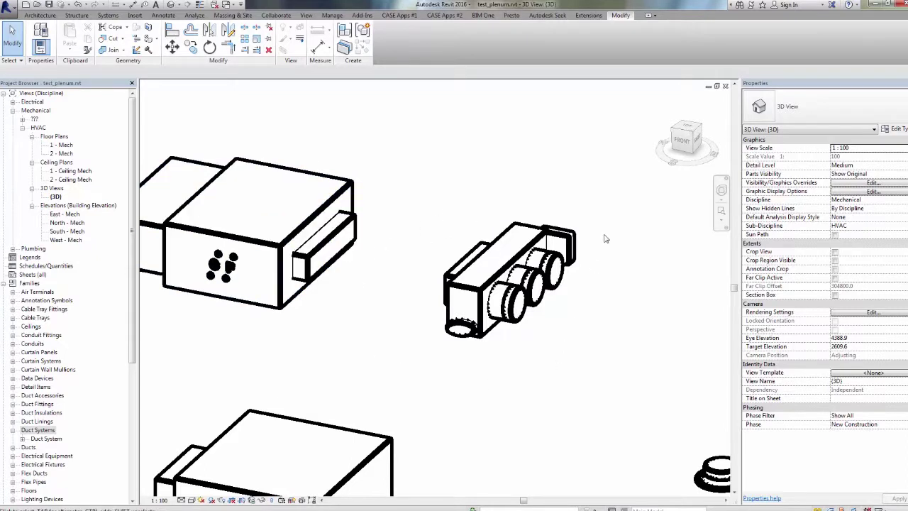
middle_drag(452, 224, 473, 224)
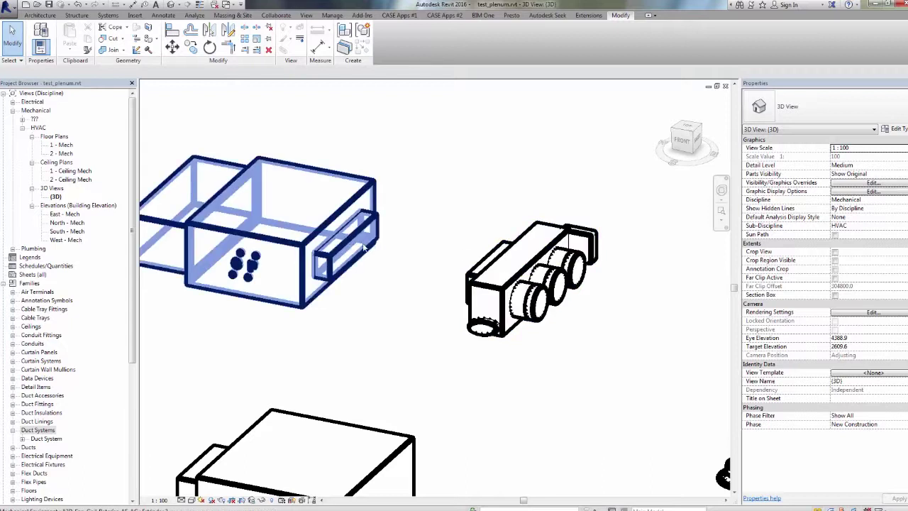
middle_drag(405, 297, 411, 301)
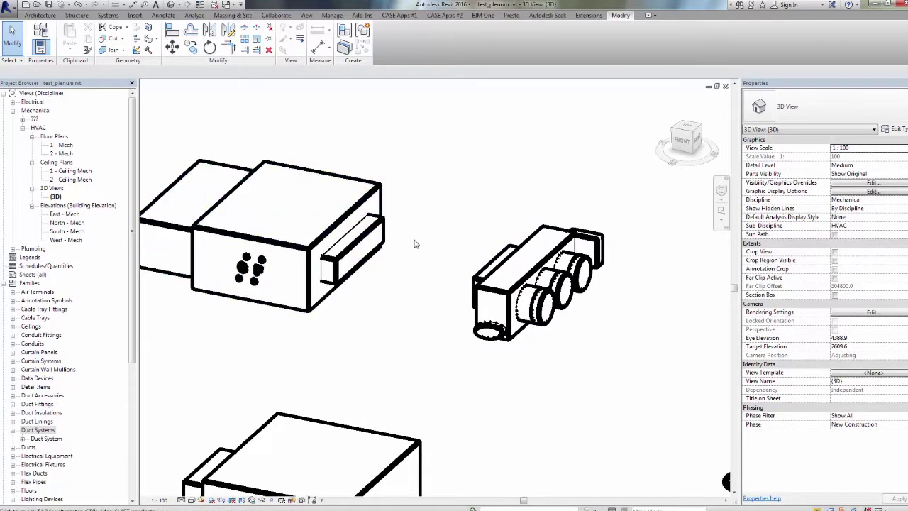
middle_drag(418, 267, 437, 268)
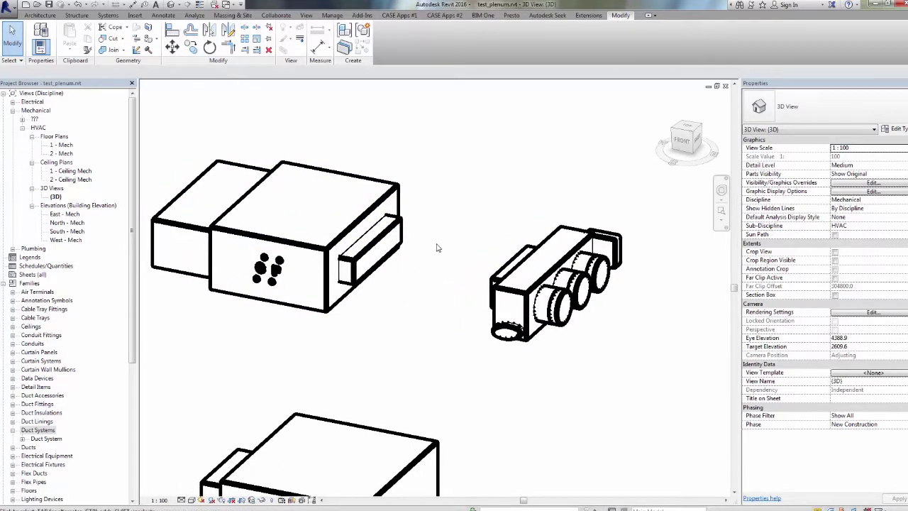
click(404, 201)
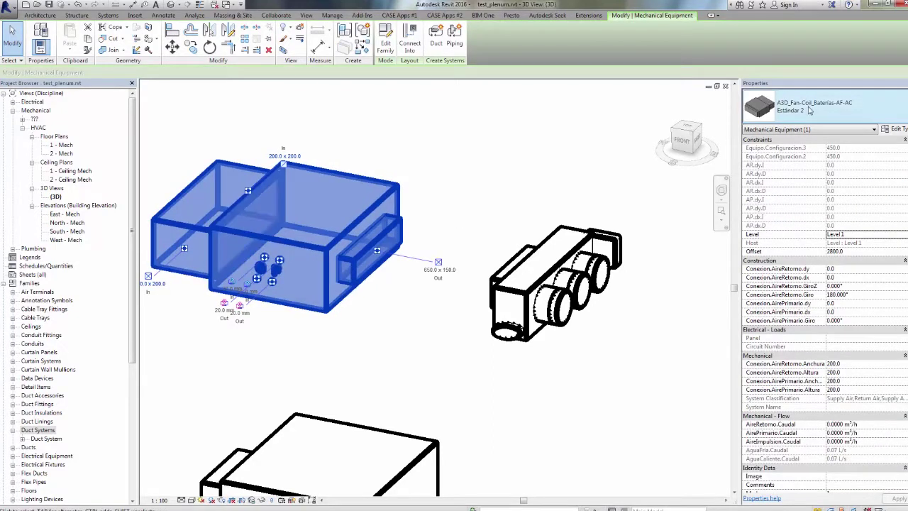
click(457, 219)
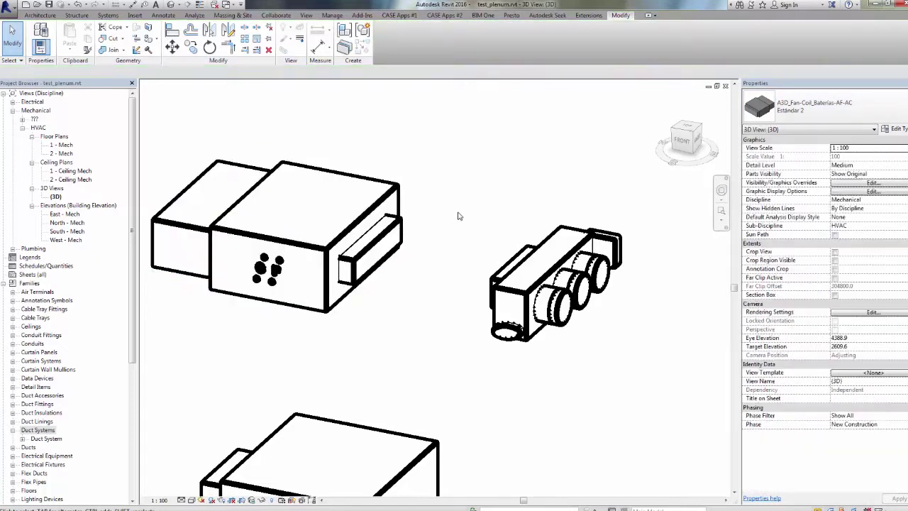
click(521, 268)
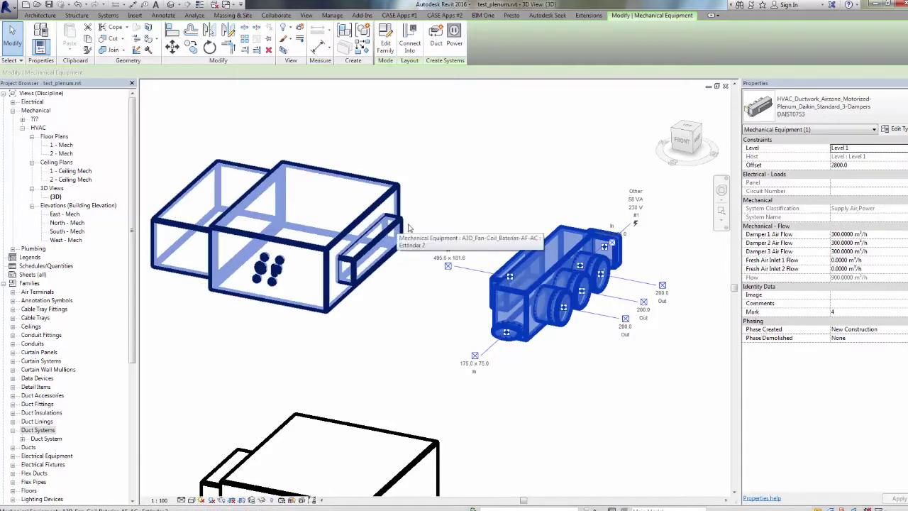
click(399, 227)
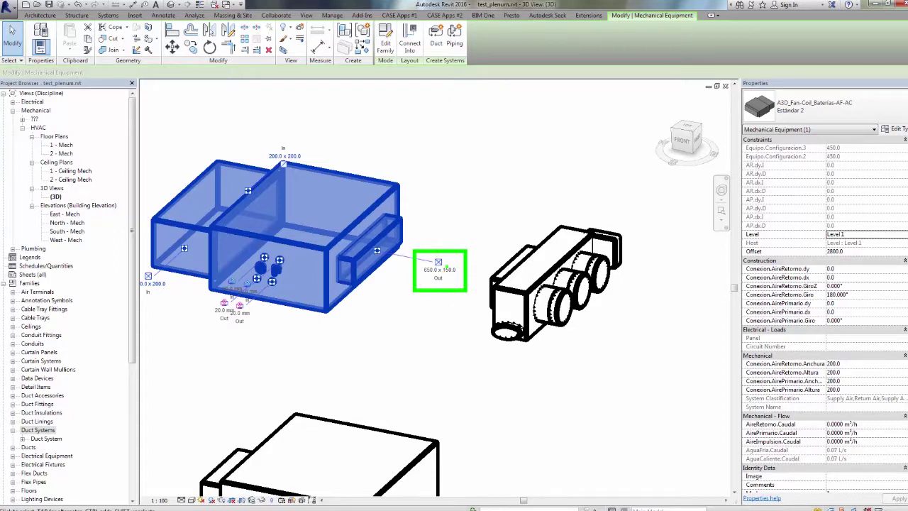
- Duplicate the selected plenum's type under the name DAIST07S3_FC1
click(447, 264)
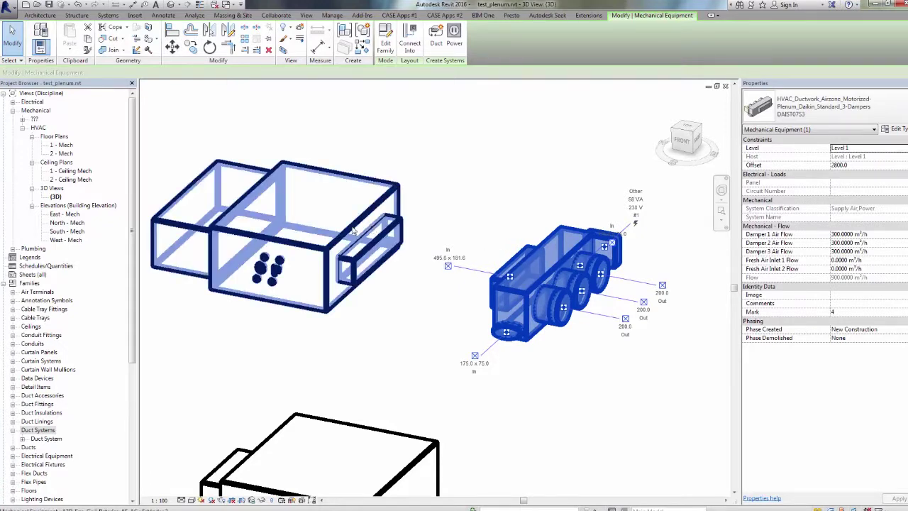
click(895, 128)
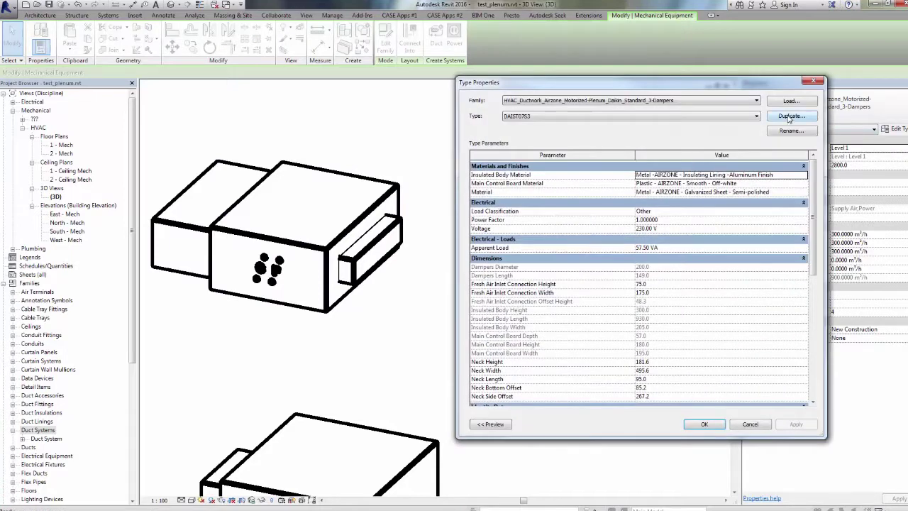
click(787, 116)
click(569, 202)
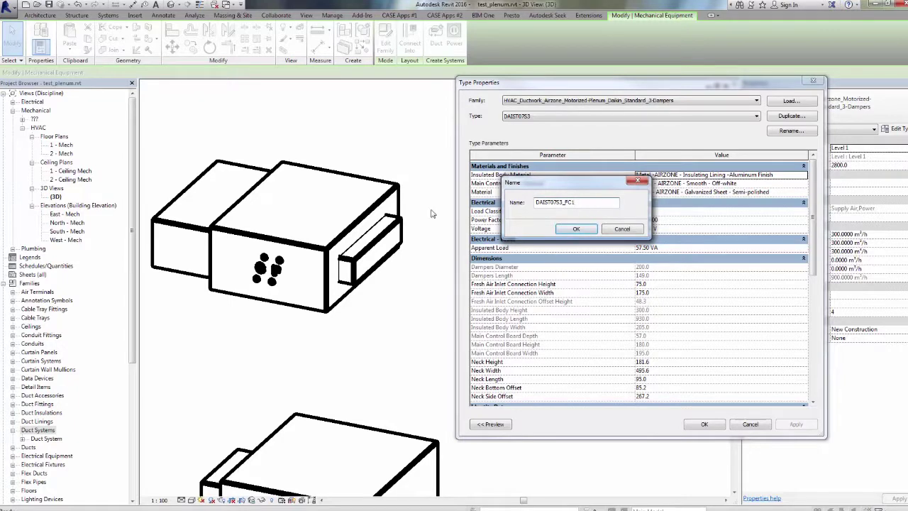
click(591, 228)
- Set the new plenum type's neck width to 650 and neck height to 150 to match the fan coil outlet
mouse_move(813, 196)
mouse_down()
mouse_move(814, 240)
mouse_move(814, 181)
mouse_up()
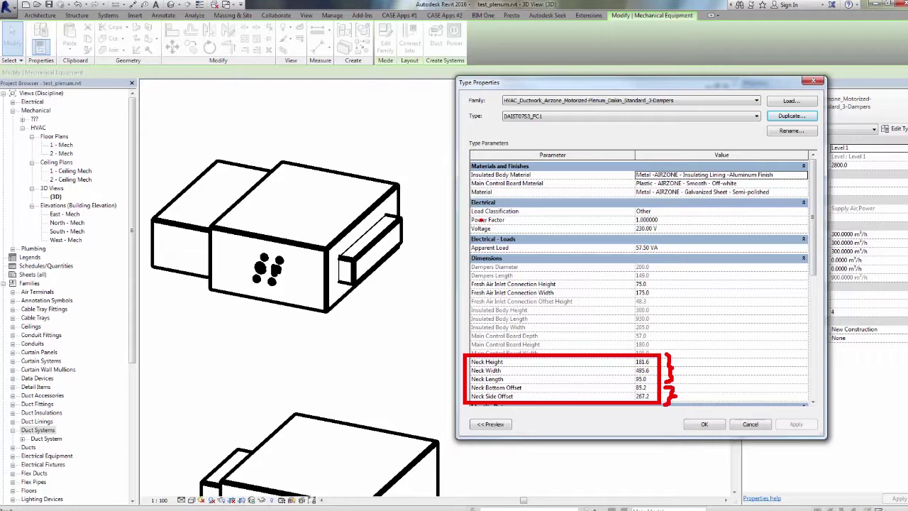
drag(461, 275, 663, 298)
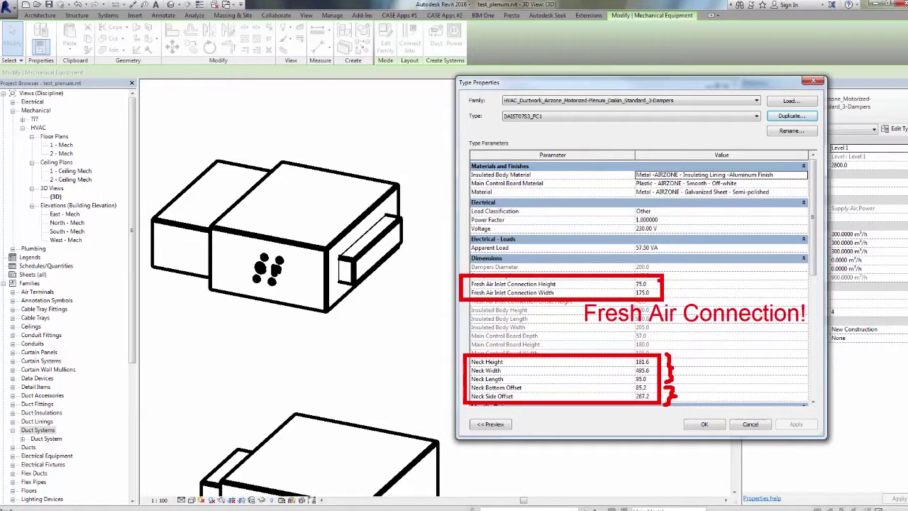
key(Escape)
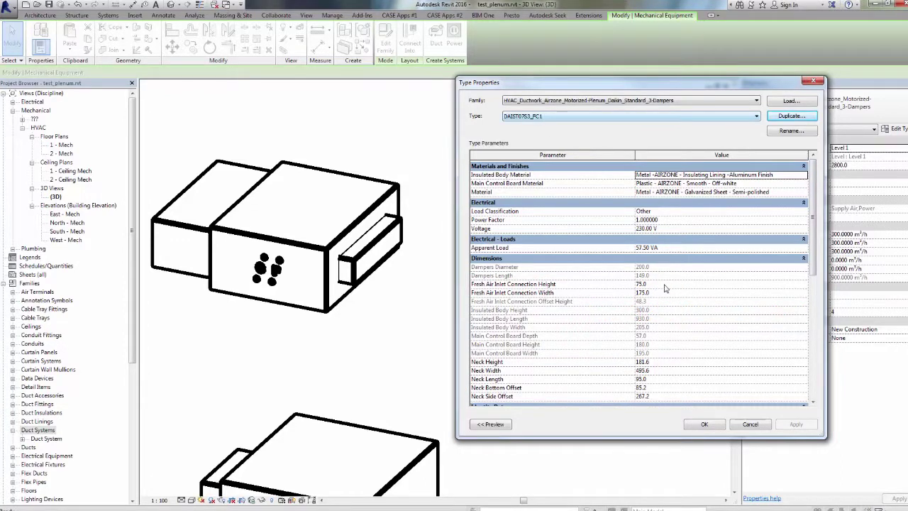
click(660, 370)
text(650)
click(659, 362)
text(150)
click(704, 424)
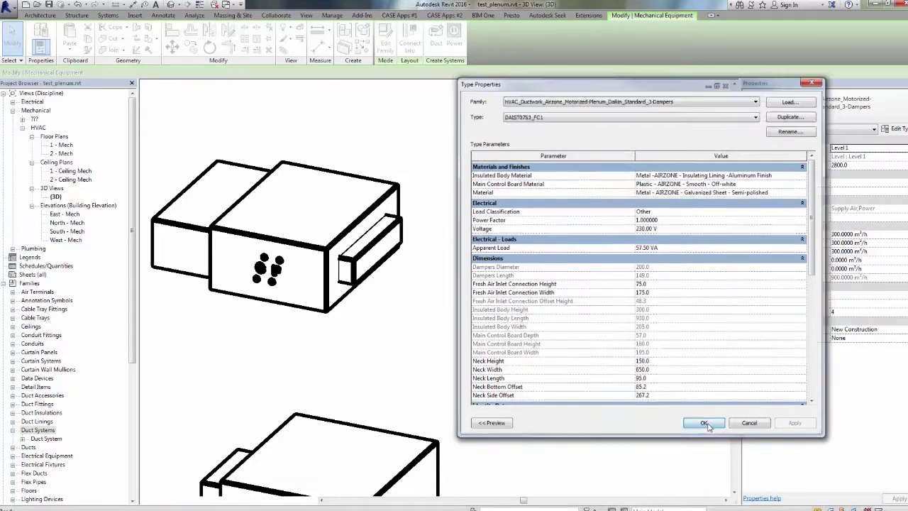
- Examine the plenum's resized neck from several 3D angles and review its neck dimensions and offsets in the type properties
shift+middle_drag(504, 371, 560, 418)
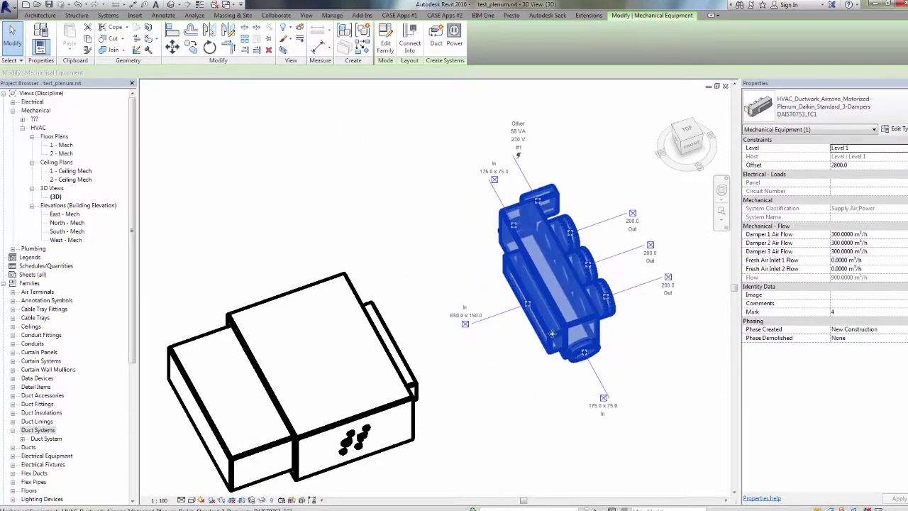
shift+middle_drag(530, 303, 514, 263)
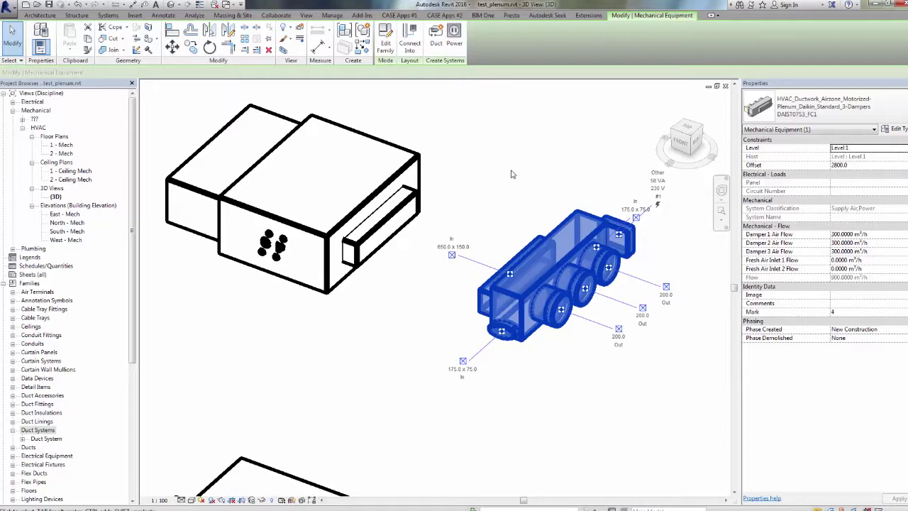
click(892, 129)
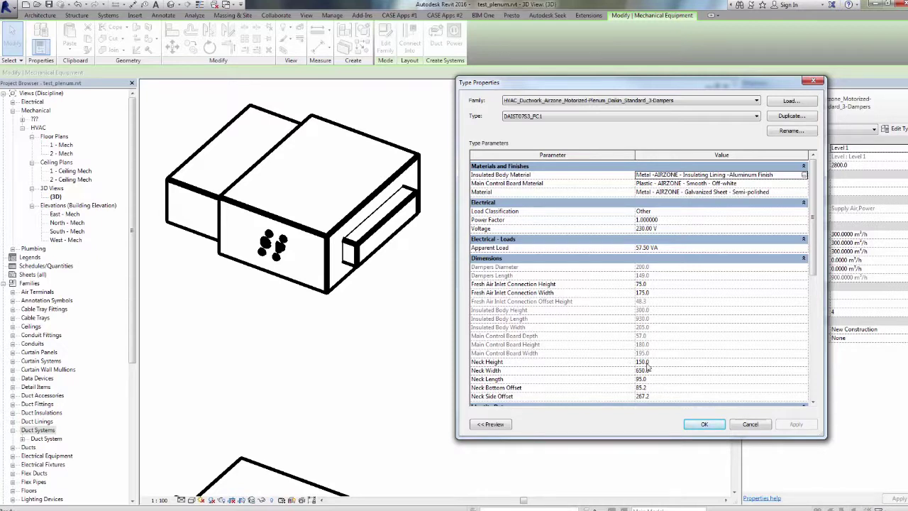
click(704, 423)
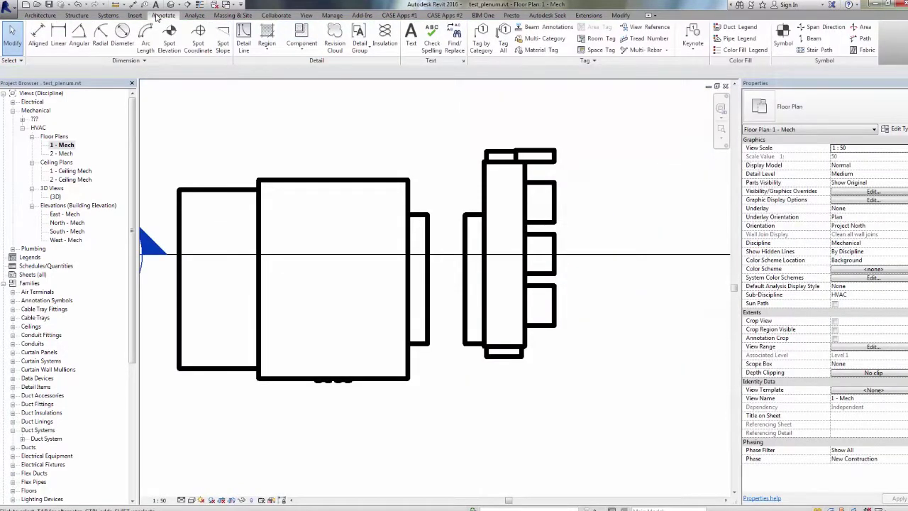
- Draw two horizontal reference planes across the plenum, one along its neck's centre and one along its body's centre
click(41, 15)
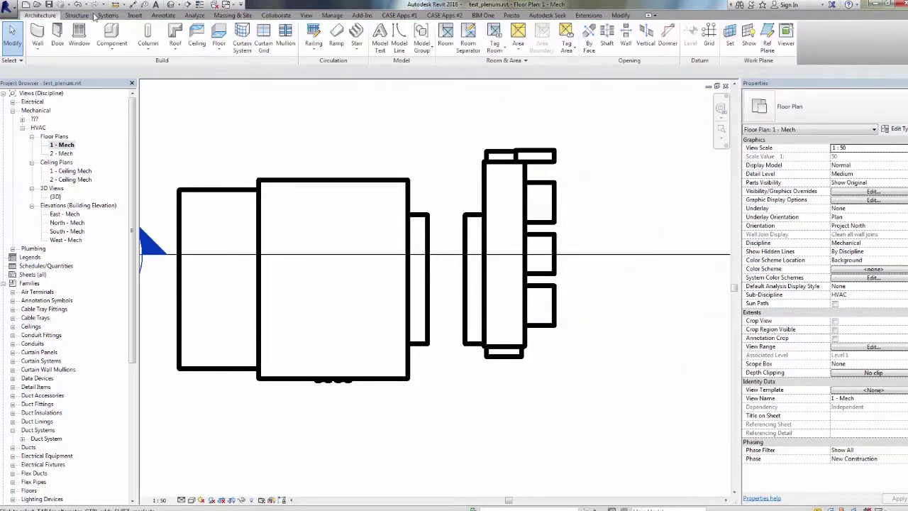
click(768, 45)
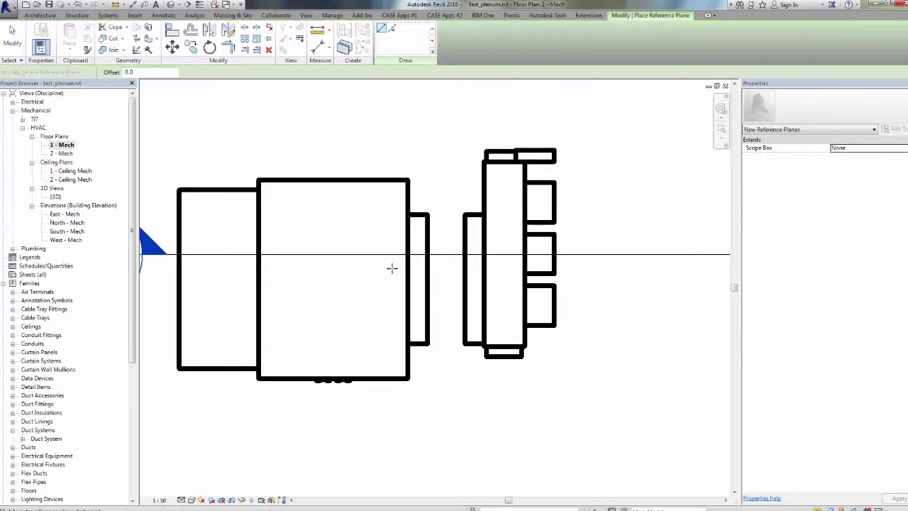
click(388, 279)
click(601, 279)
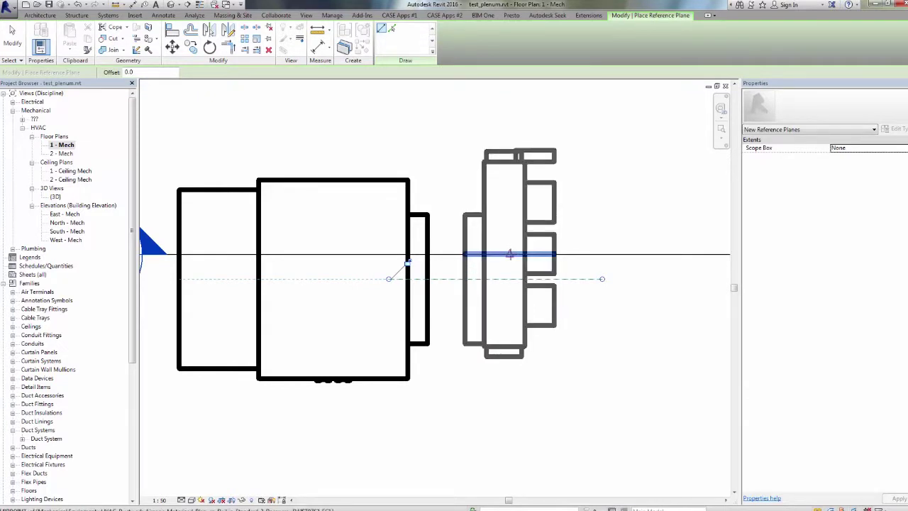
click(511, 254)
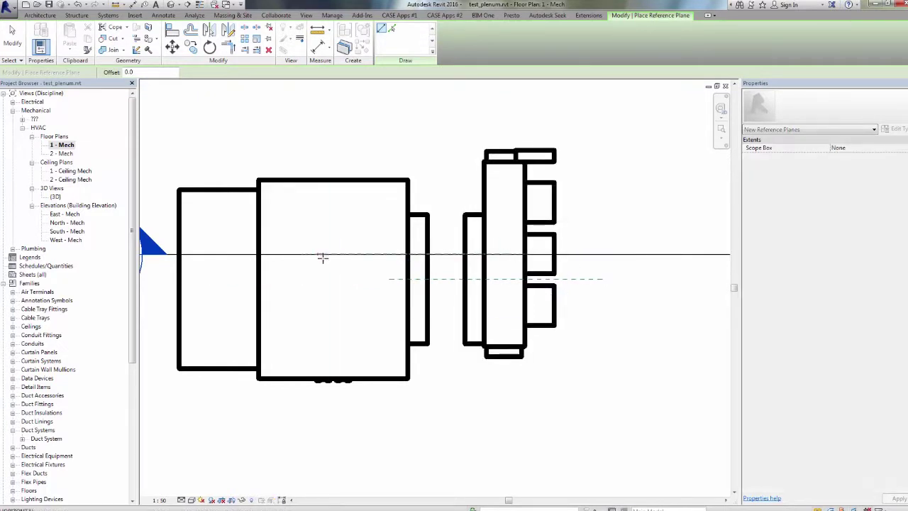
key(Escape)
key(Escape)
scroll(453, 260, up, 1)
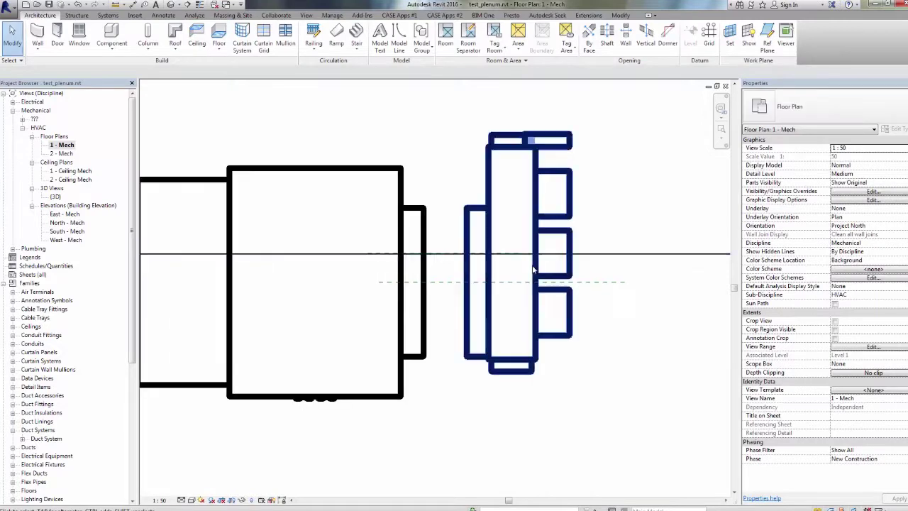
- Move the section line off the body-centre reference plane to lie between the two reference planes
click(629, 254)
drag(629, 254, 628, 268)
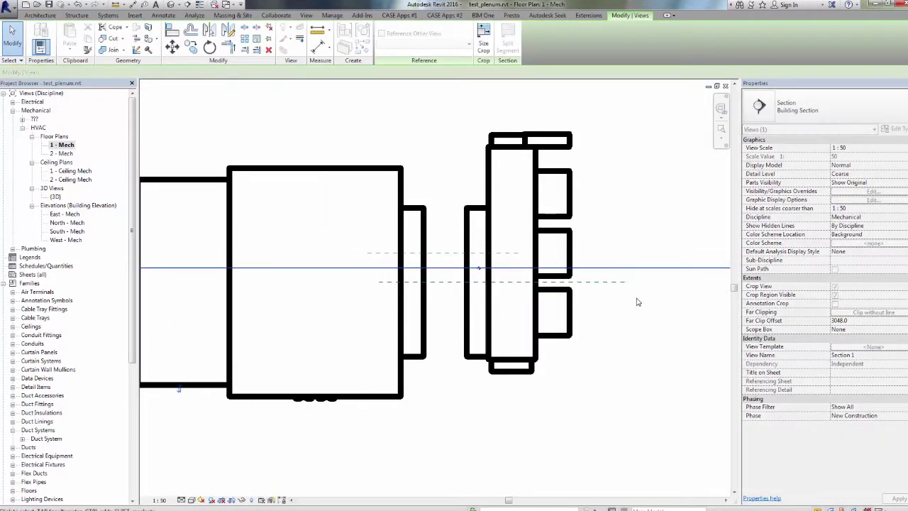
key(Escape)
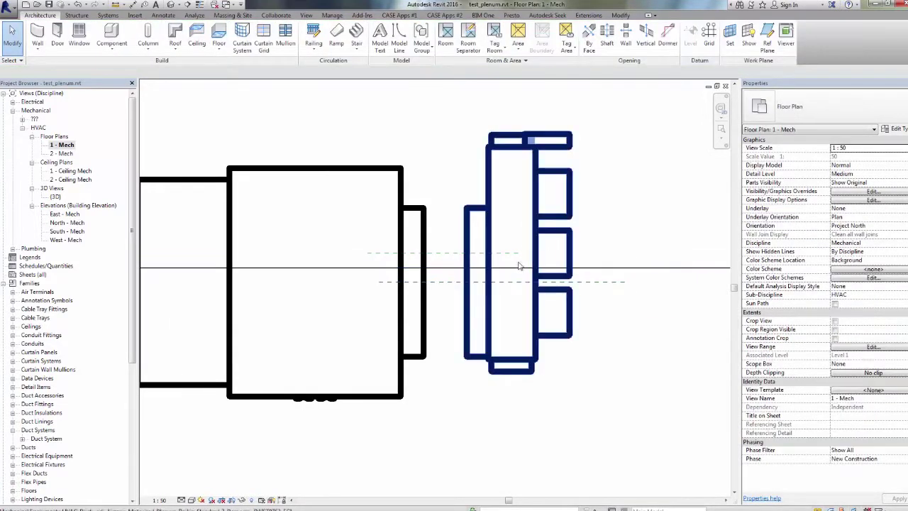
- Add an aligned dimension between the two reference planes and check its exact value in the dimension's properties
click(115, 5)
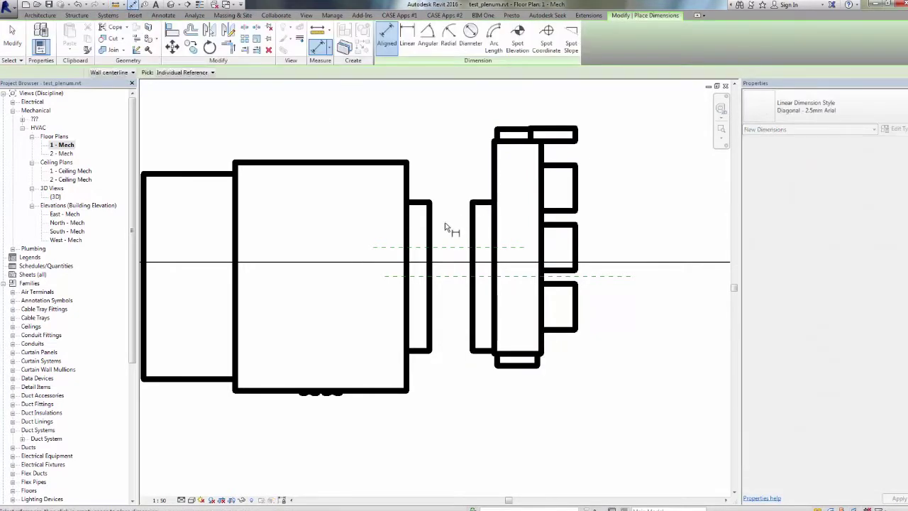
click(454, 247)
click(458, 276)
click(677, 359)
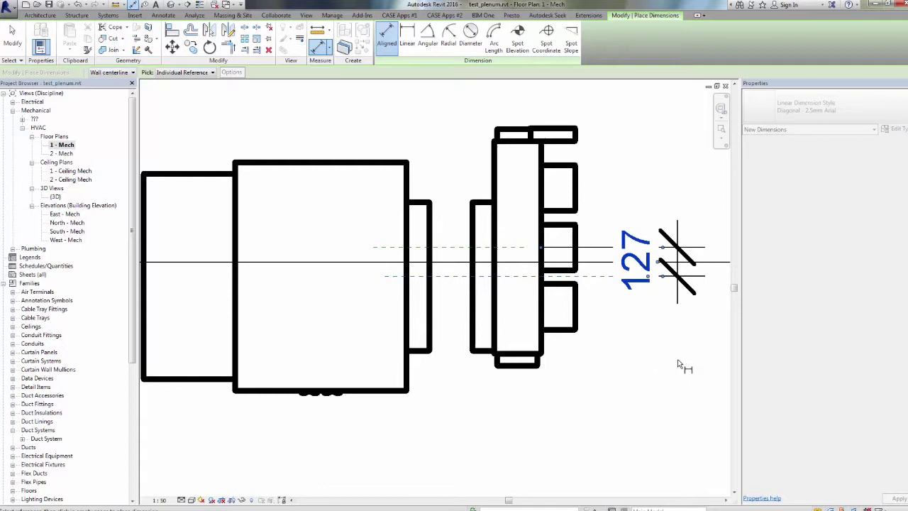
key(Escape)
key(Escape)
click(677, 284)
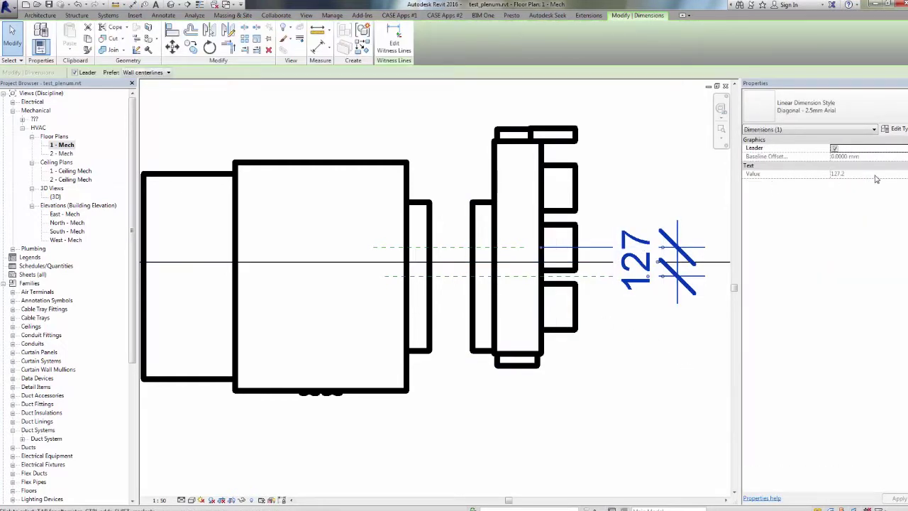
click(460, 254)
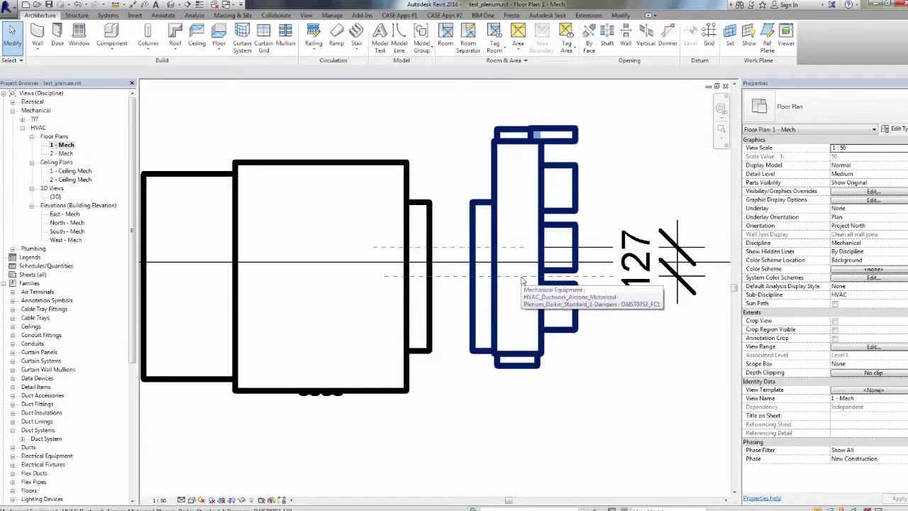
- Open the plenum's type properties and switch to the calculator to subtract 127.2 from the 267.2 neck side offset
click(496, 168)
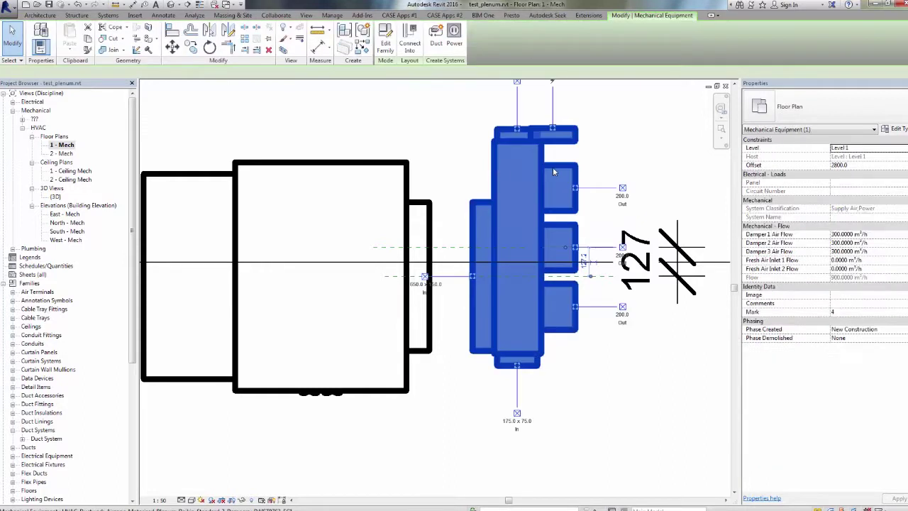
click(896, 131)
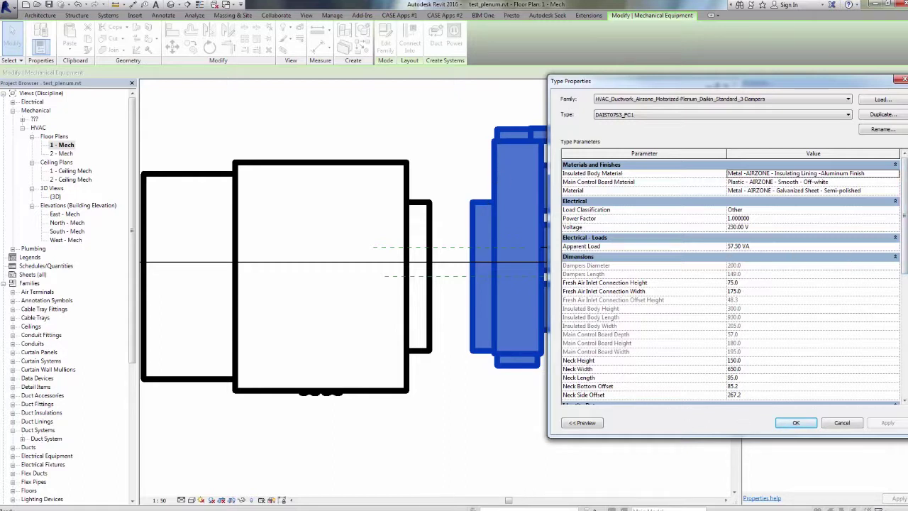
click(510, 509)
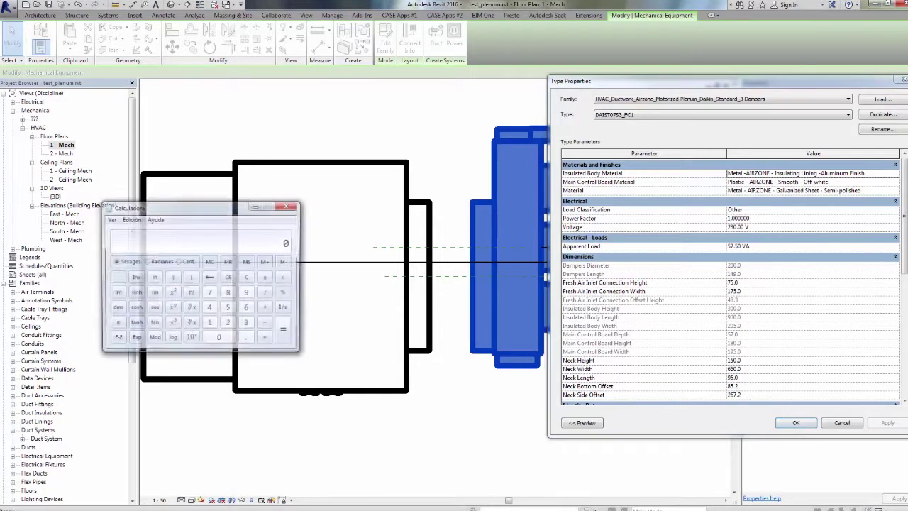
drag(213, 212, 207, 204)
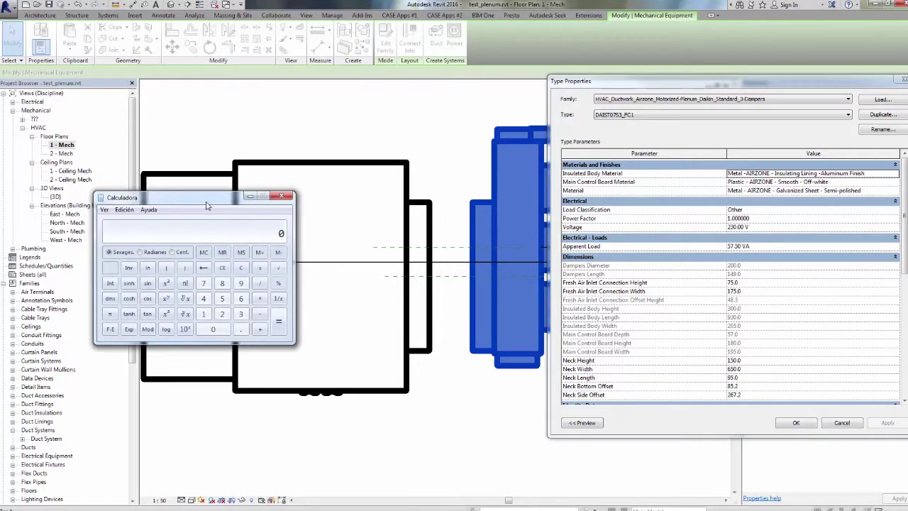
text(732)
key(BackSpace)
key(BackSpace)
text(,2127,2)
key(Return)
- Set the plenum type's Neck Side Offset to 140 and apply the type change
click(759, 396)
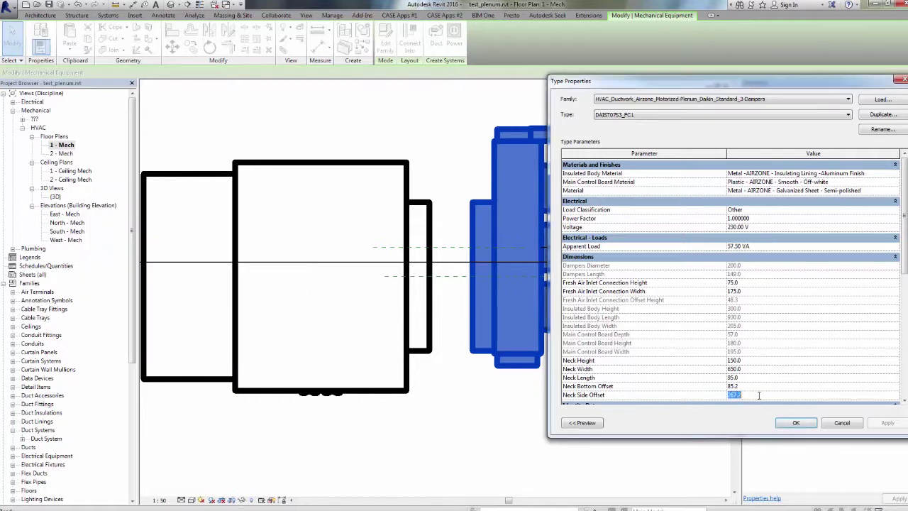
text(140)
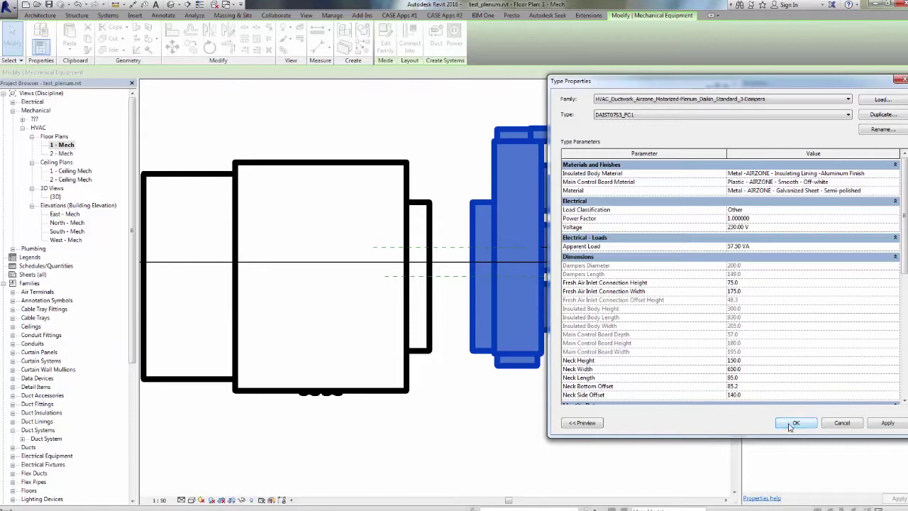
click(795, 423)
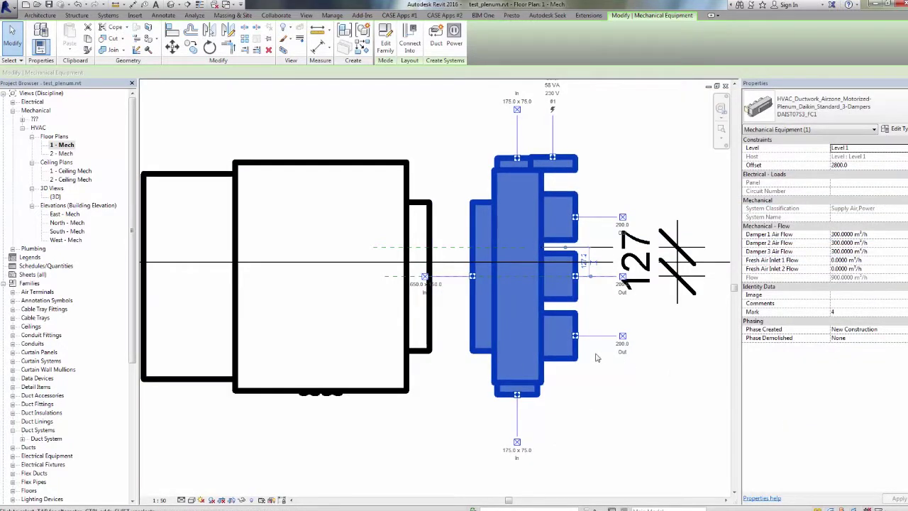
- Delete the auxiliary reference planes together with the dimension between them
key(Escape)
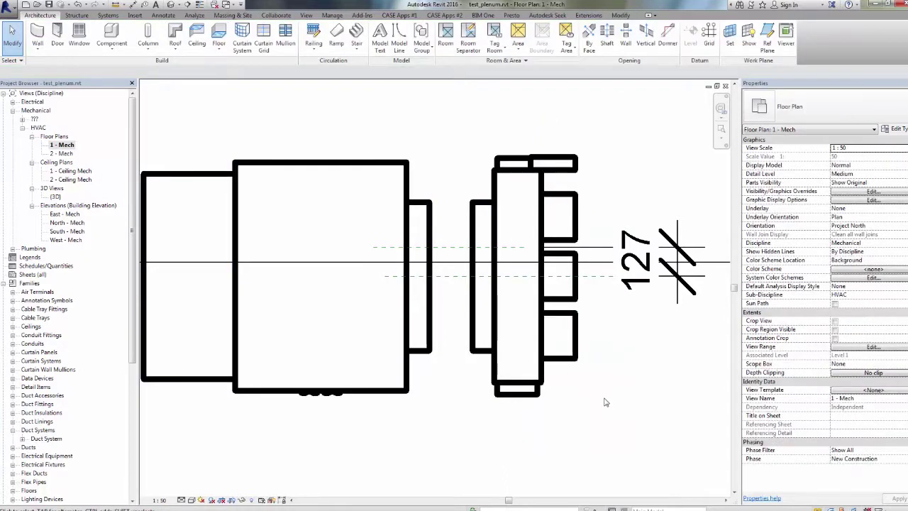
click(456, 282)
key(Delete)
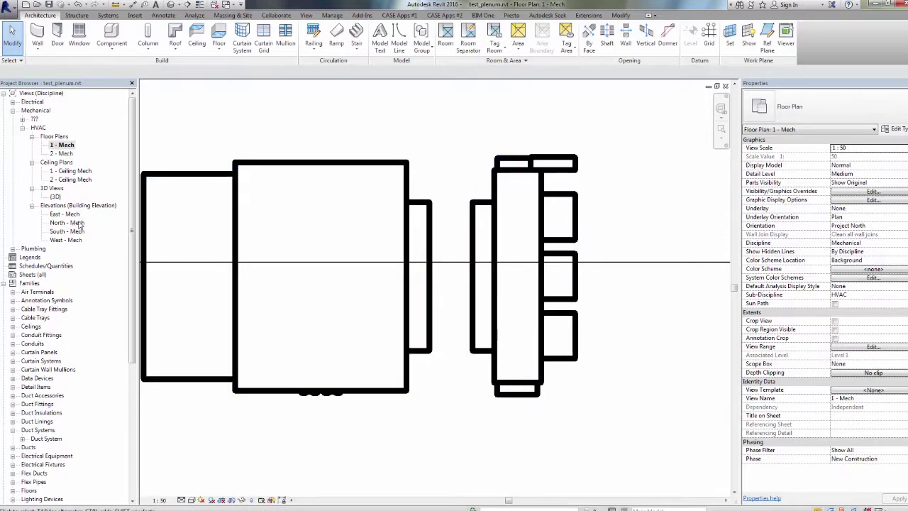
- Move the section line to the lower part of the plenum's neck and examine both necks' height alignment in its section view
click(464, 264)
drag(464, 263, 454, 335)
right_click(454, 335)
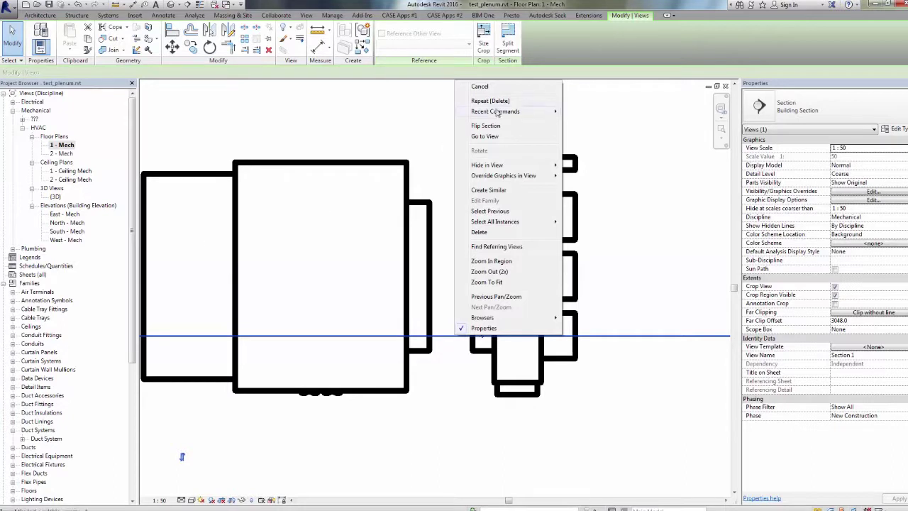
click(485, 136)
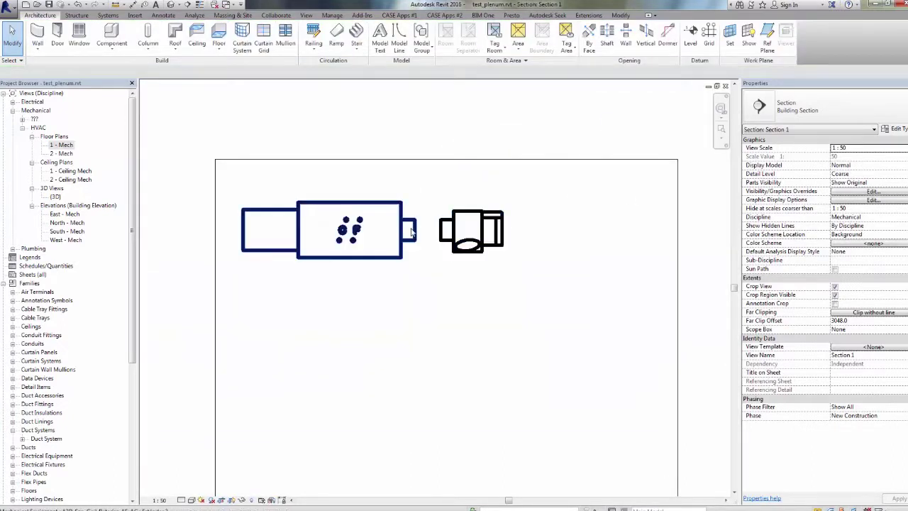
scroll(451, 238, up, 4)
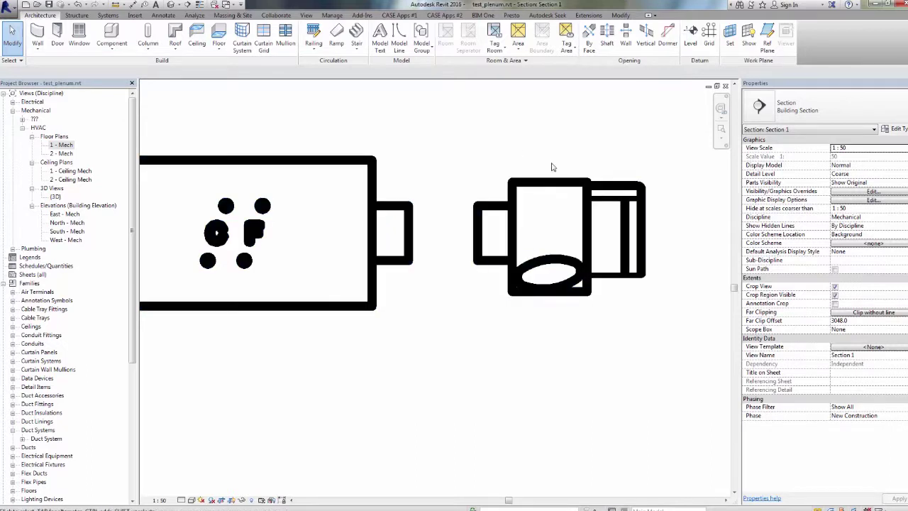
- Return to the 1 - Mech floor plan and delete the section line along with its view
double_click(62, 145)
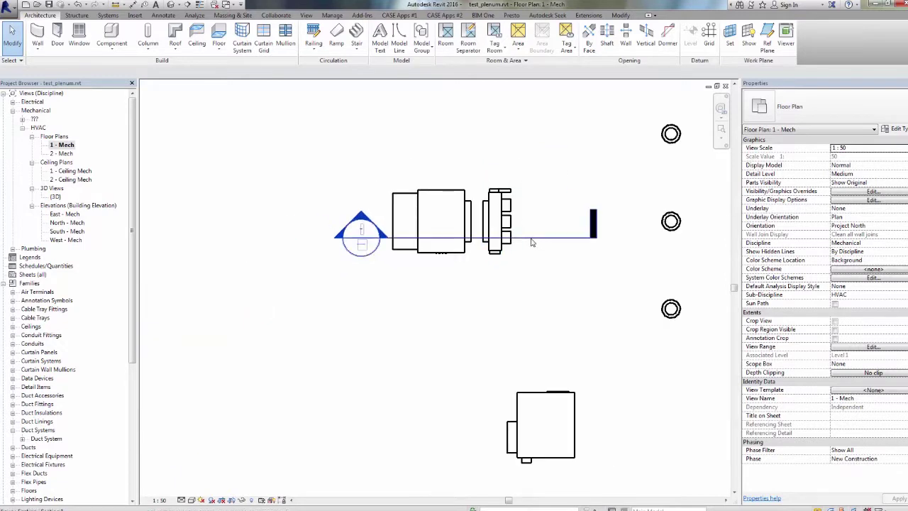
click(531, 239)
key(Delete)
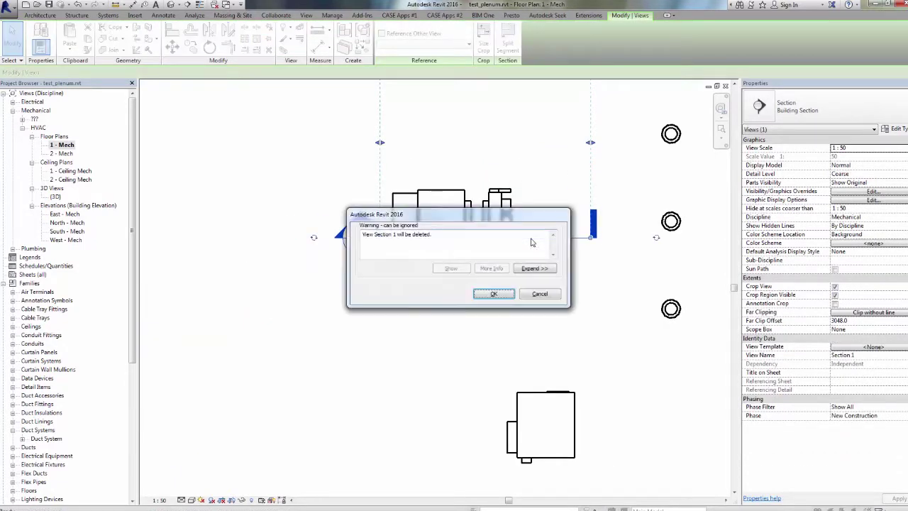
click(495, 293)
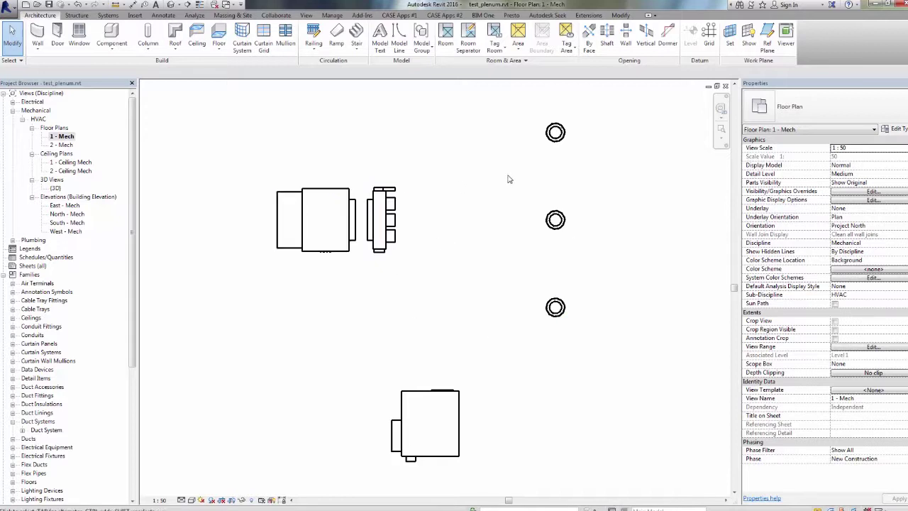
- Create a Supply Air duct system named Zone 1 for the uppermost circular diffuser
click(556, 309)
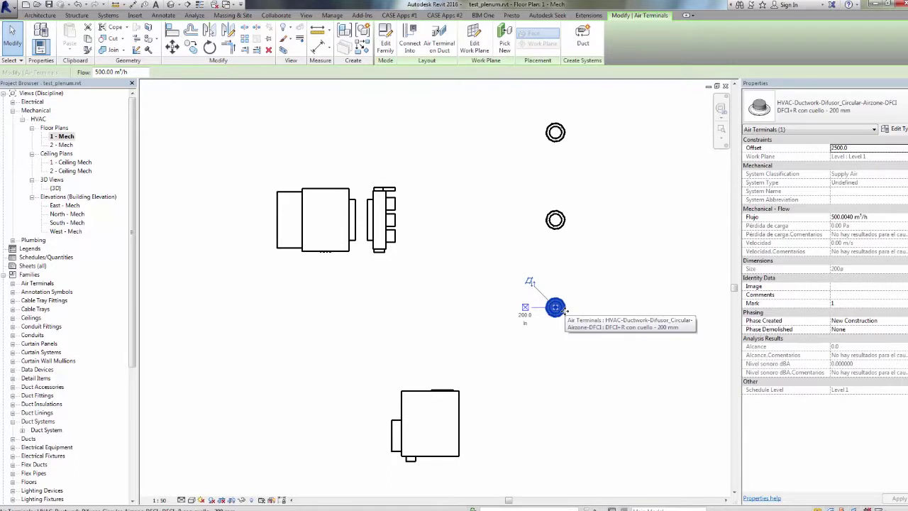
click(550, 142)
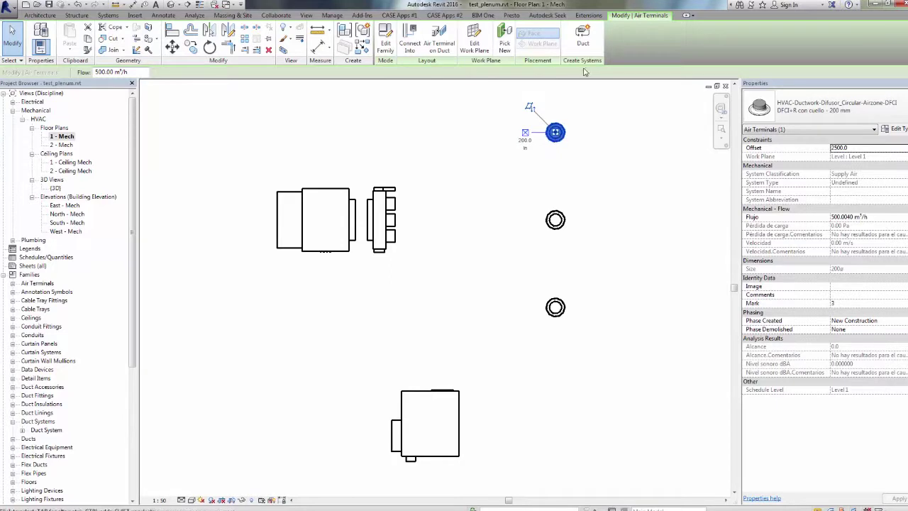
click(582, 36)
click(623, 235)
click(621, 240)
drag(629, 249, 561, 248)
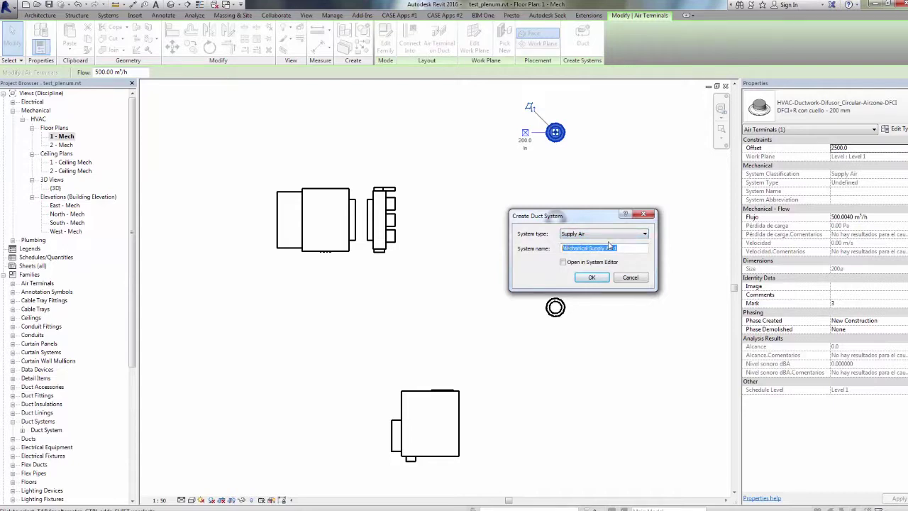
text(Zo)
click(592, 277)
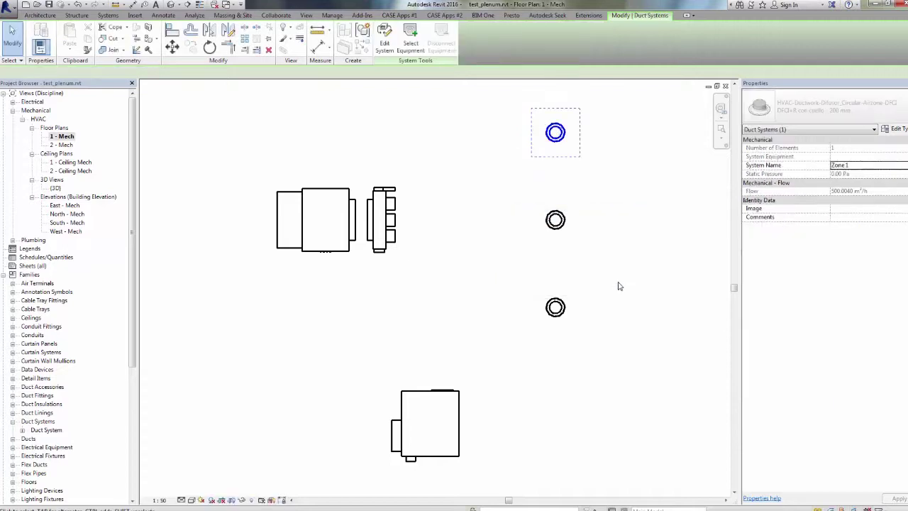
- Create a Supply Air duct system named Zone 2 for the middle circular diffuser
click(555, 220)
click(581, 42)
drag(625, 250, 561, 249)
text(Zone 2)
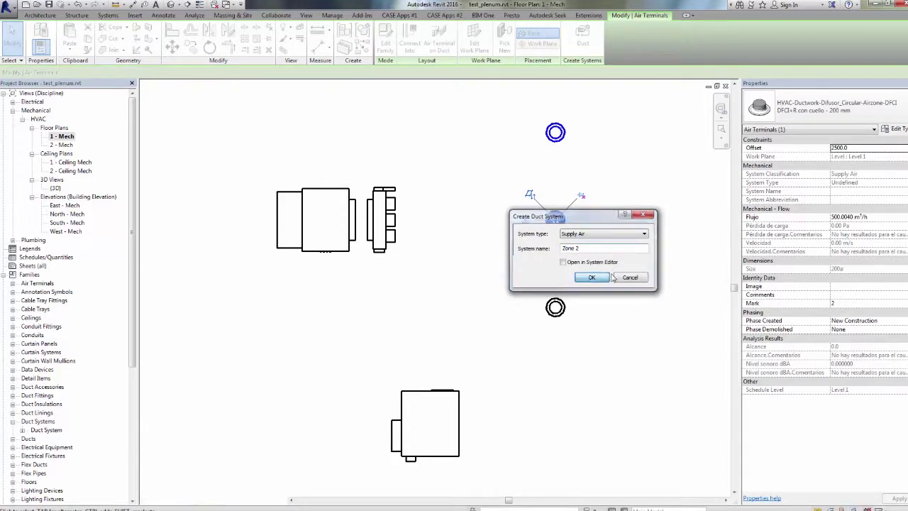
click(601, 278)
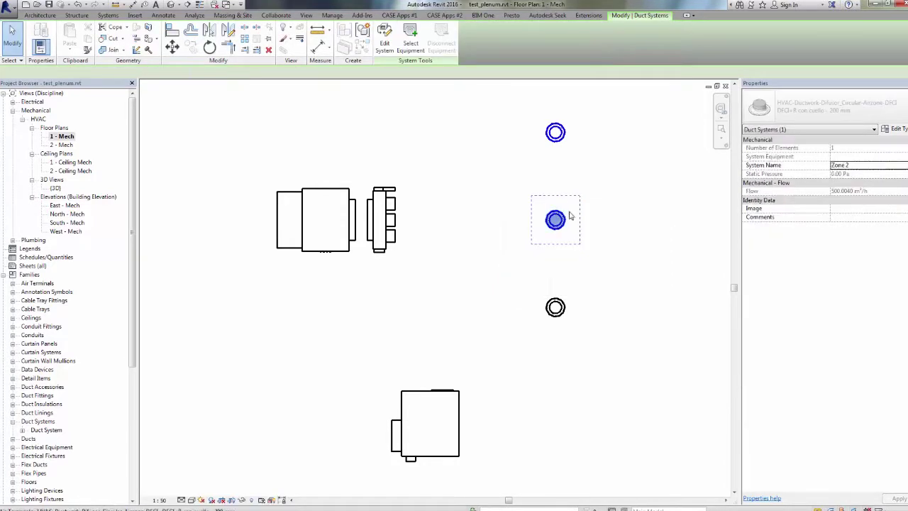
- Create a Supply Air duct system named Zone 3 for the lowermost circular diffuser
click(565, 305)
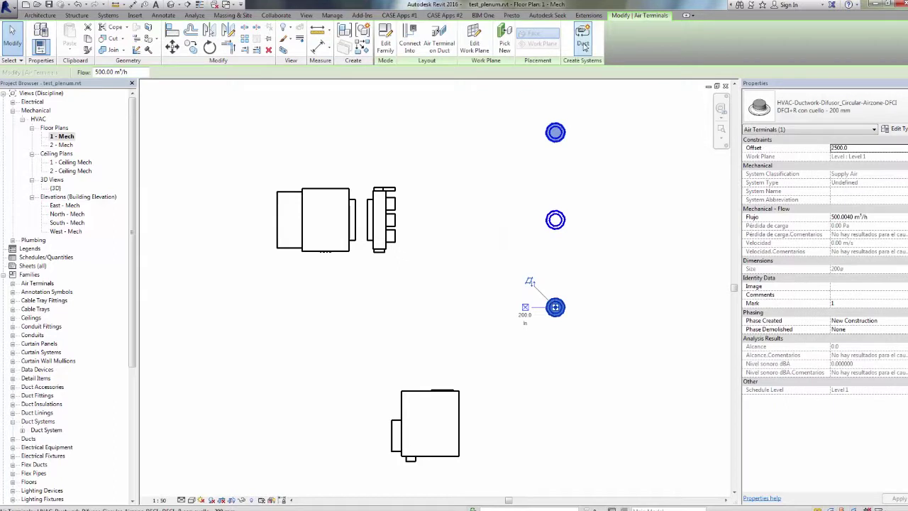
click(582, 45)
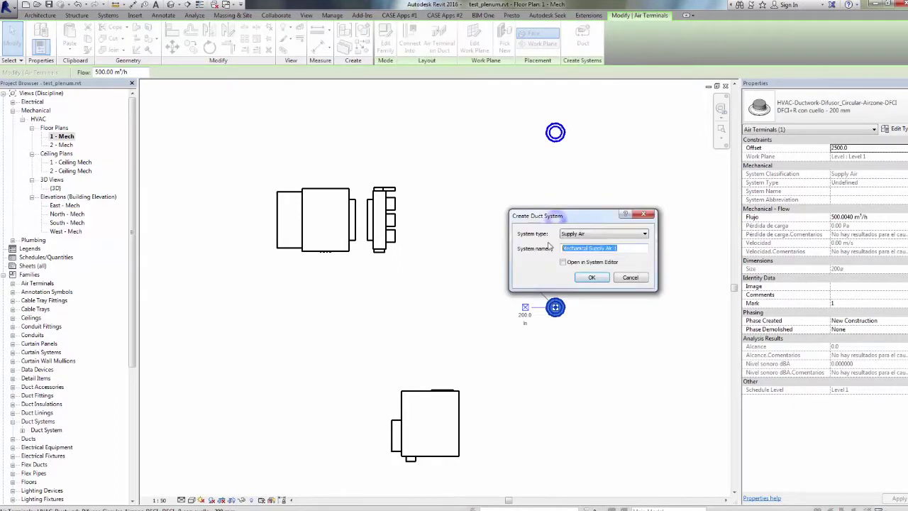
text(Zone 3)
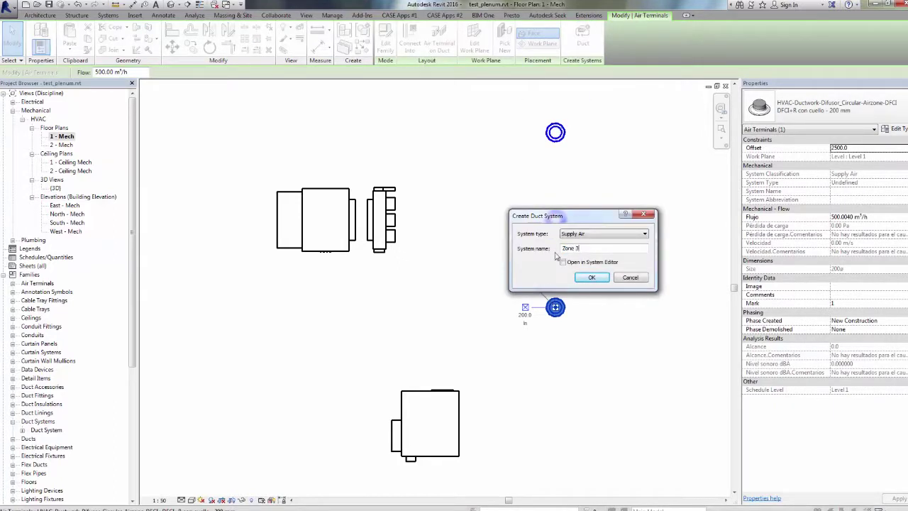
click(591, 278)
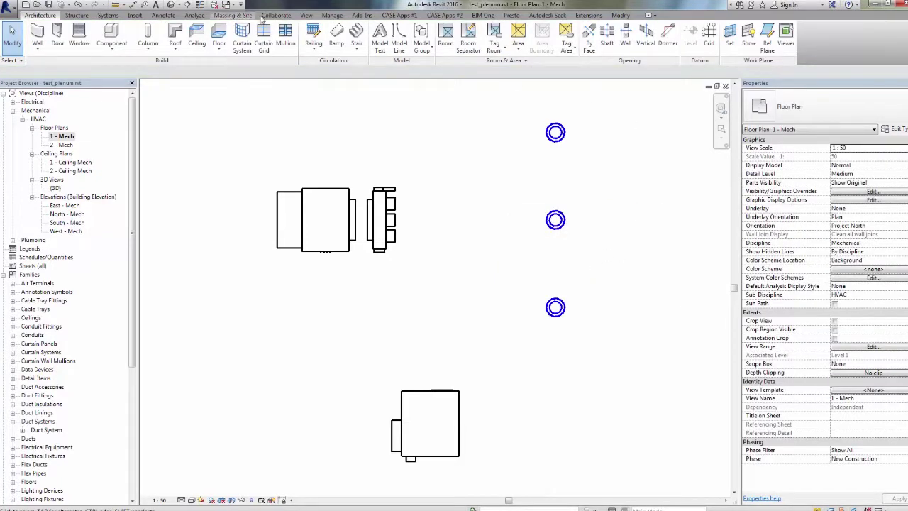
- Show the System Browser alongside the floor plan, keeping the equipment and all three diffusers in view
click(305, 15)
click(834, 45)
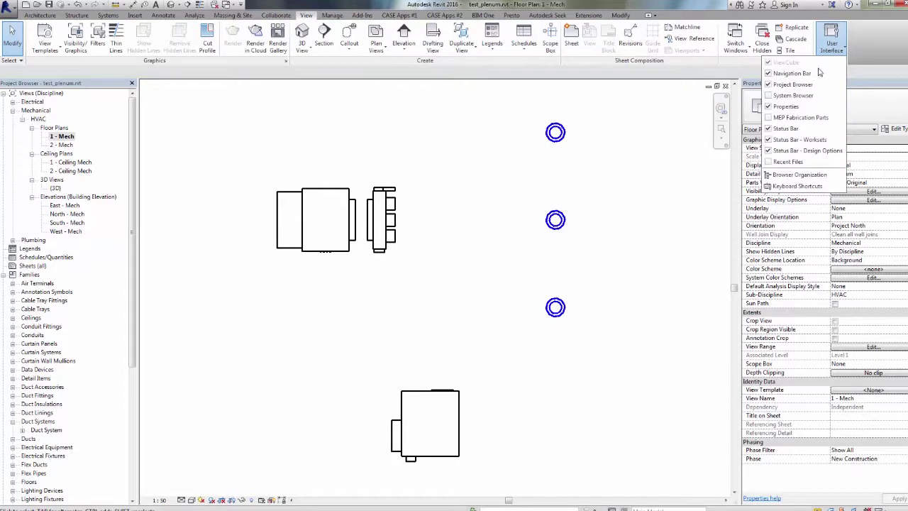
click(780, 95)
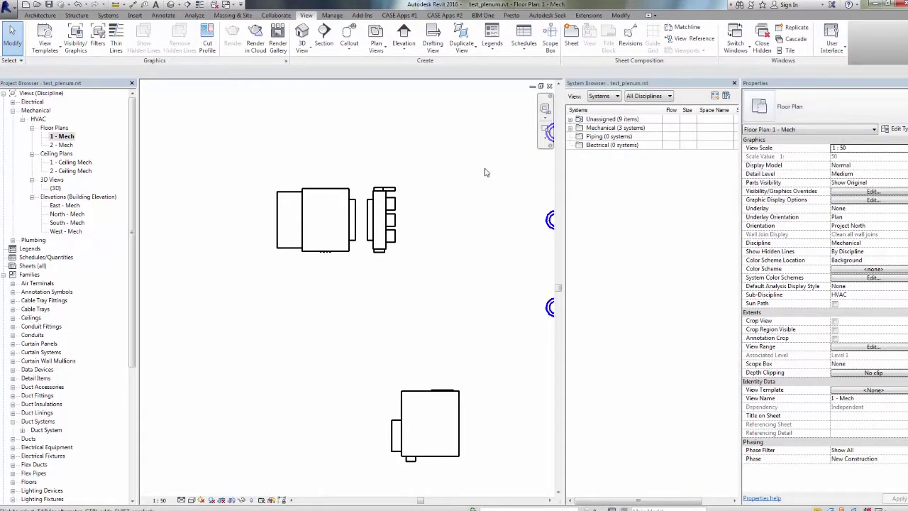
scroll(485, 169, down, 2)
middle_drag(459, 182, 371, 200)
scroll(371, 197, up, 1)
scroll(383, 195, up, 2)
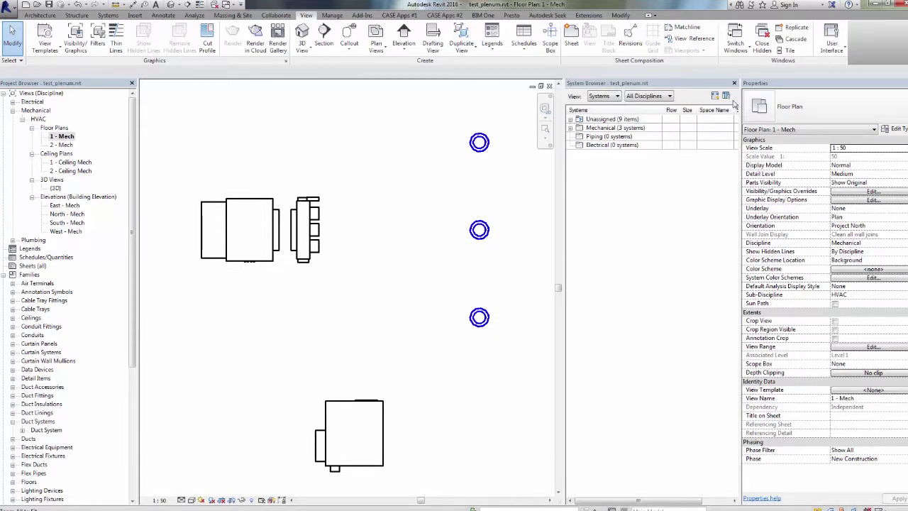
- Limit the System Browser to the Mechanical discipline, expand its Supply Air systems and widen the Flow column
click(661, 96)
click(641, 104)
click(570, 128)
click(579, 136)
drag(678, 110, 699, 112)
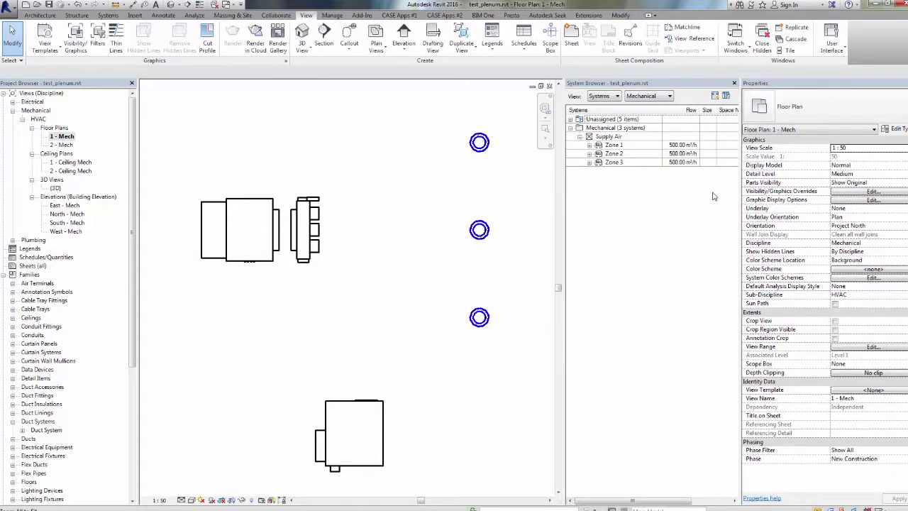
drag(742, 204, 761, 203)
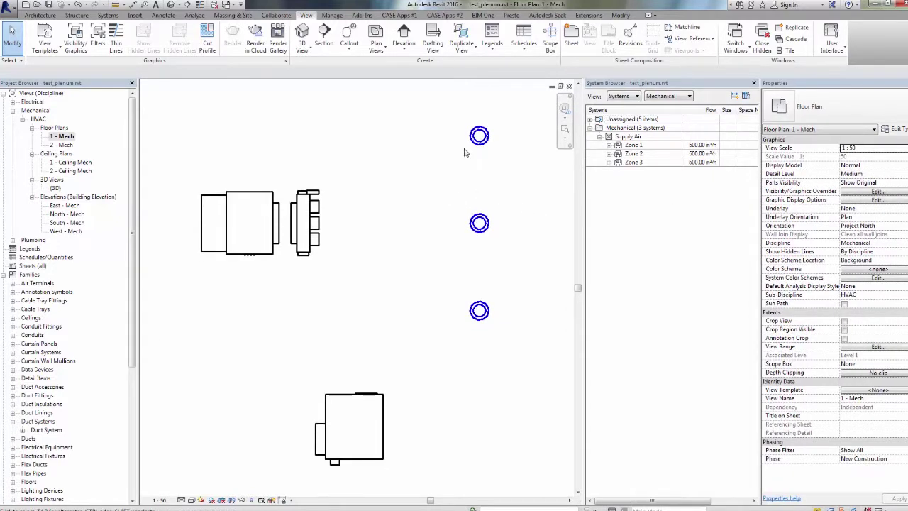
- Assign the motorized plenum as the equipment of the Zone 1 system, using Connector 3, Supply Air Out 1
click(634, 145)
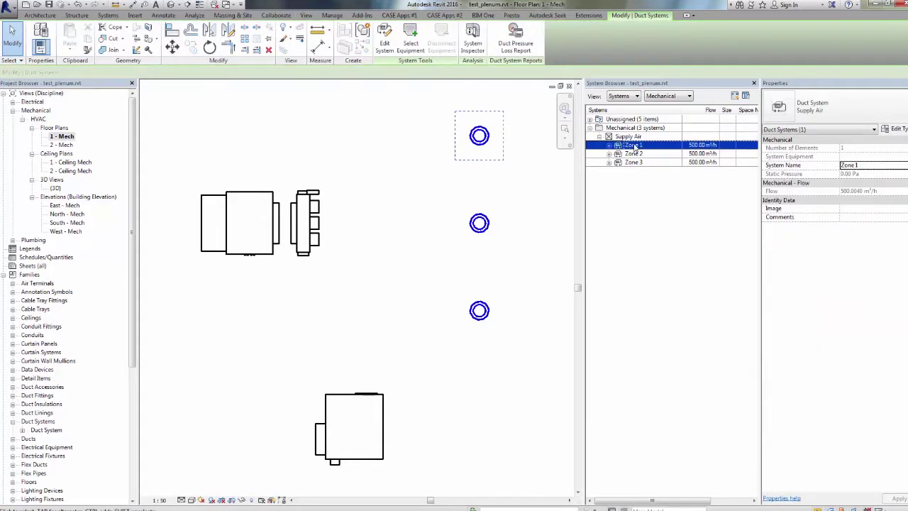
click(342, 209)
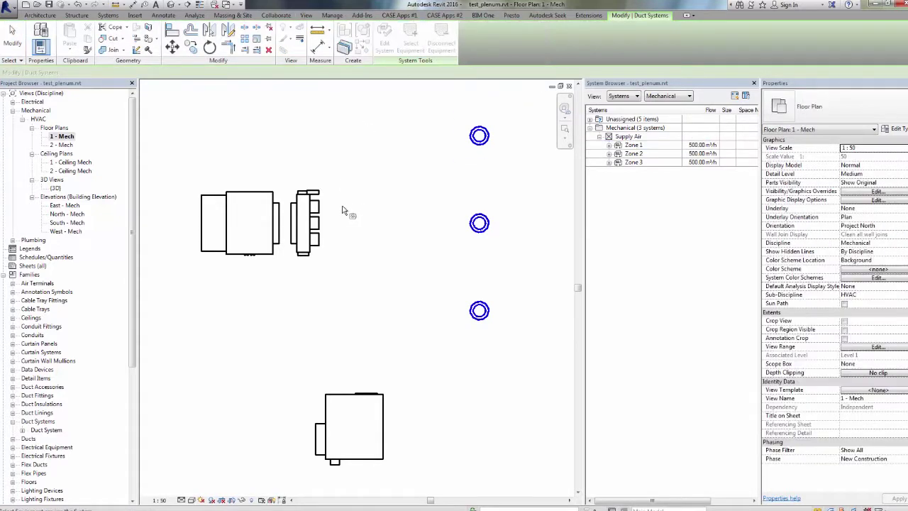
click(309, 212)
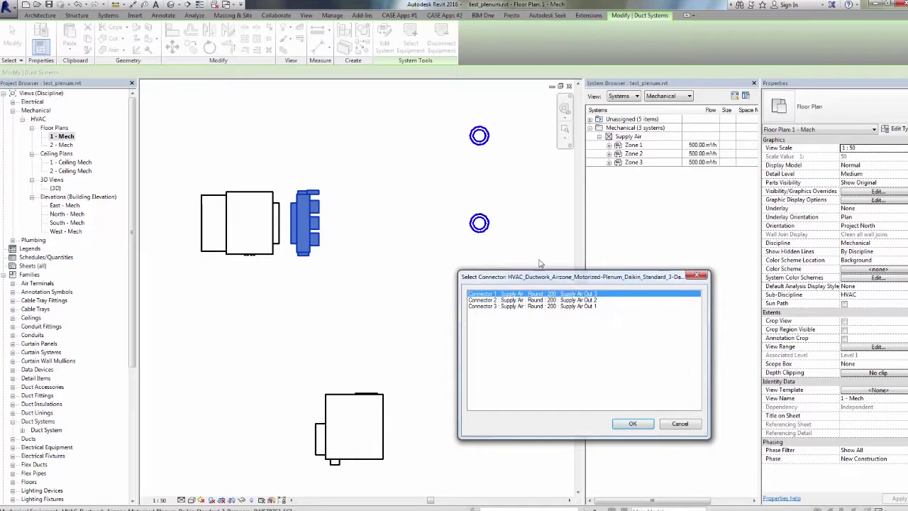
click(583, 307)
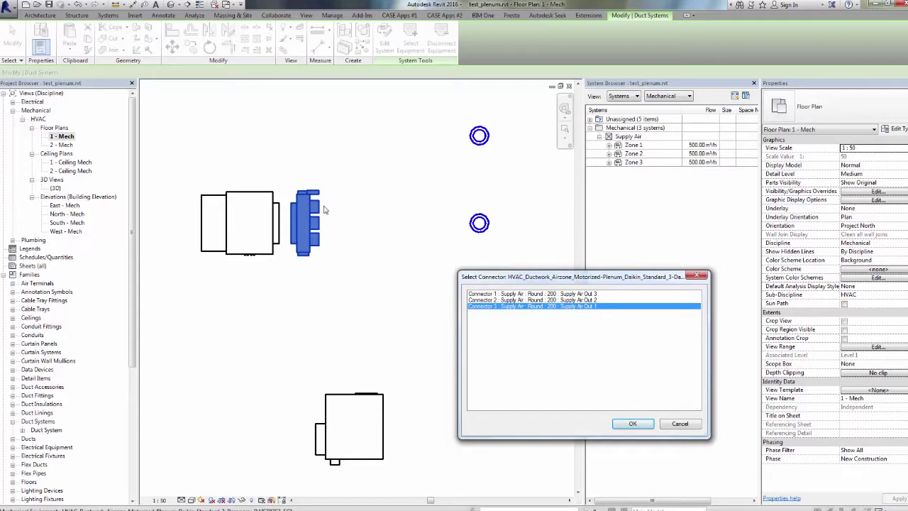
click(631, 423)
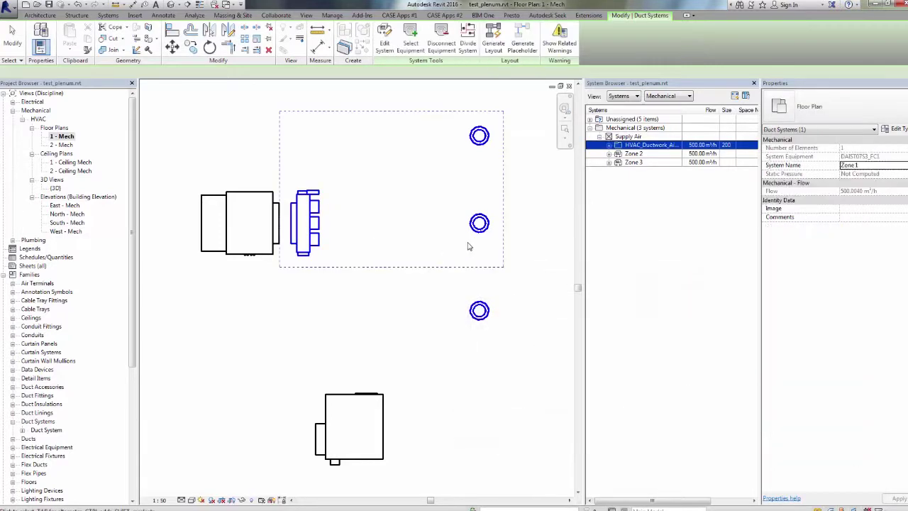
- Assign the motorized plenum as the equipment of the Zone 2 system, using Connector 2, Supply Air Out 2
click(644, 154)
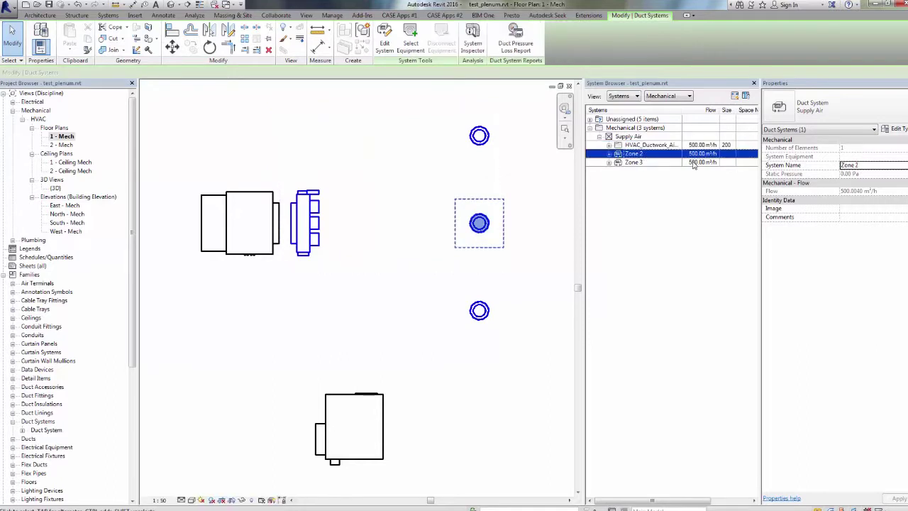
click(410, 44)
click(312, 216)
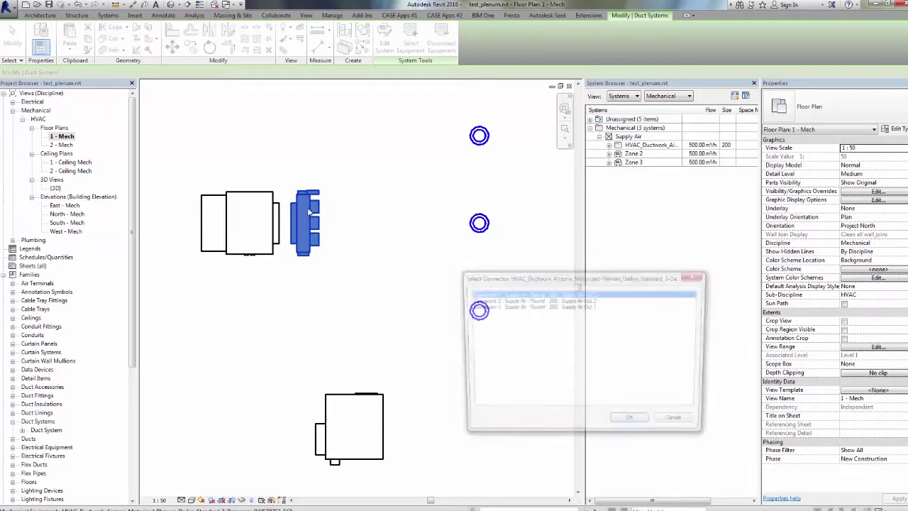
click(589, 300)
click(631, 423)
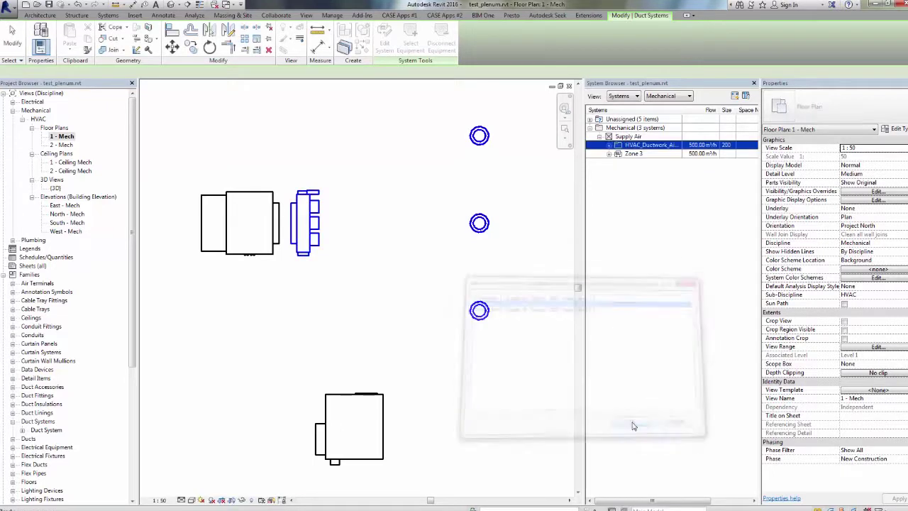
- Assign the motorized plenum as the equipment of the Zone 3 system, using Connector 1, Supply Air Out 3
click(411, 44)
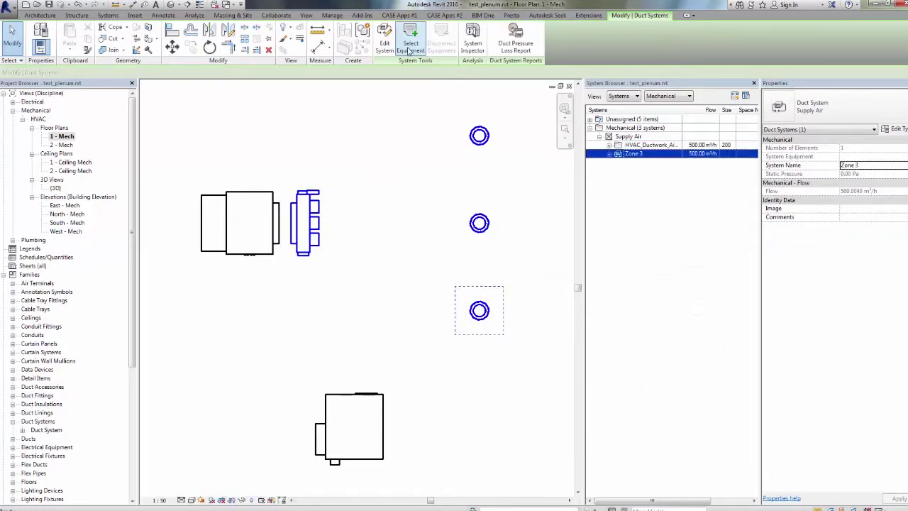
click(312, 226)
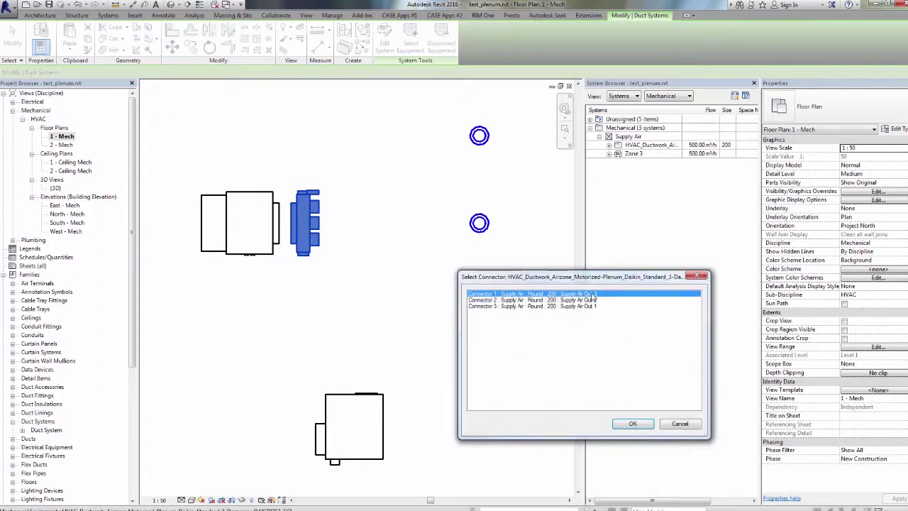
click(633, 424)
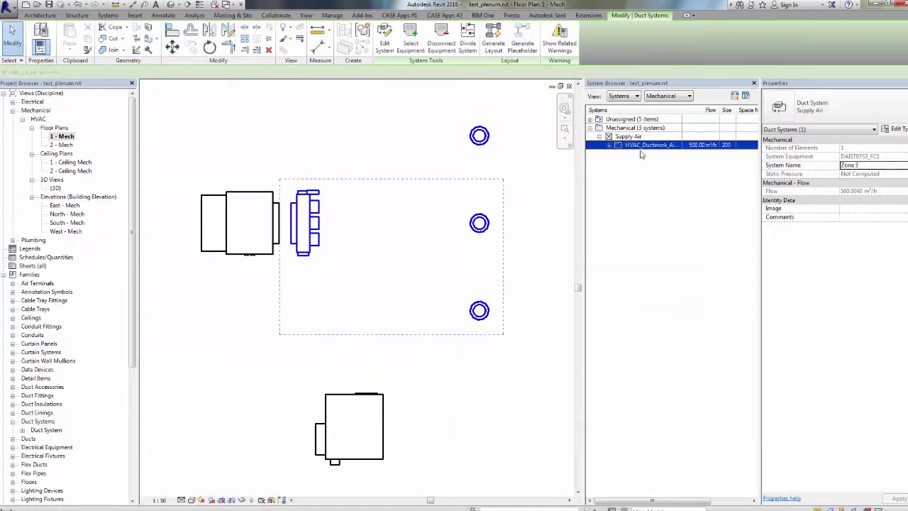
- Expand the plenum's branch and its three zones in the System Browser to examine which diffuser each zone serves
click(609, 145)
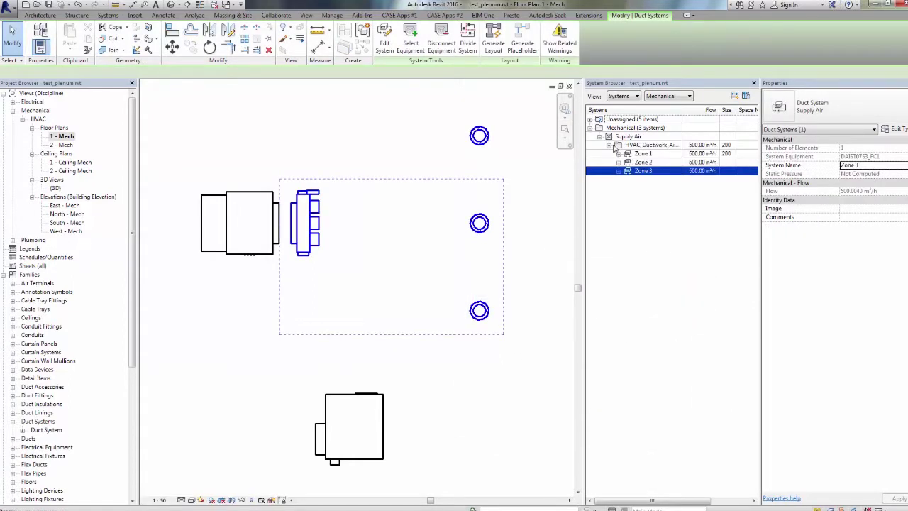
click(649, 145)
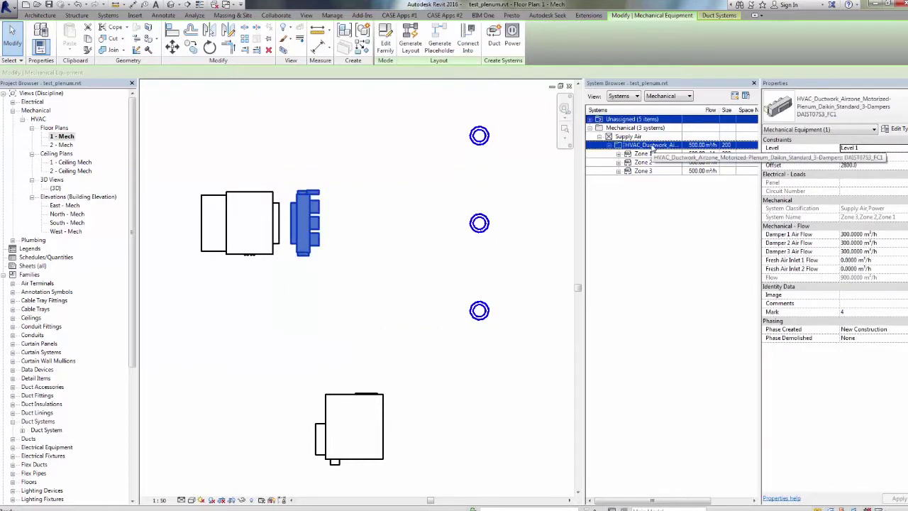
click(619, 154)
click(618, 171)
click(618, 188)
click(683, 244)
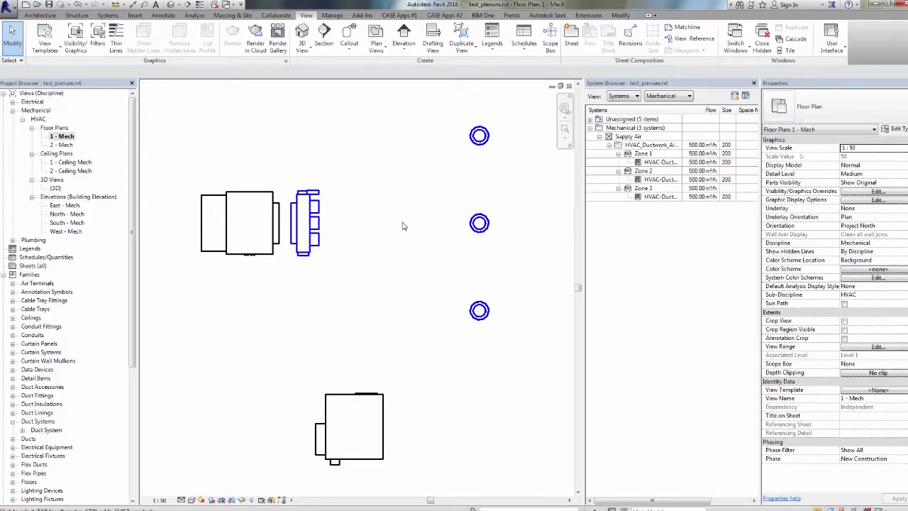
middle_drag(354, 247, 369, 243)
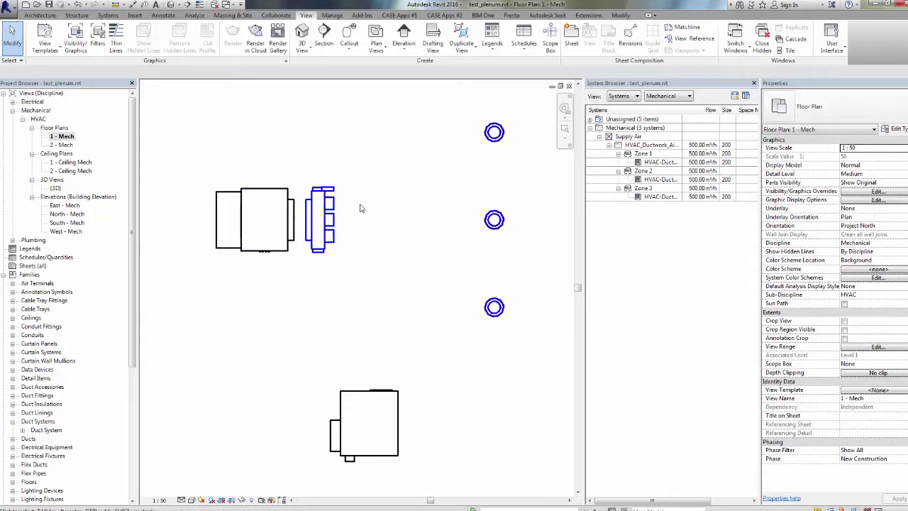
- Create a Supply Air system named FC-Plenum on the plenum's 650 x 150 Supply Air In connector and assign the fan coil as its equipment
click(330, 193)
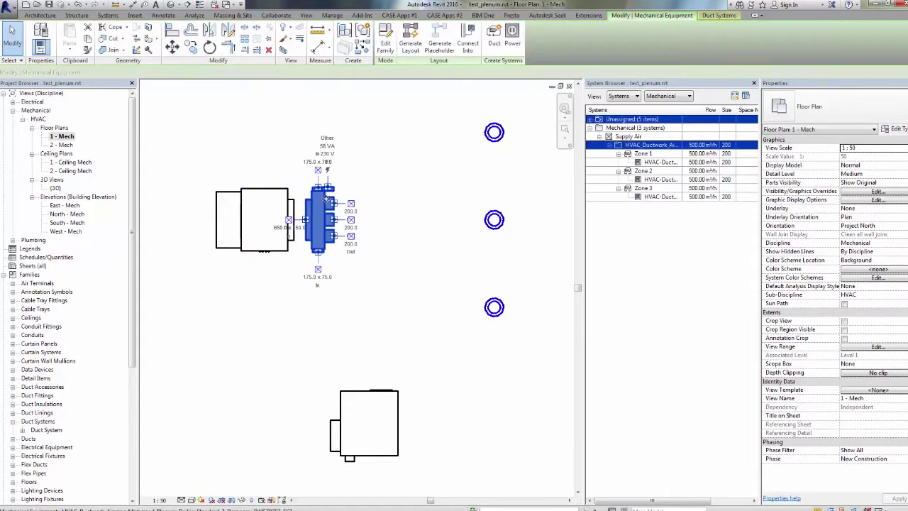
click(494, 39)
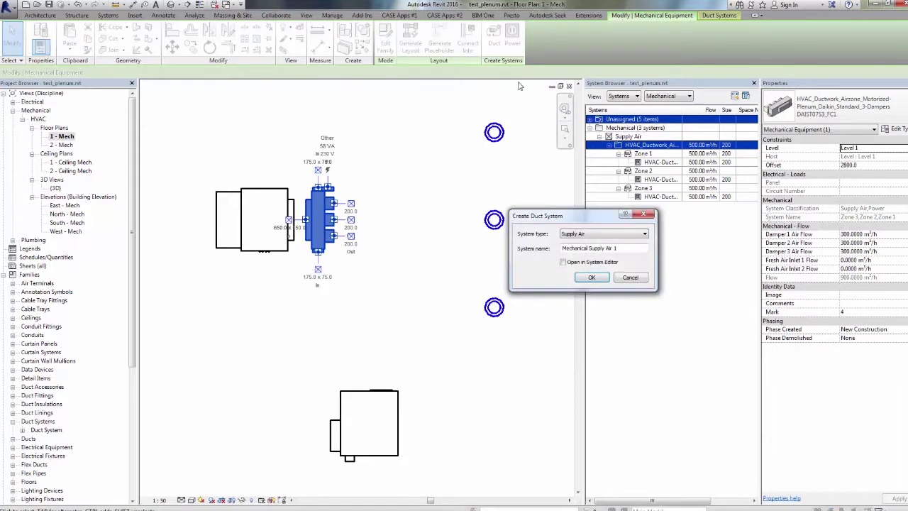
click(621, 238)
click(588, 242)
drag(619, 248, 557, 252)
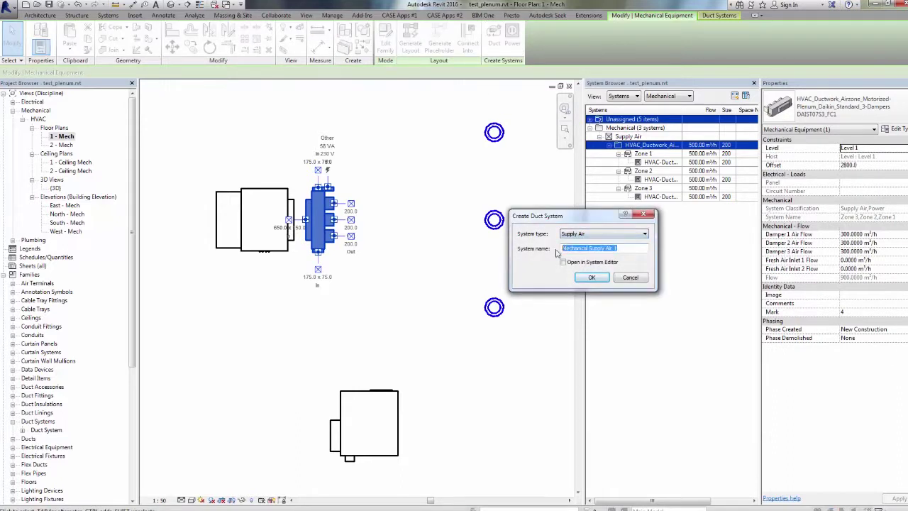
text(FC-Plenum)
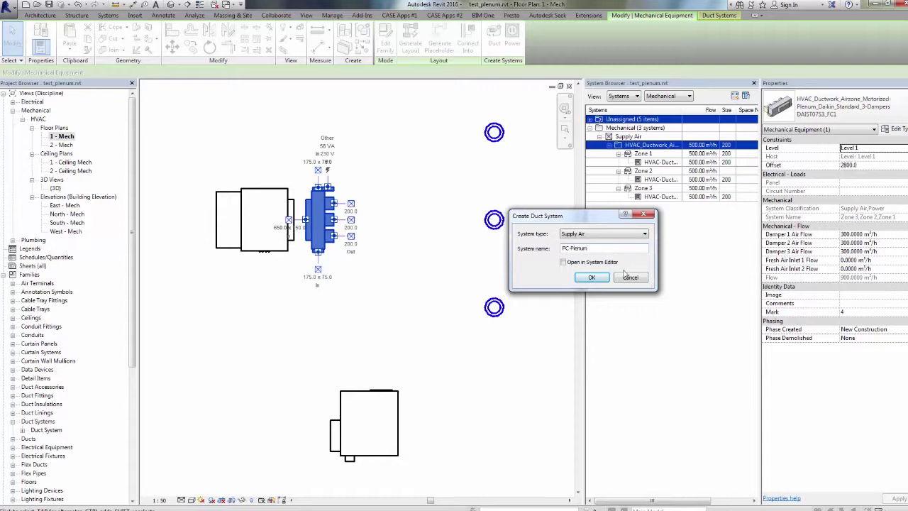
click(591, 276)
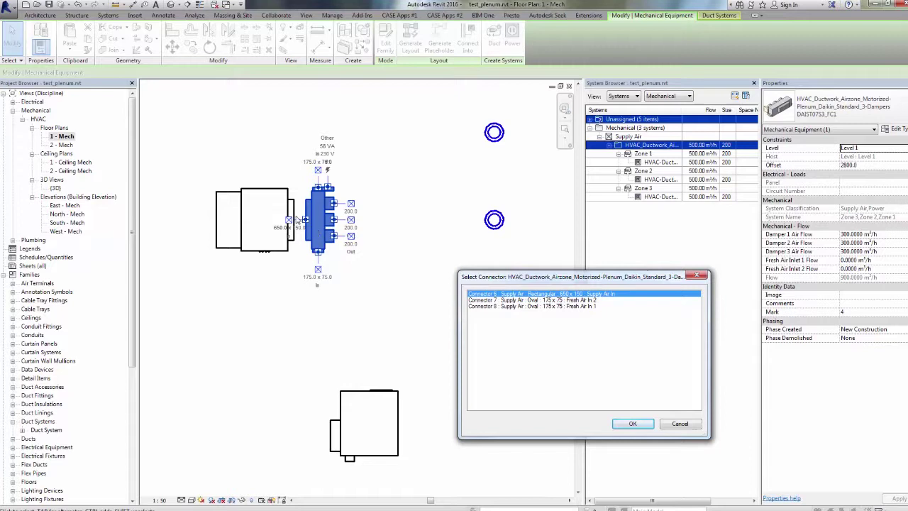
click(632, 424)
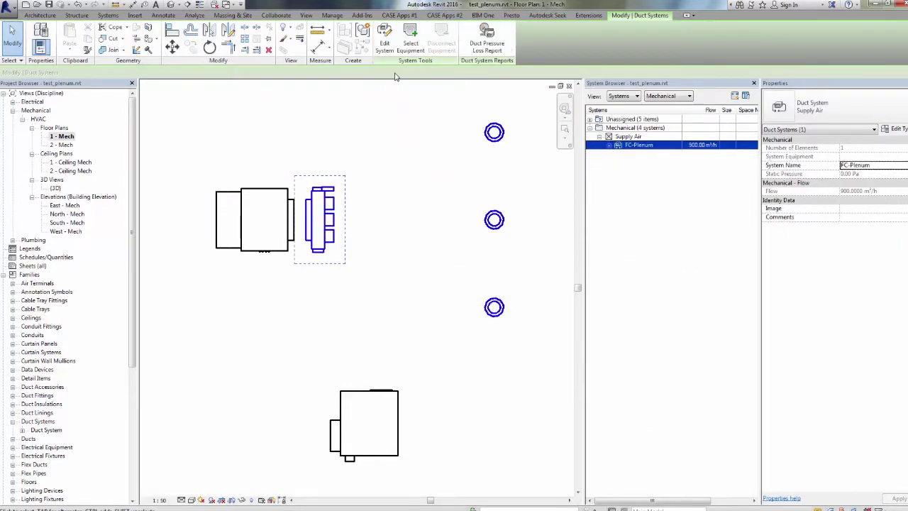
click(415, 146)
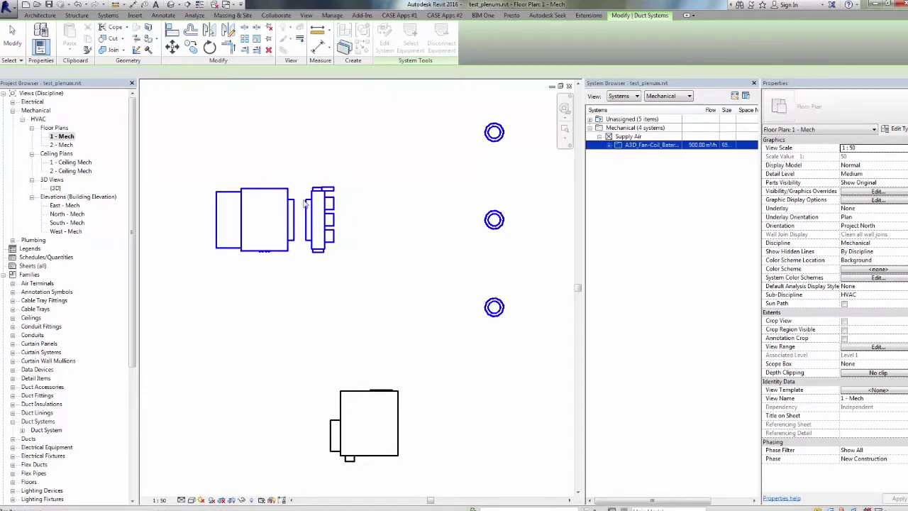
- Expand the fan coil's branch in the System Browser and examine the hierarchy from FC-Plenum through the plenum to the zone diffusers
click(609, 145)
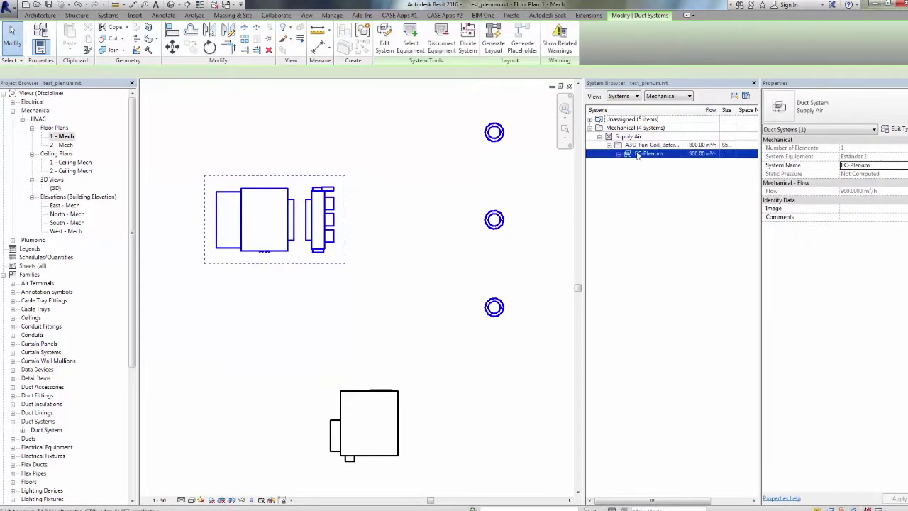
click(618, 154)
click(651, 147)
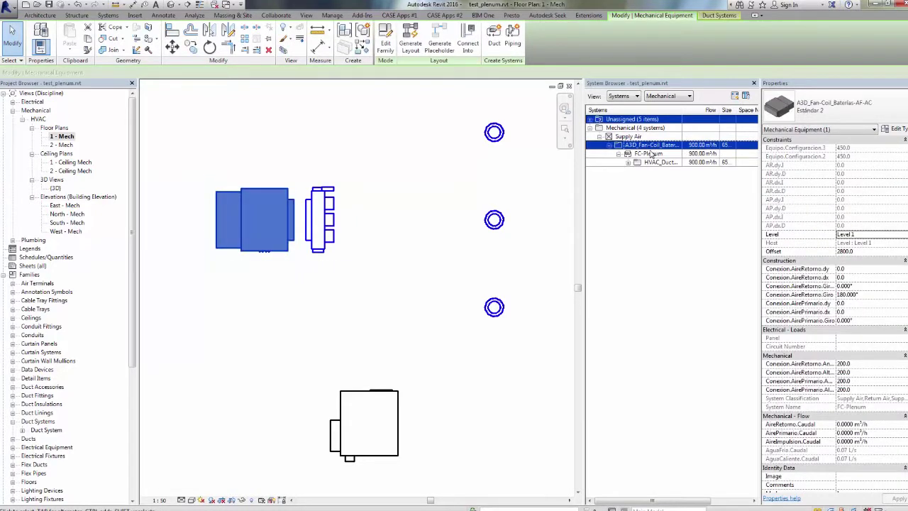
click(650, 154)
click(652, 162)
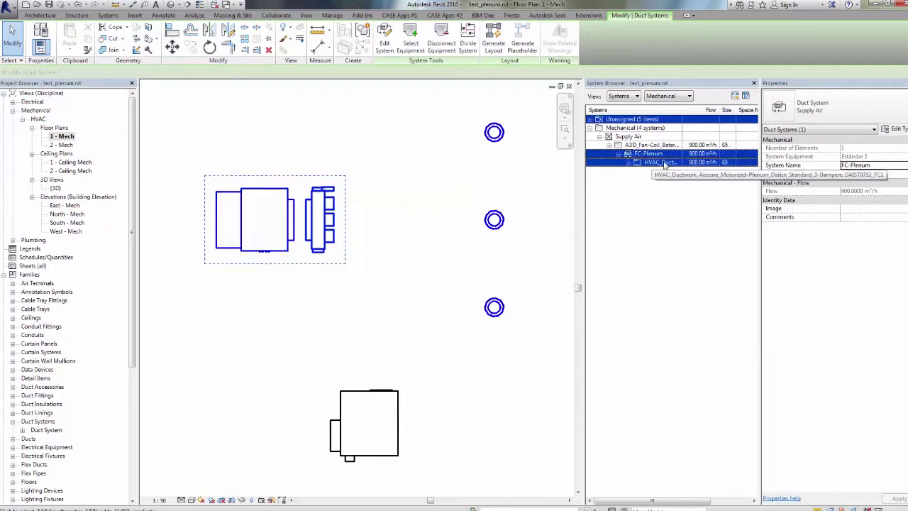
click(628, 163)
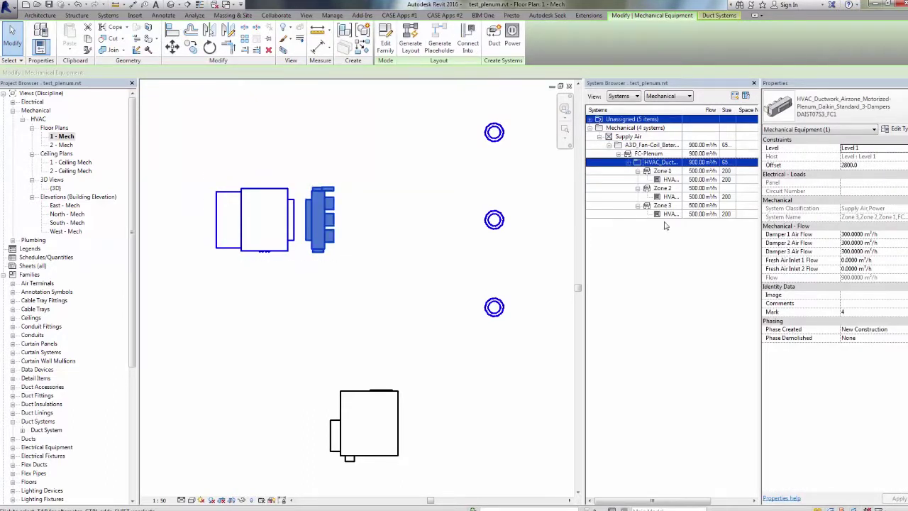
- Examine the Zone 2 and Zone 3 entries in the System Browser against their diffusers in the plan
click(676, 189)
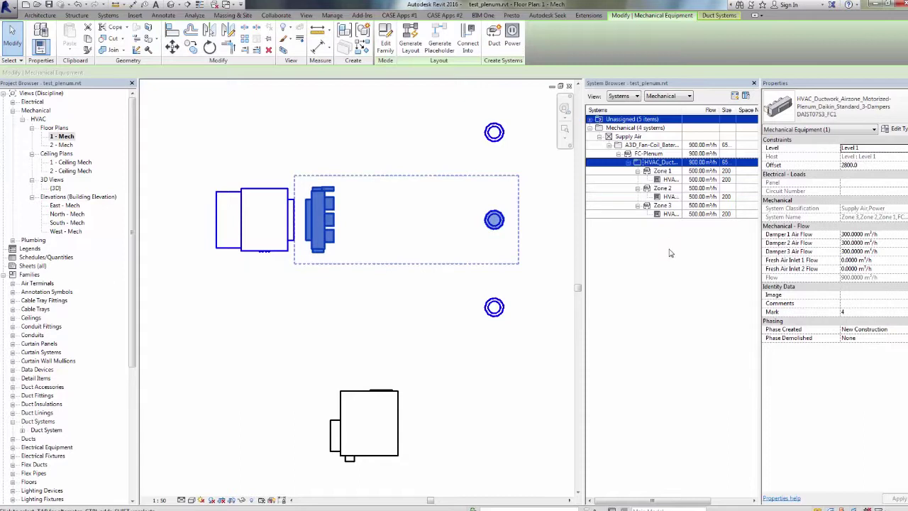
click(670, 197)
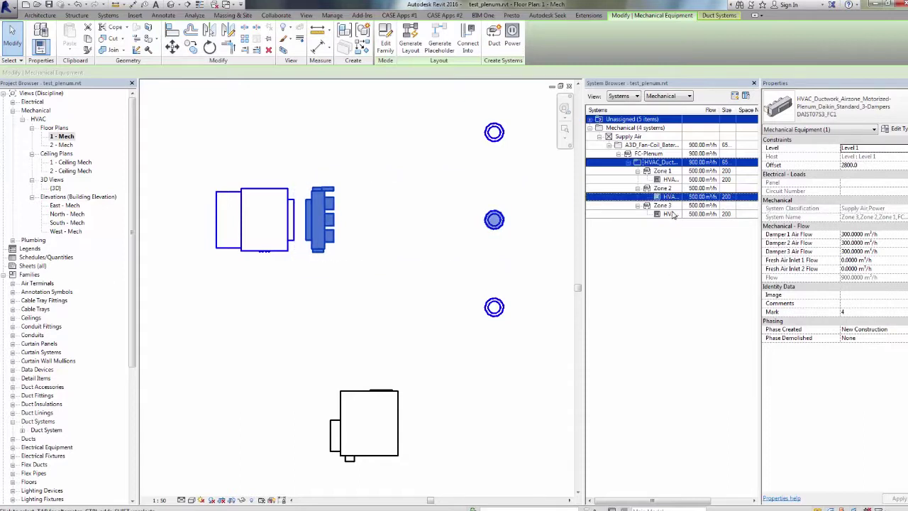
click(667, 205)
click(666, 188)
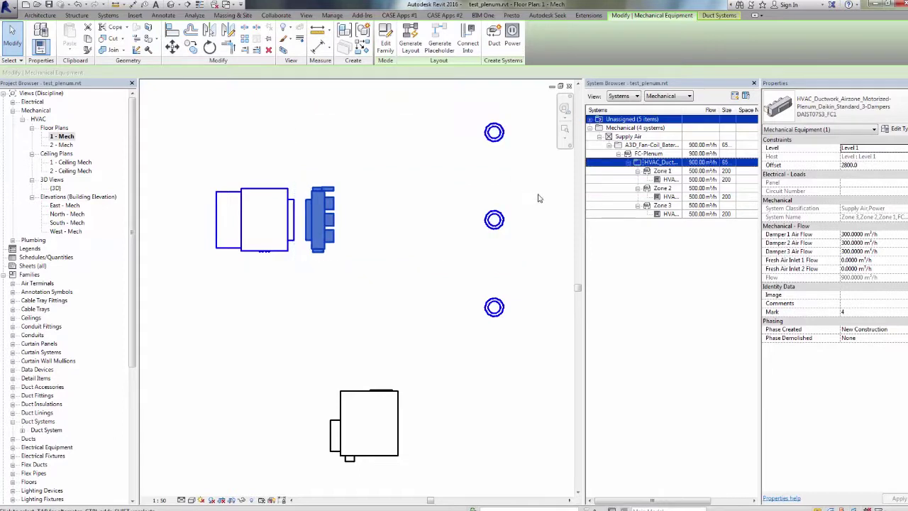
click(422, 257)
middle_drag(449, 305, 462, 288)
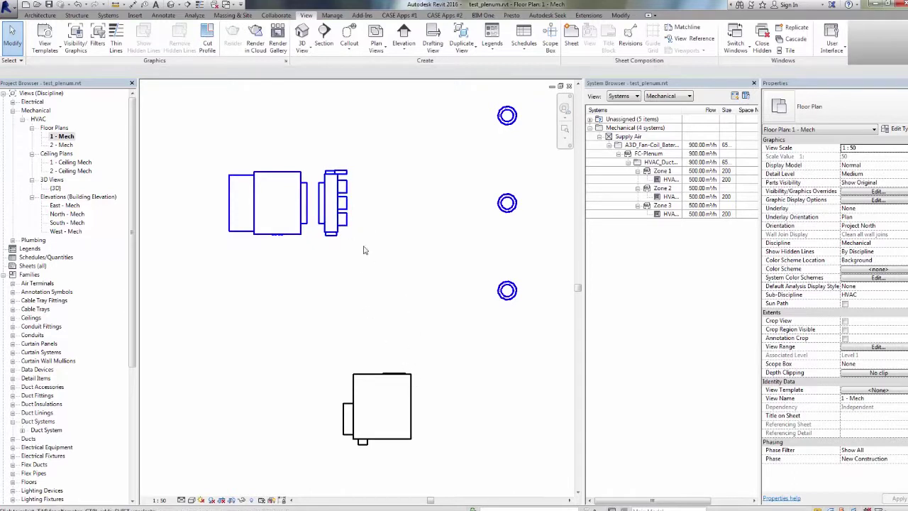
- Expand the Duct System family types in the Project Browser and select the Supply Air type
click(132, 236)
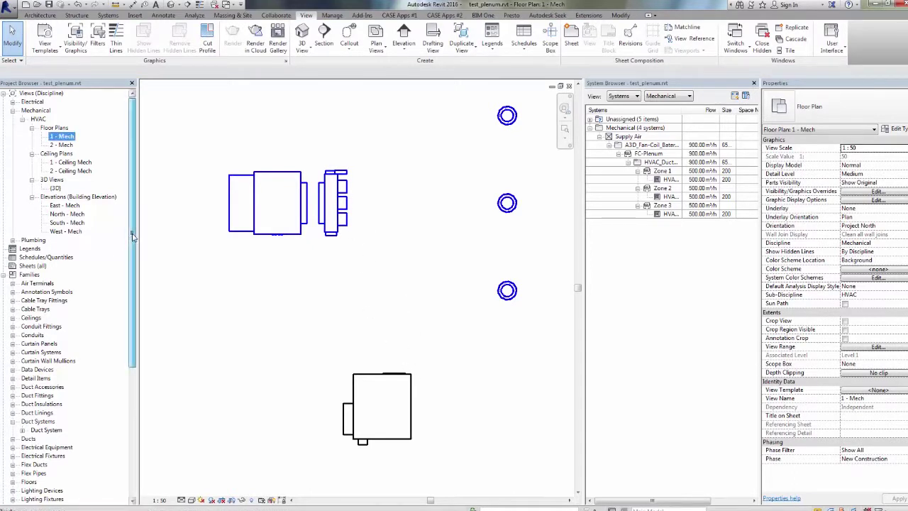
click(39, 429)
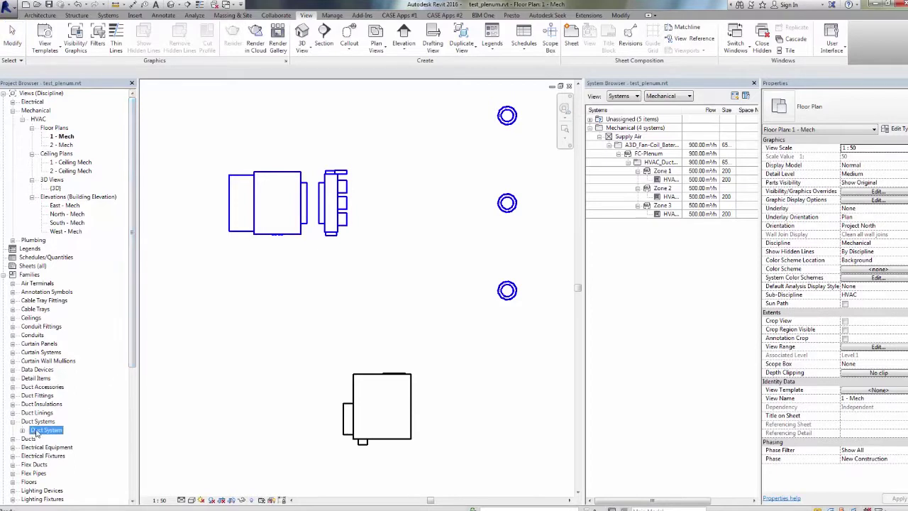
click(23, 429)
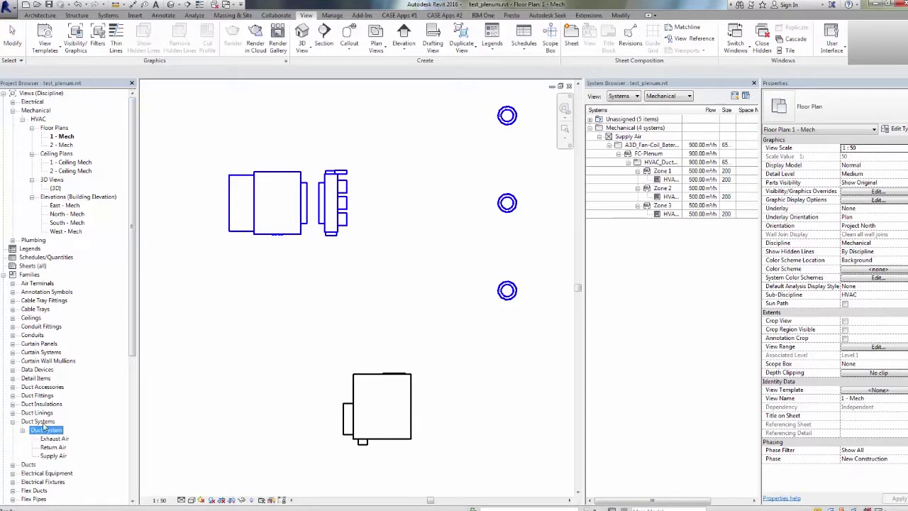
scroll(57, 422, down, 2)
click(53, 396)
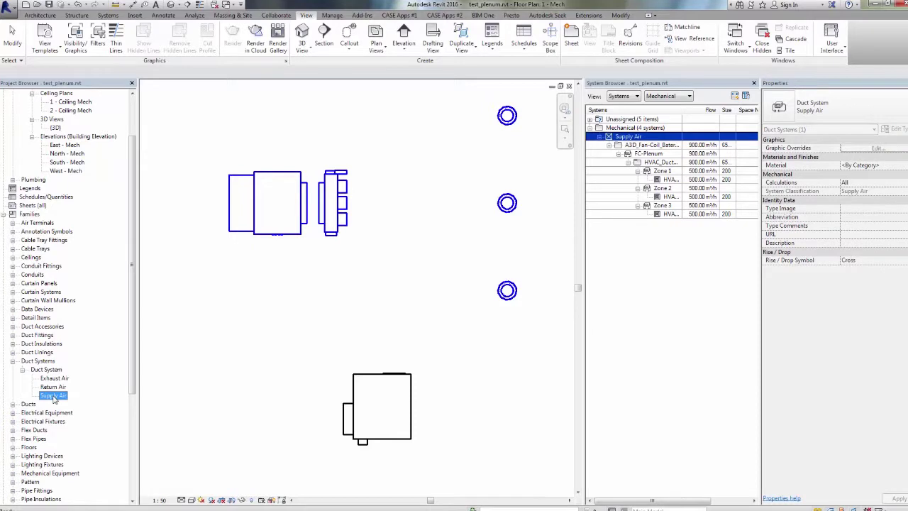
right_click(56, 399)
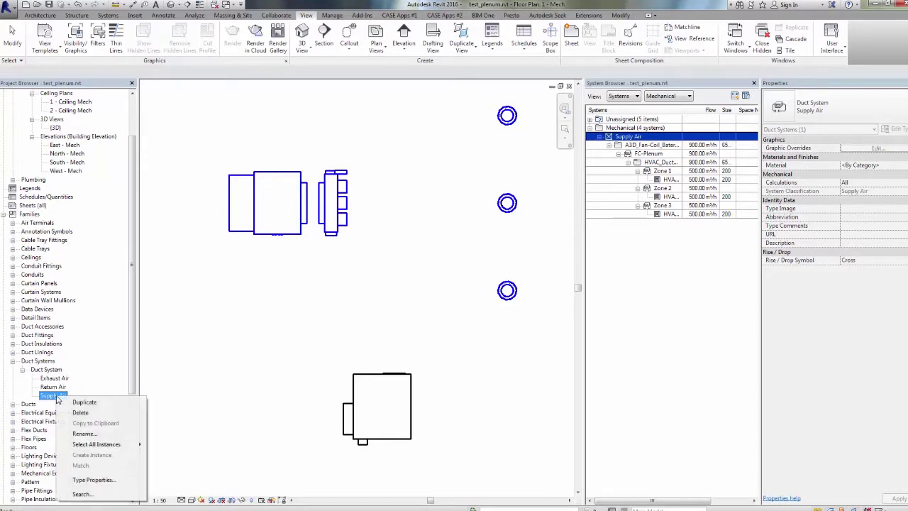
click(87, 414)
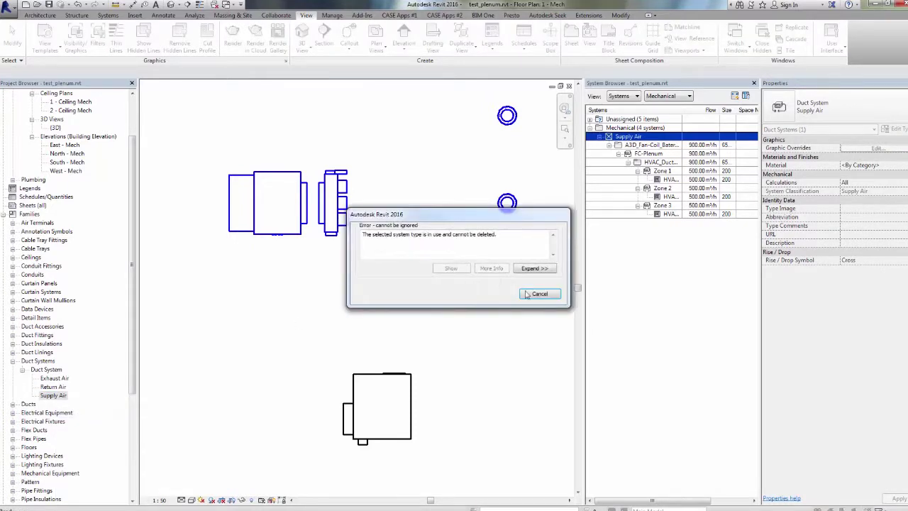
click(538, 294)
- Duplicate the Supply Air duct system type and rename the copy as Fresh Air
right_click(50, 395)
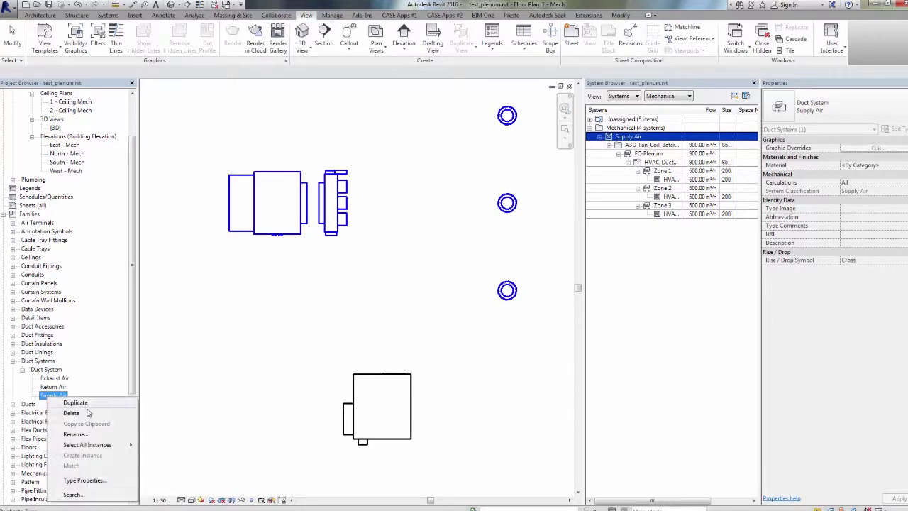
click(75, 402)
right_click(56, 403)
click(90, 443)
text(Fresh Air)
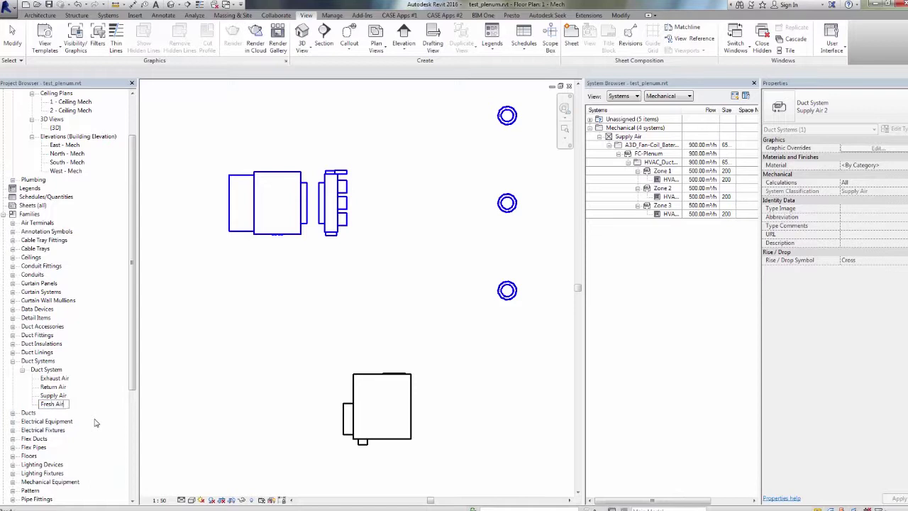
key(Return)
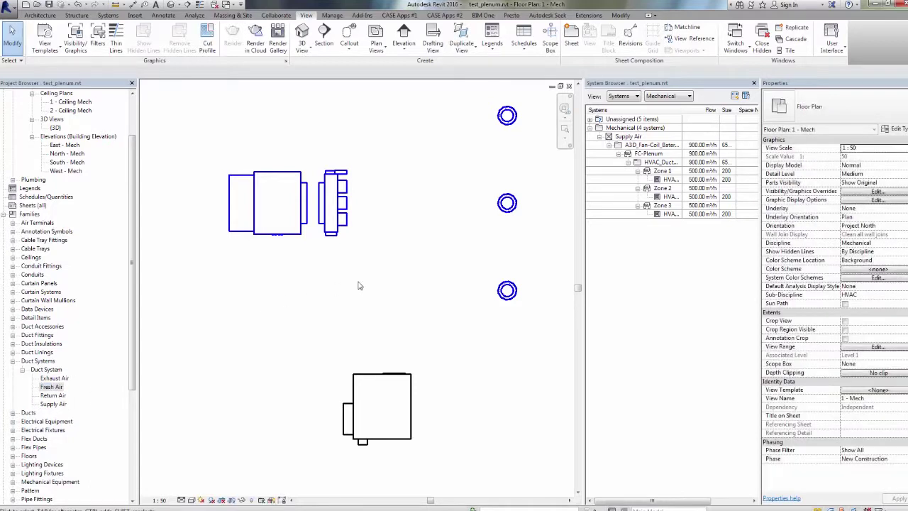
- Create a Fresh Air duct system named Fresh Air Ventilation on the plenum's Connector 7, 175 x 75 Fresh Air In 2
click(337, 213)
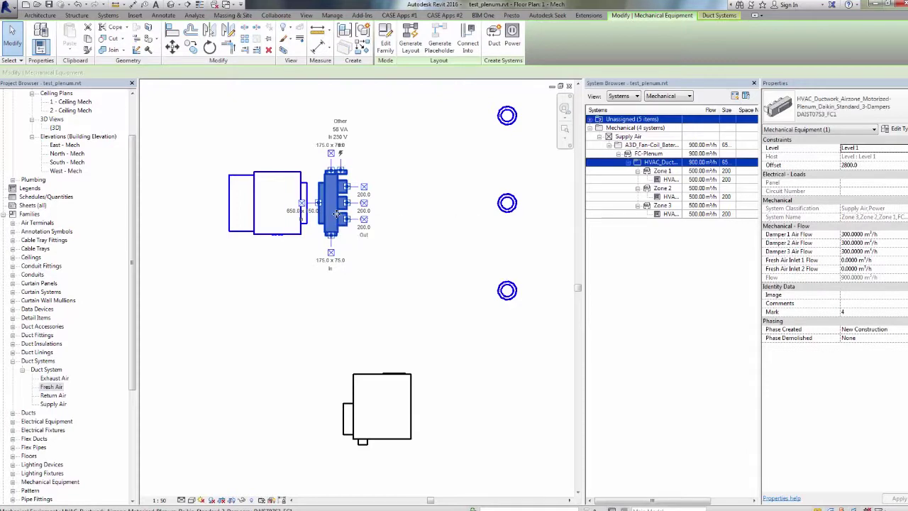
click(494, 36)
click(628, 235)
click(577, 248)
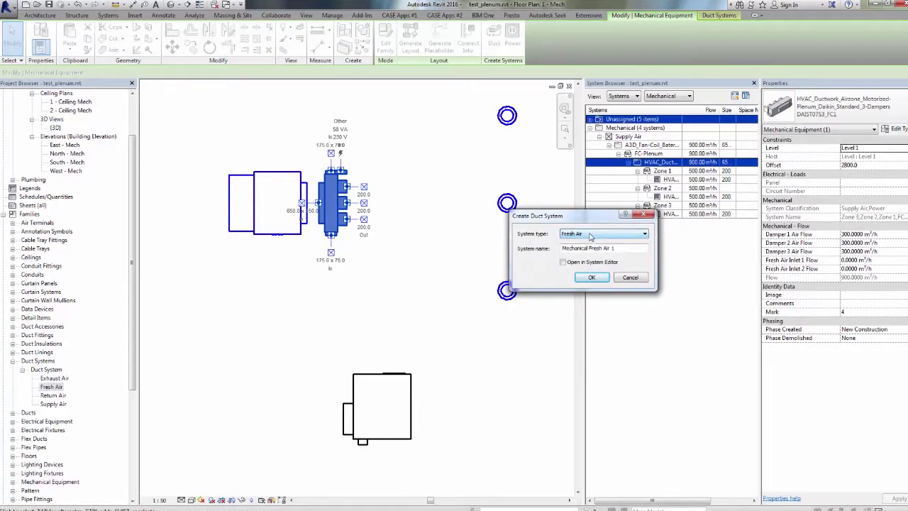
drag(628, 249, 561, 249)
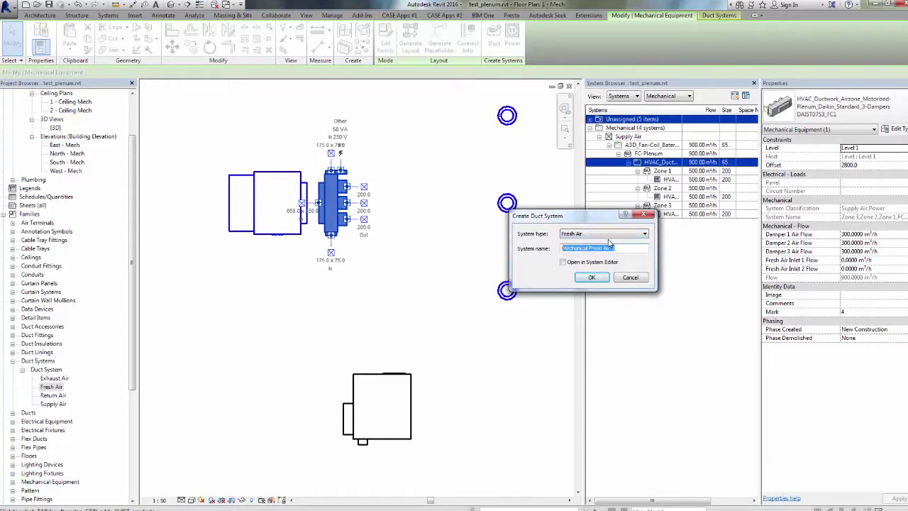
text(Fresh Air Ventilation)
click(592, 278)
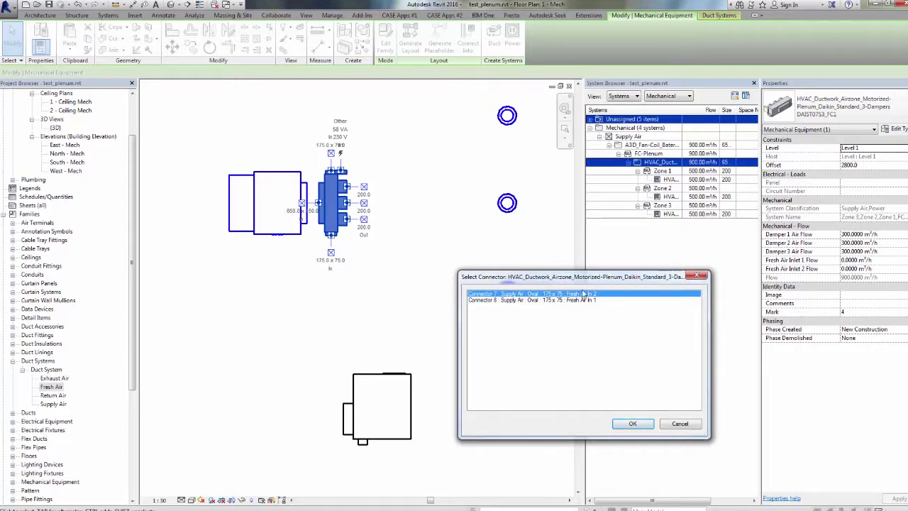
click(633, 423)
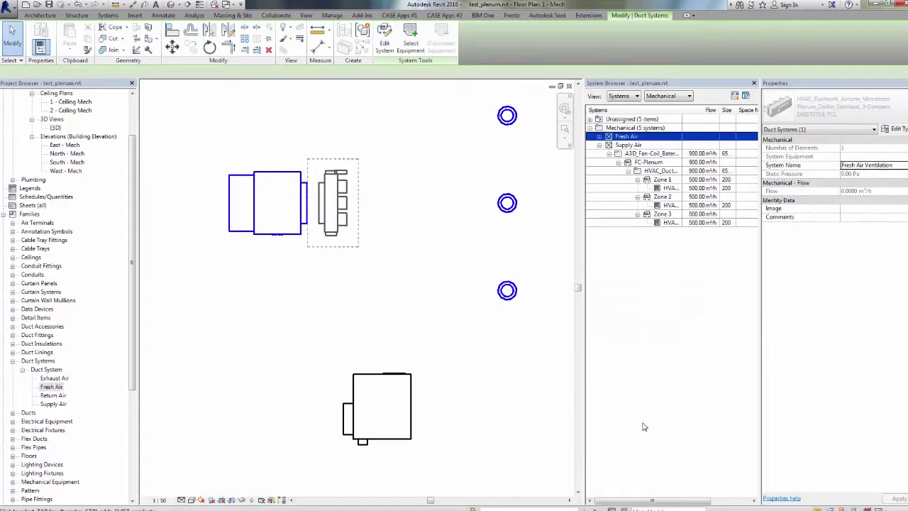
- Expand the Fresh Air branch in the System Browser and examine the plenum entry under Fresh Air Ventilation
click(618, 146)
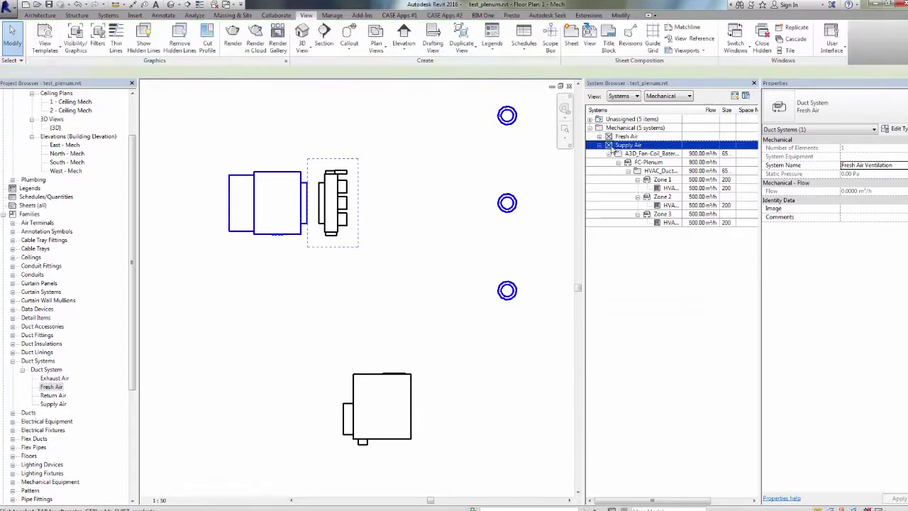
click(624, 137)
click(624, 145)
click(626, 137)
click(625, 144)
click(625, 136)
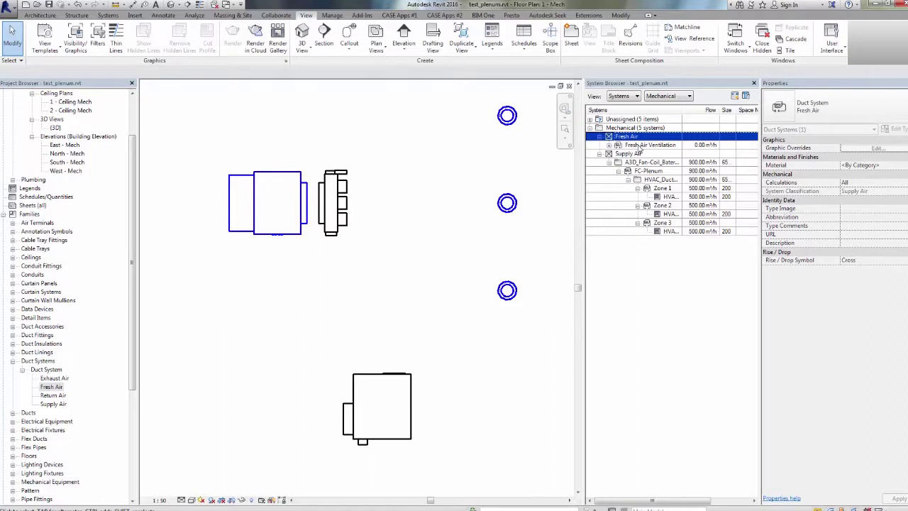
click(639, 145)
click(608, 145)
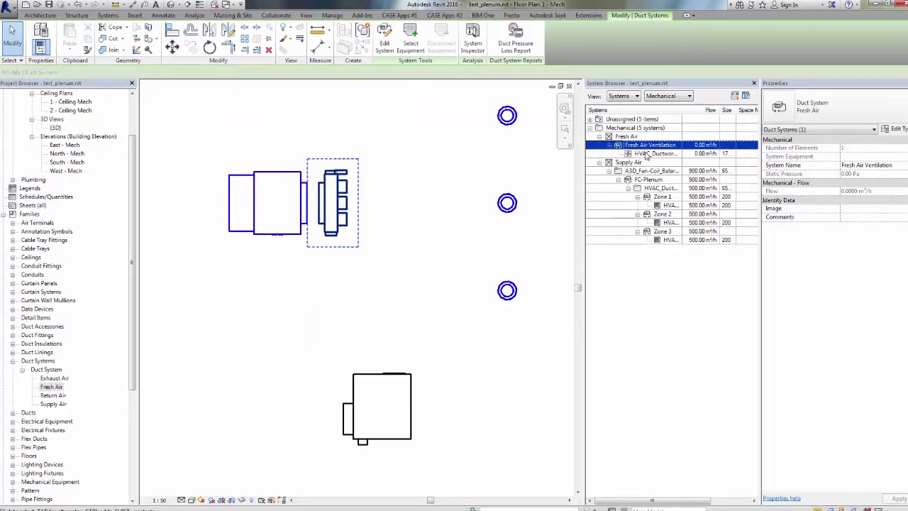
click(658, 153)
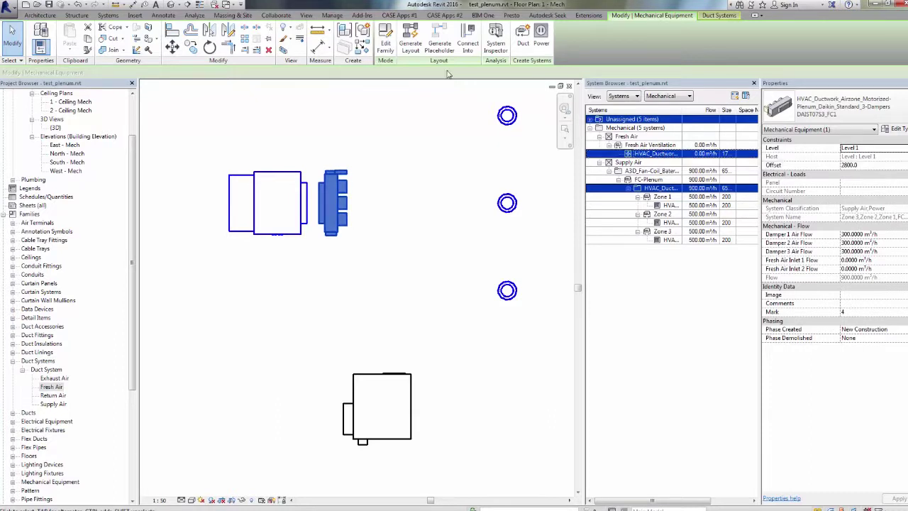
- Assign the parallel fan powered VAV unit below the plenum as the equipment of the Fresh Air Ventilation system
click(644, 145)
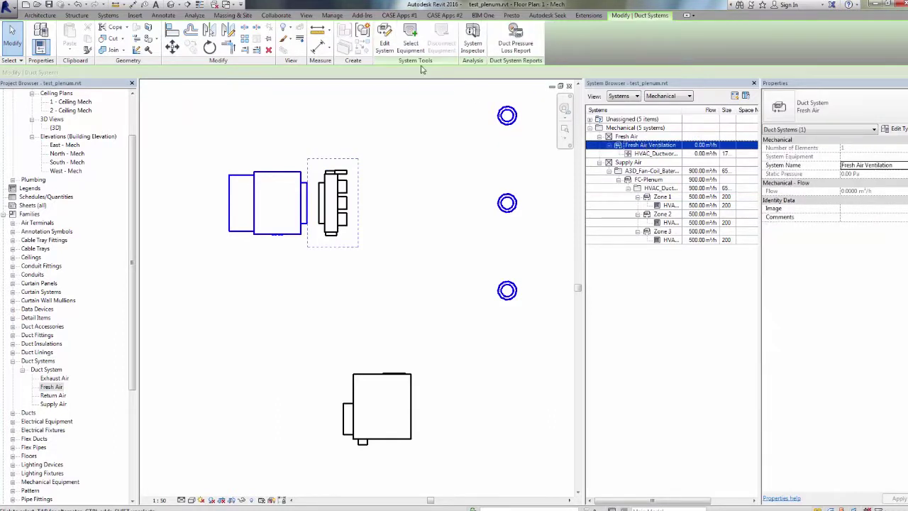
click(433, 157)
click(407, 378)
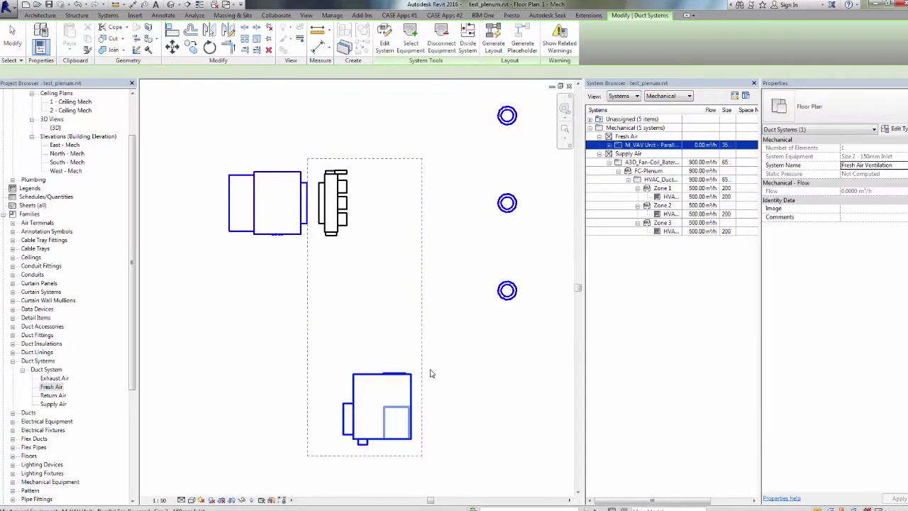
- Expand the VAV unit's branch in the System Browser and examine the hierarchy from Fresh Air through the unit to the plenum
click(608, 146)
click(655, 162)
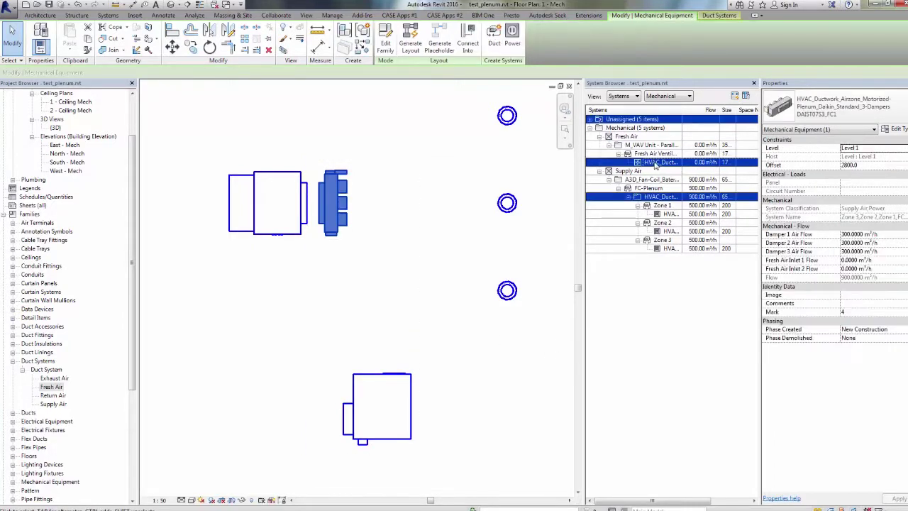
click(662, 153)
click(670, 146)
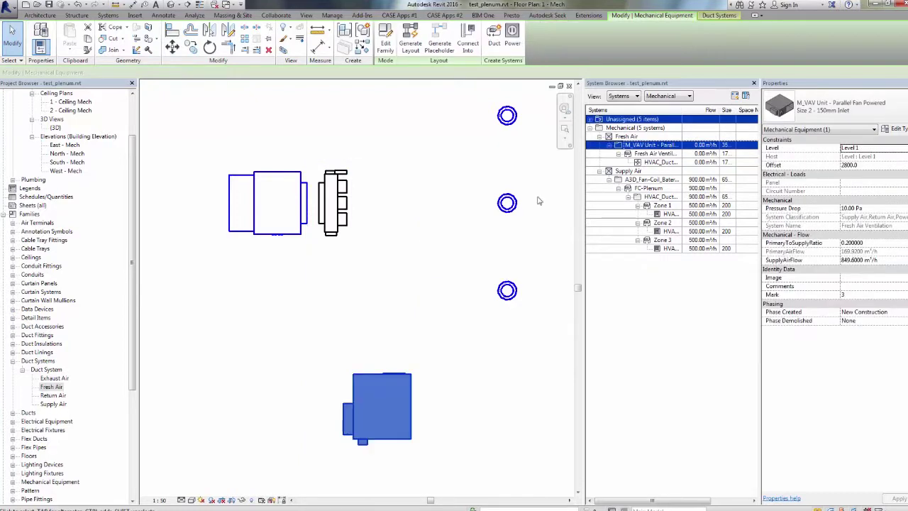
click(626, 136)
- Inspect the facing 650 x 150 supply air connectors of the motorized plenum and the fan coil in the plan
middle_drag(446, 279, 424, 283)
scroll(428, 290, down, 1)
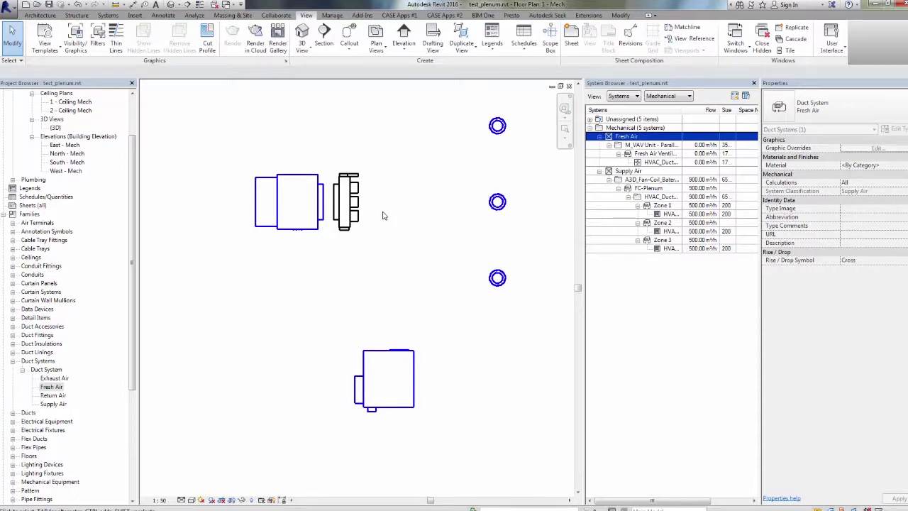
middle_drag(360, 198, 392, 205)
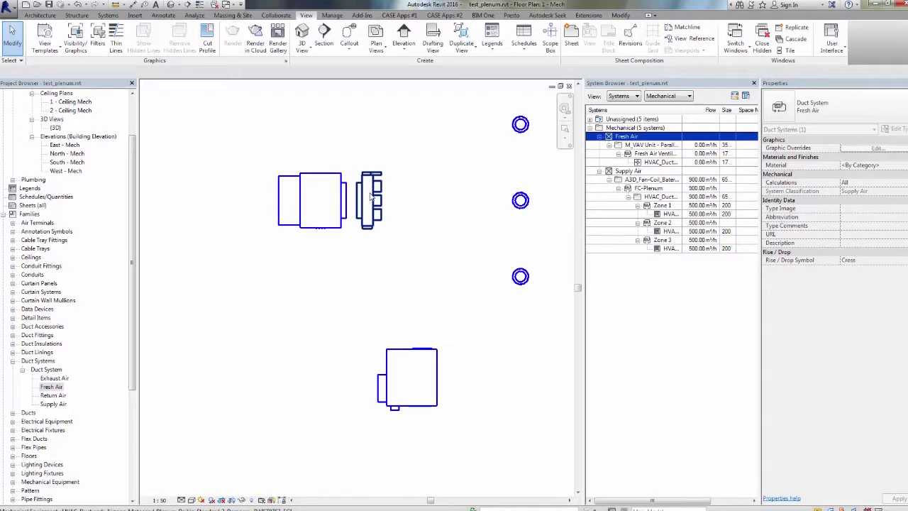
click(370, 198)
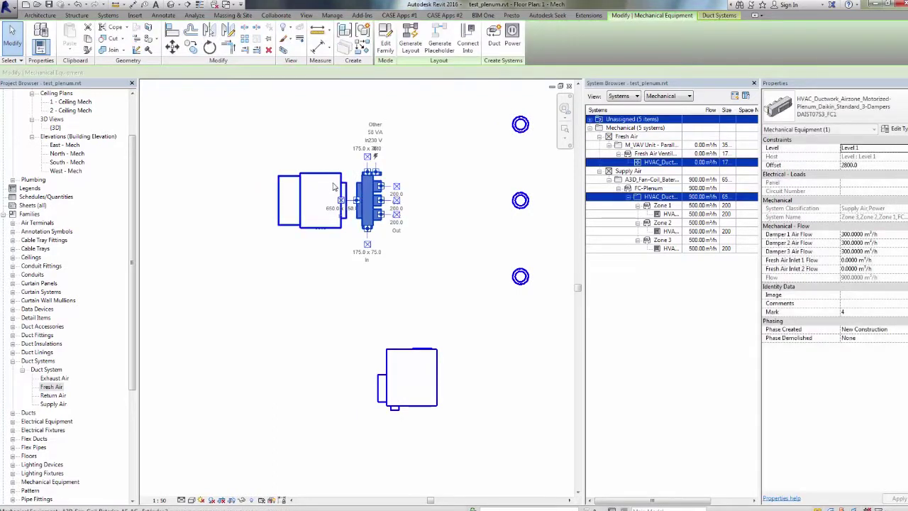
scroll(380, 187, up, 2)
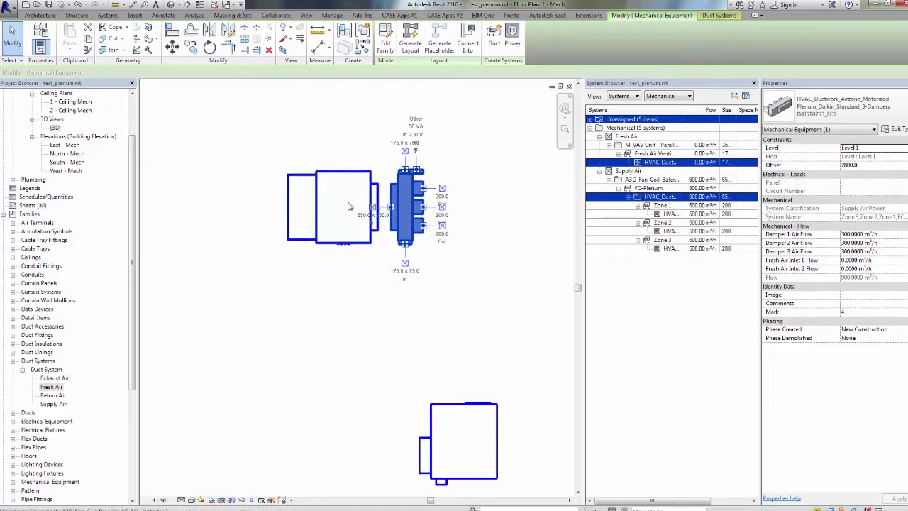
click(383, 193)
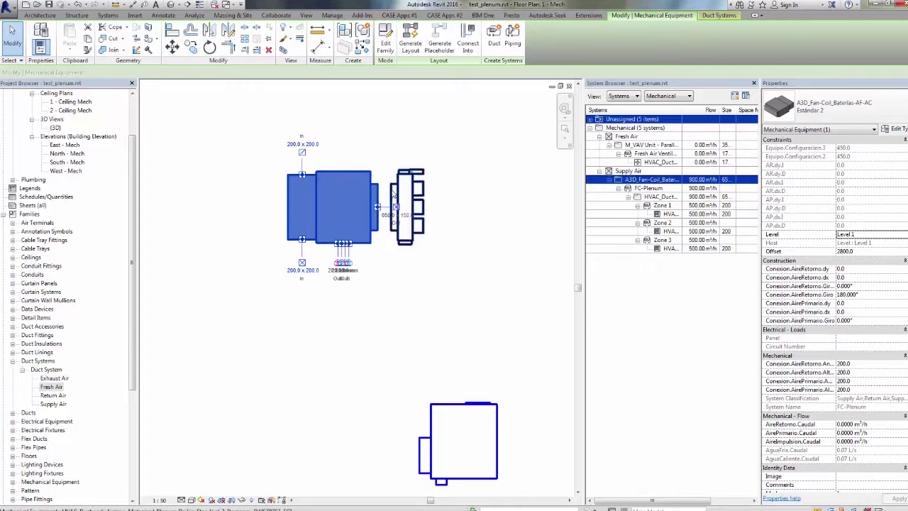
click(394, 196)
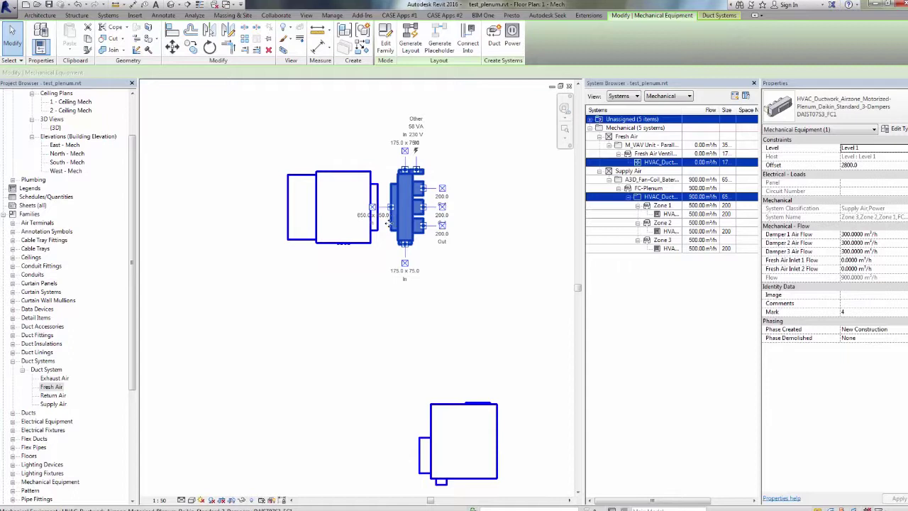
click(390, 218)
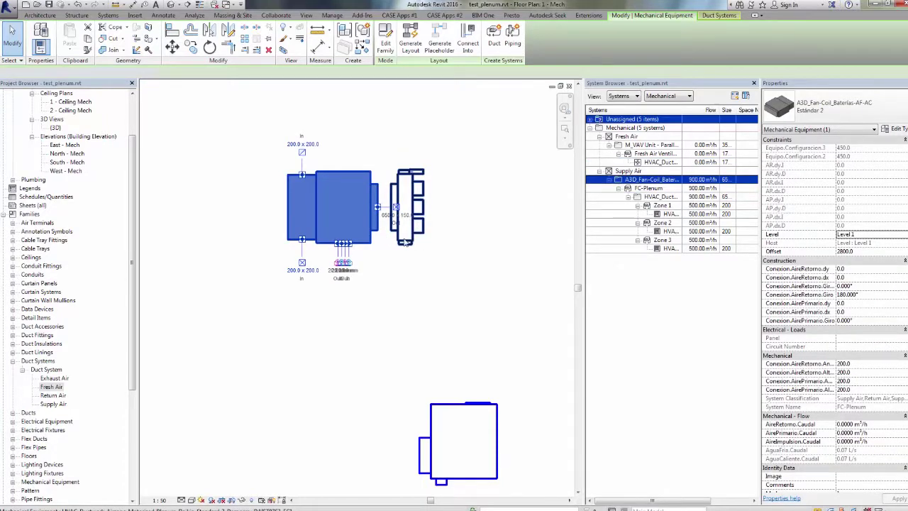
- Try to snap the motorized plenum's 650 x 150 inlet onto the fan coil's supply air connector
click(402, 202)
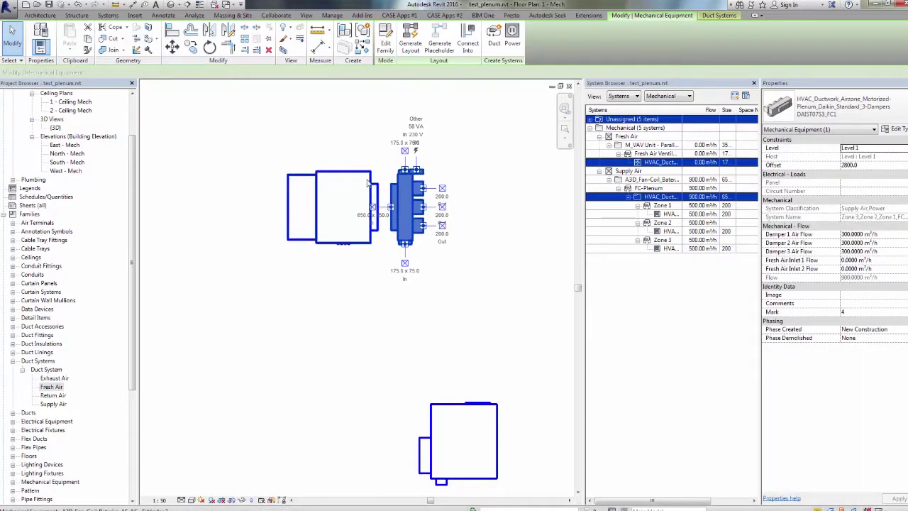
scroll(392, 202, up, 2)
drag(410, 228, 386, 229)
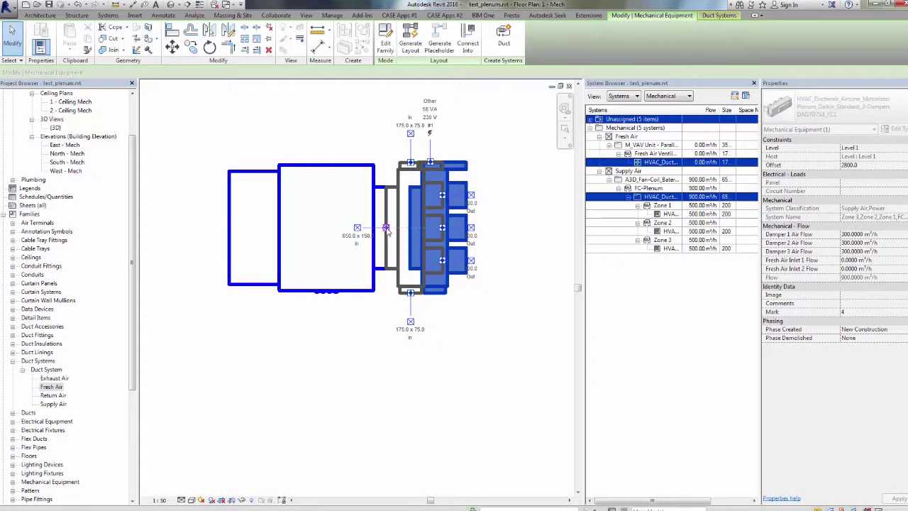
drag(386, 229, 431, 230)
key(Escape)
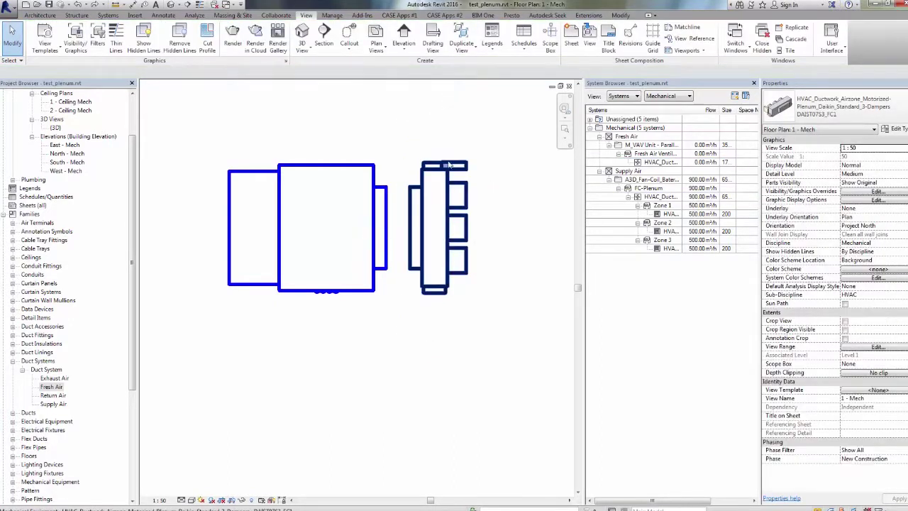
- Turn on the display of duct disconnects in the plan
scroll(397, 177, down, 5)
scroll(401, 185, up, 2)
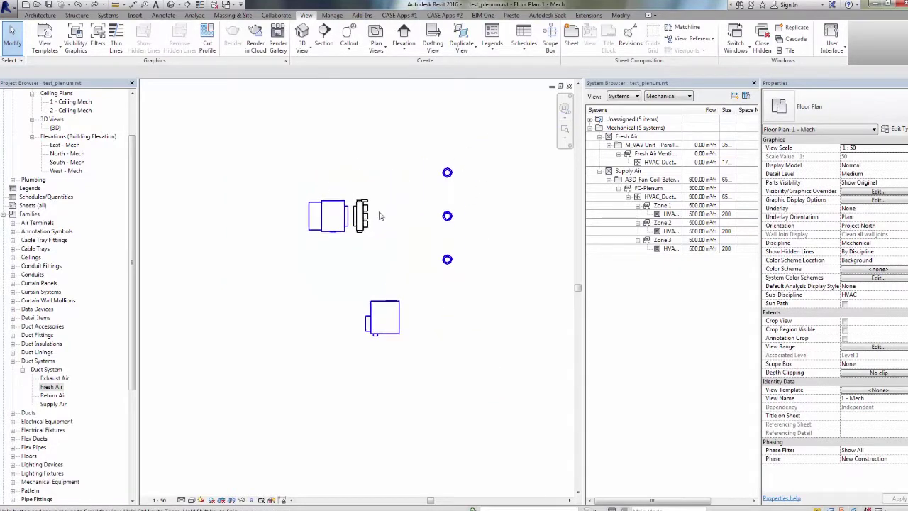
click(194, 15)
click(604, 47)
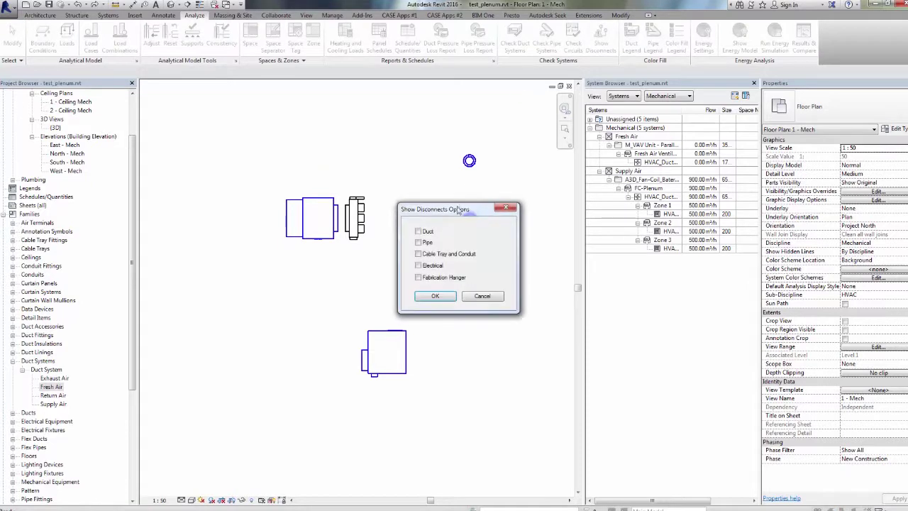
click(437, 297)
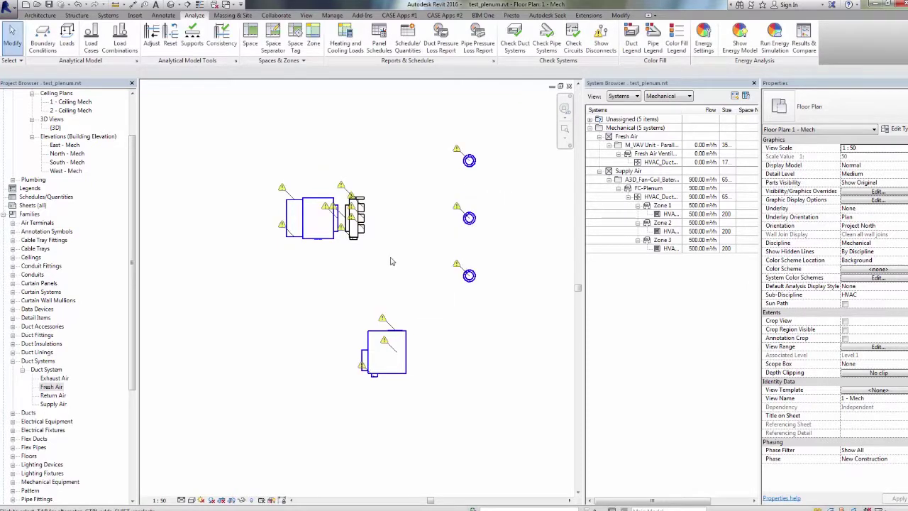
- Move the motorized plenum against the fan coil so their 650 x 150 supply air connectors join
middle_drag(397, 247, 411, 274)
scroll(352, 233, up, 8)
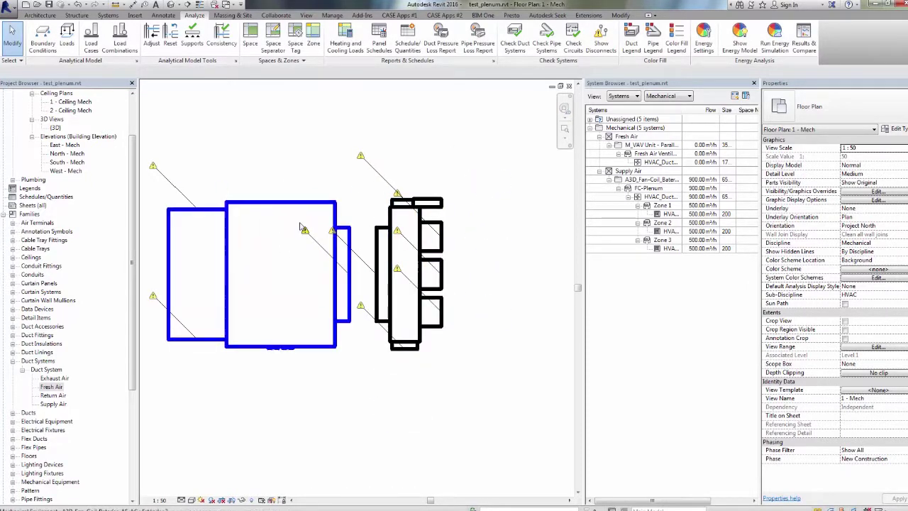
click(382, 282)
drag(376, 274, 349, 275)
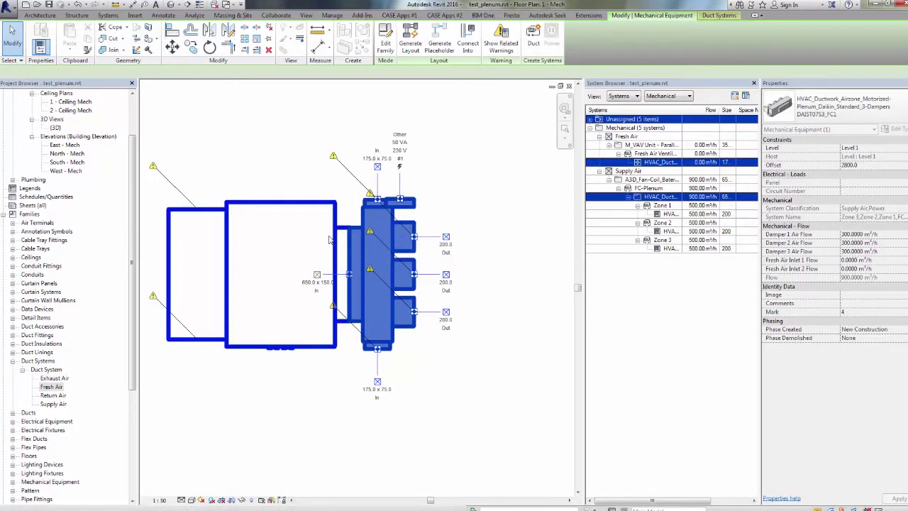
click(496, 231)
- Draw a 200 mm round supply duct from the plenum's lower outlet, about 1840 mm straight, then through two 90° bends to the lower diffuser
scroll(464, 241, down, 5)
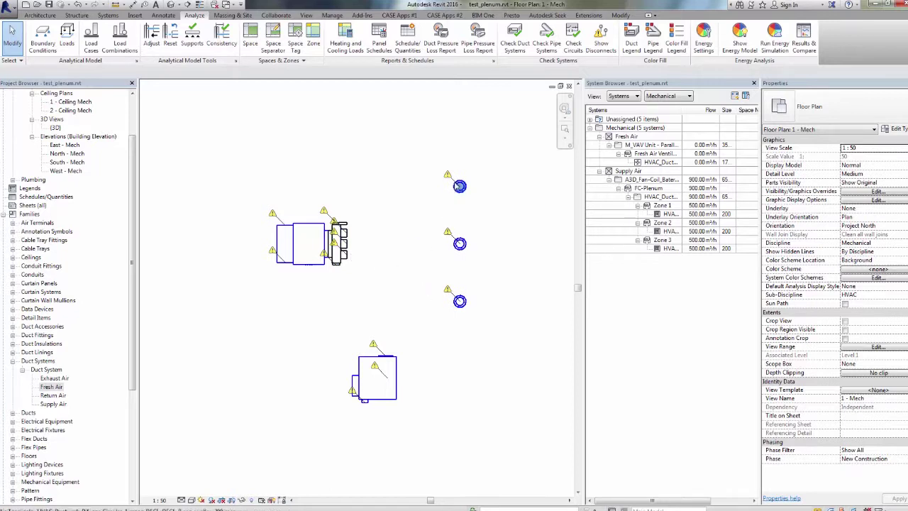
click(345, 256)
scroll(358, 258, up, 3)
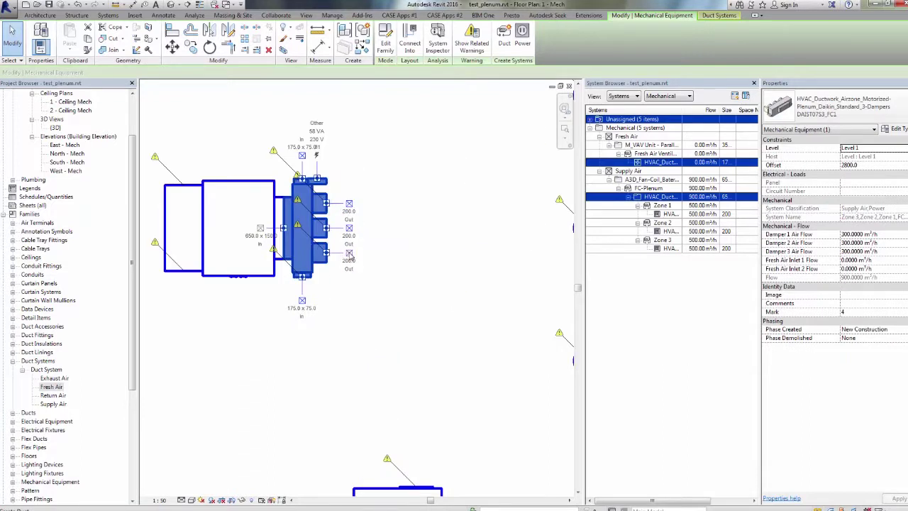
scroll(348, 253, down, 2)
click(348, 253)
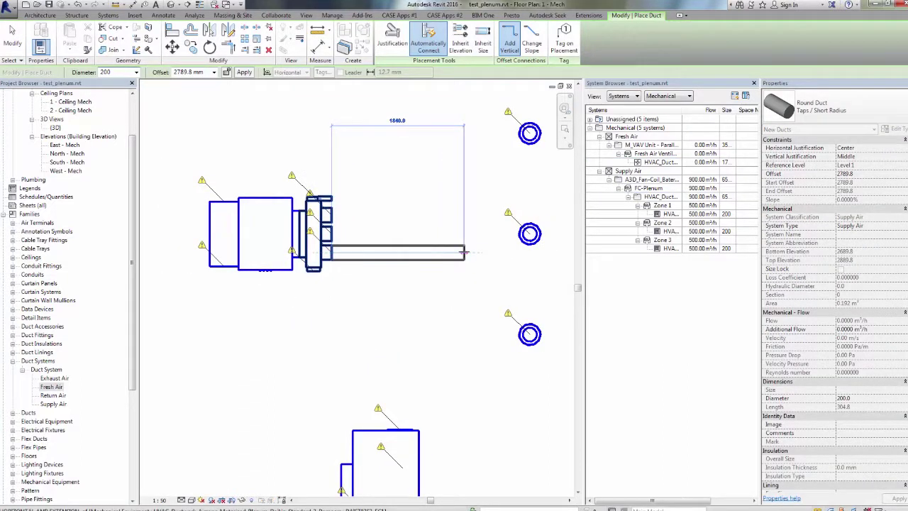
click(464, 294)
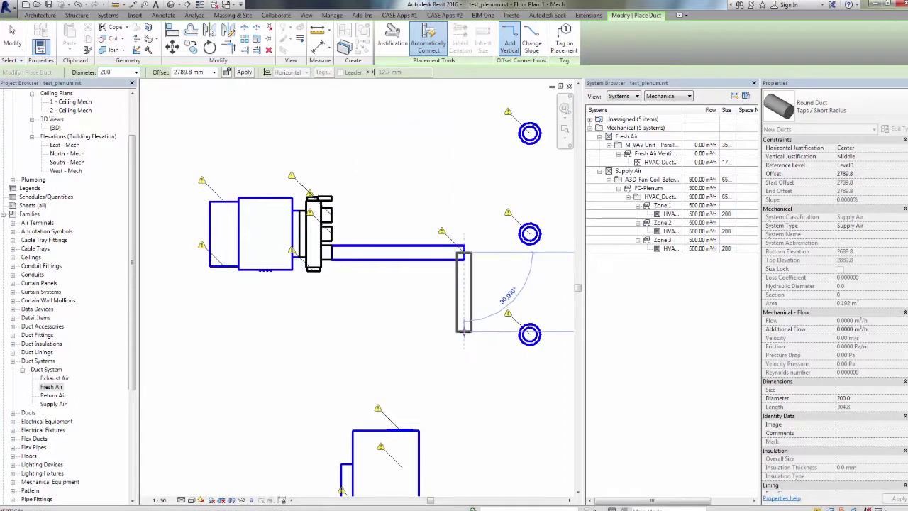
click(505, 335)
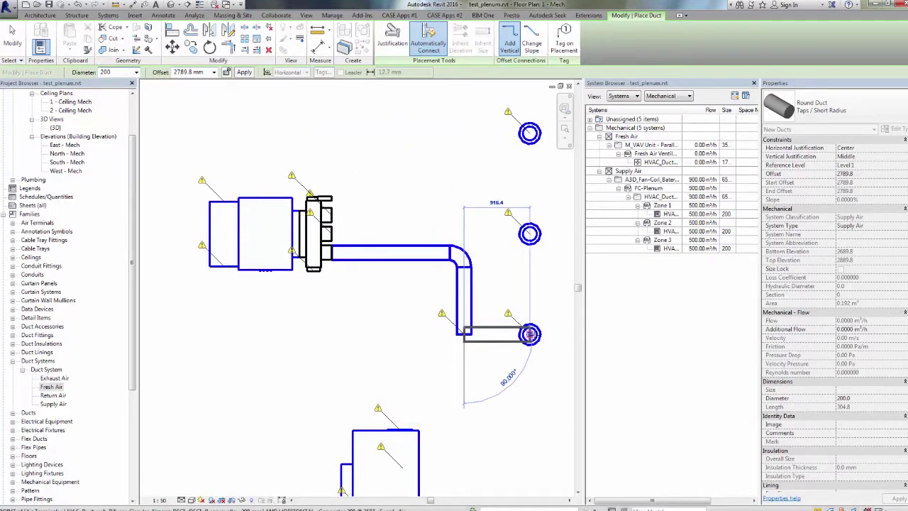
click(529, 334)
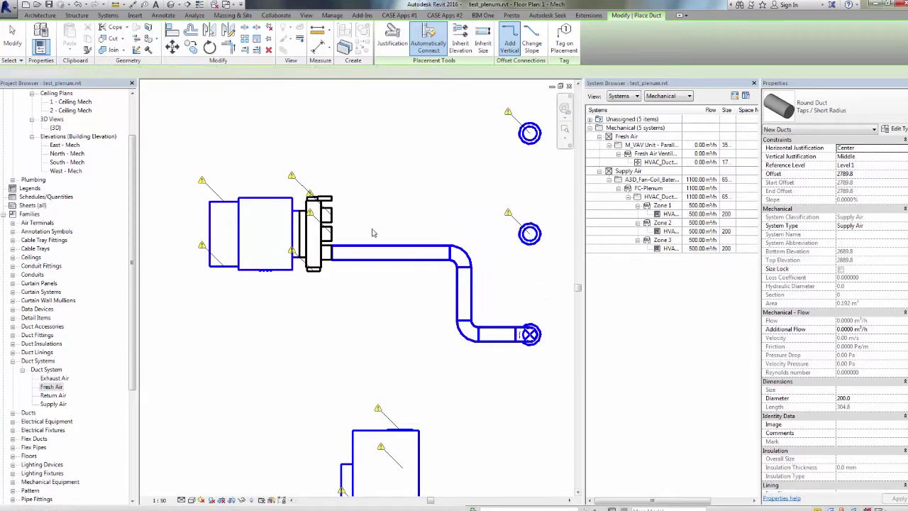
key(Escape)
- Draw a straight 200 mm round supply duct from the plenum's middle outlet to the middle diffuser
click(345, 236)
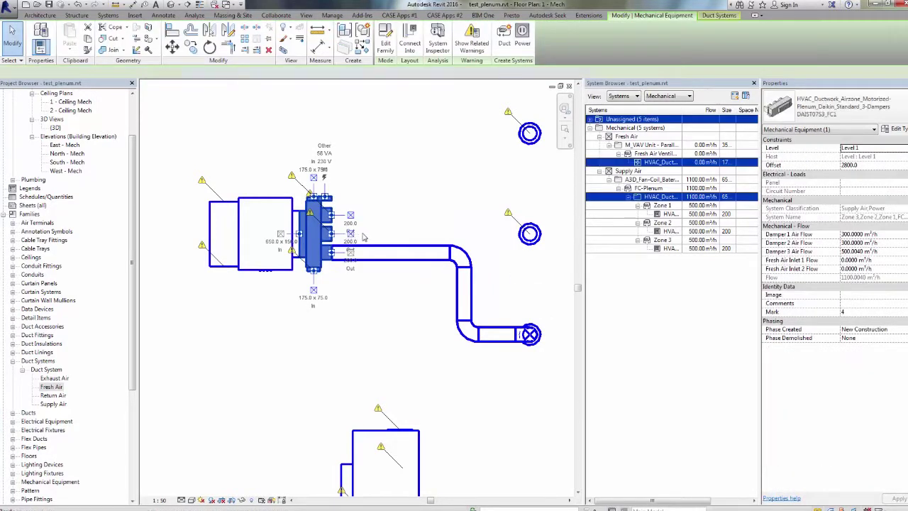
click(350, 232)
click(478, 232)
click(558, 279)
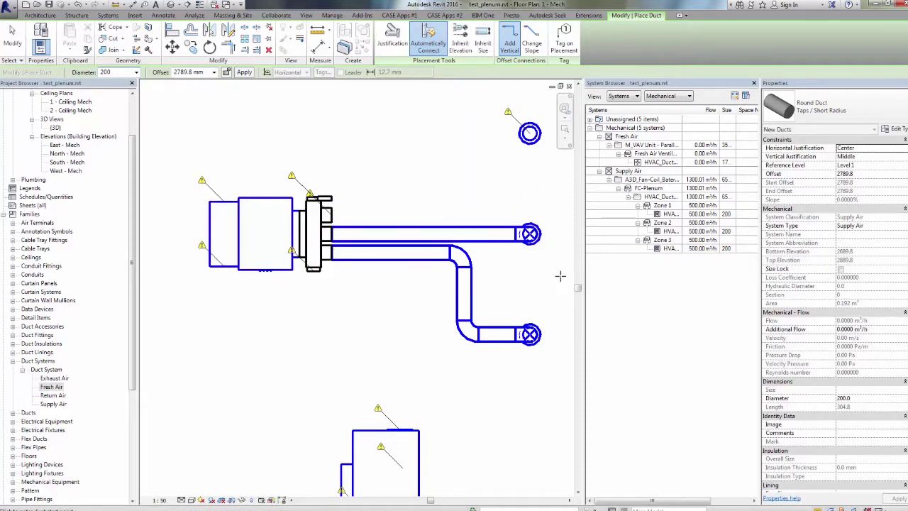
key(Escape)
- Draw a 200 mm round duct from the plenum's upper outlet, about 1840 mm straight and 1140 mm upward, connecting it to the upper diffuser
click(323, 224)
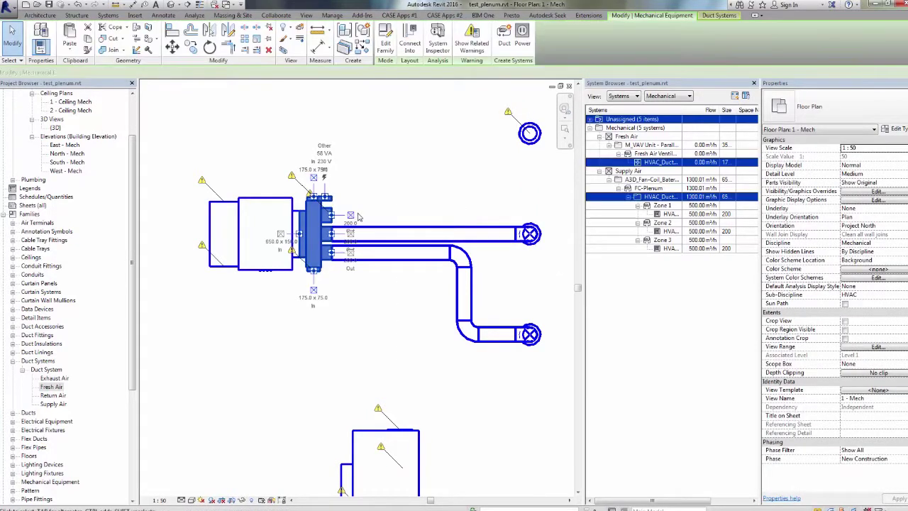
click(353, 217)
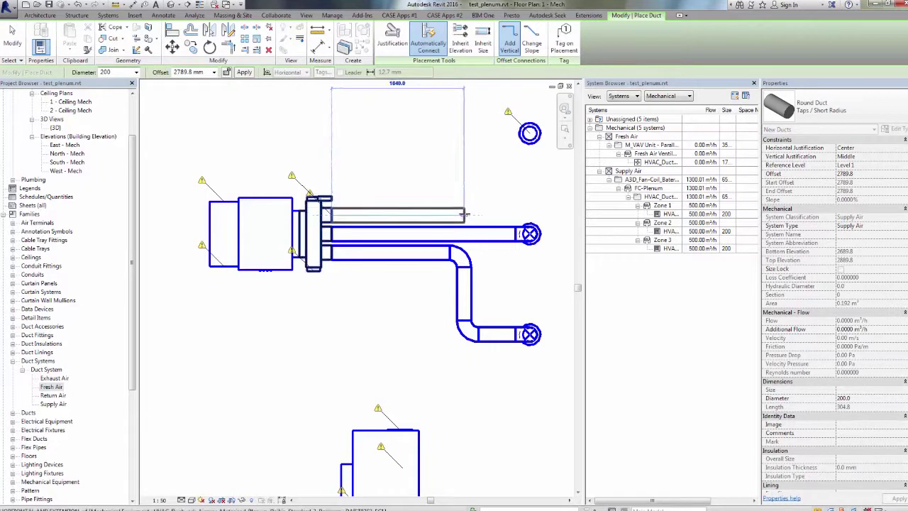
click(462, 213)
click(464, 133)
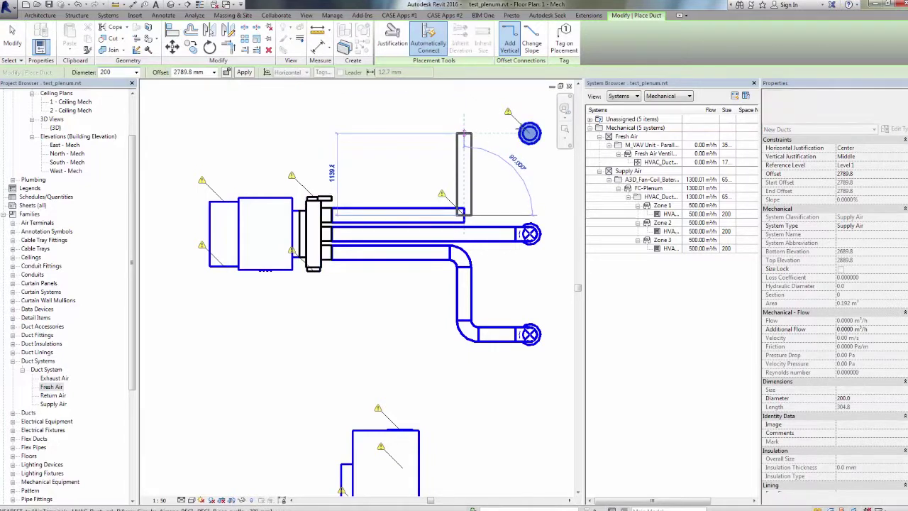
click(541, 198)
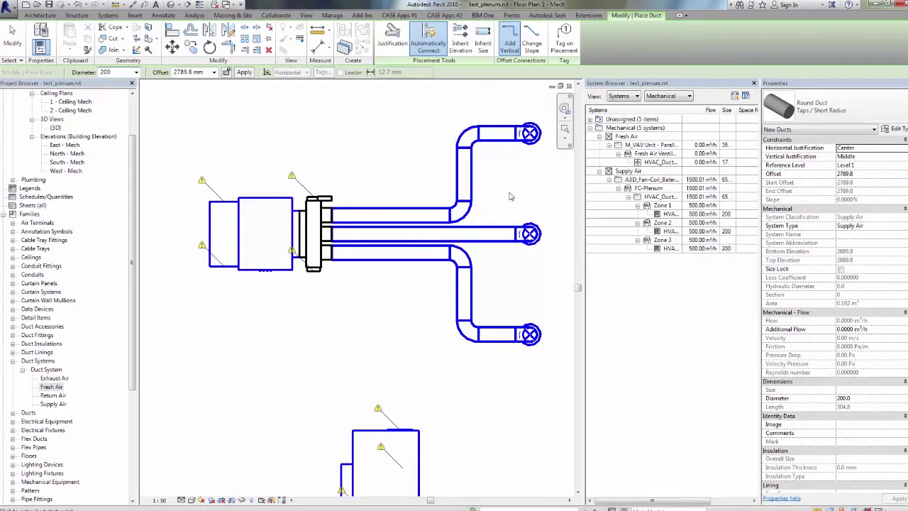
key(Escape)
- Set the flow of the lower diffuser in Zone 3 to 500 m³/h
middle_drag(506, 207, 484, 201)
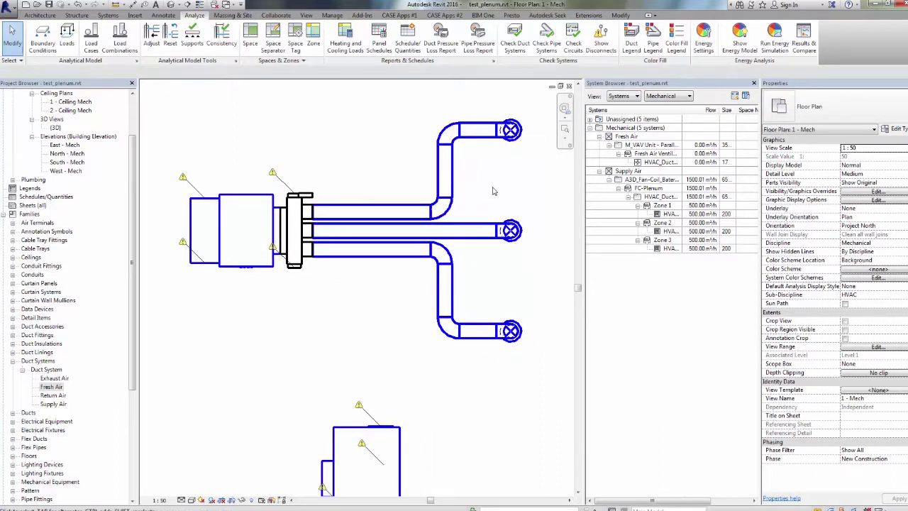
mouse_move(400, 231)
middle_down()
mouse_move(413, 220)
mouse_move(390, 238)
middle_up()
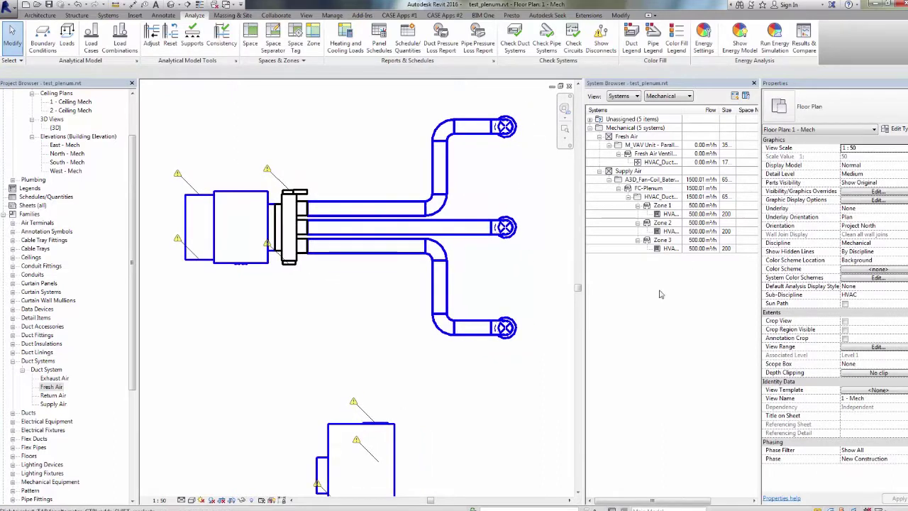
click(512, 337)
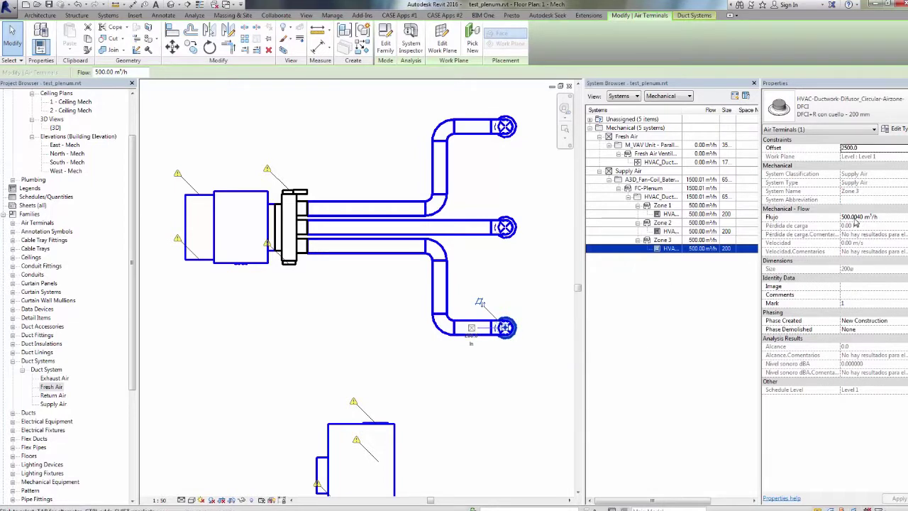
click(886, 220)
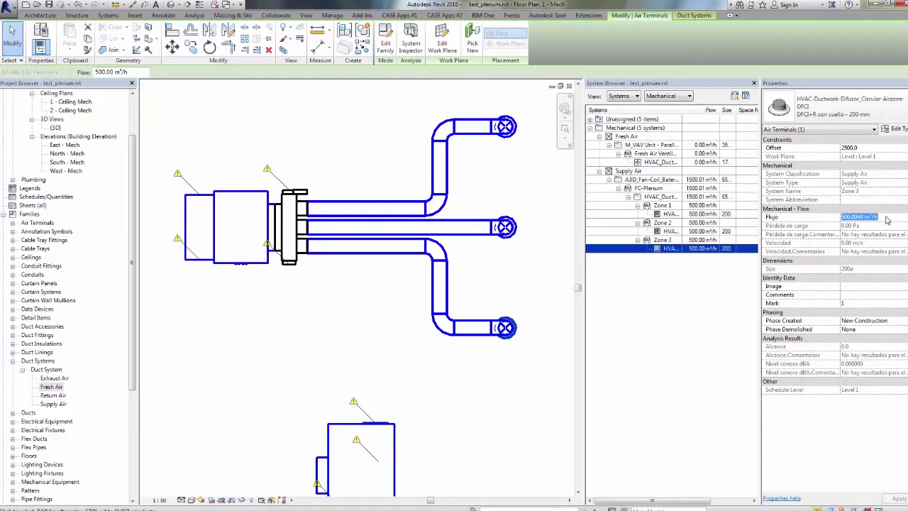
text(500)
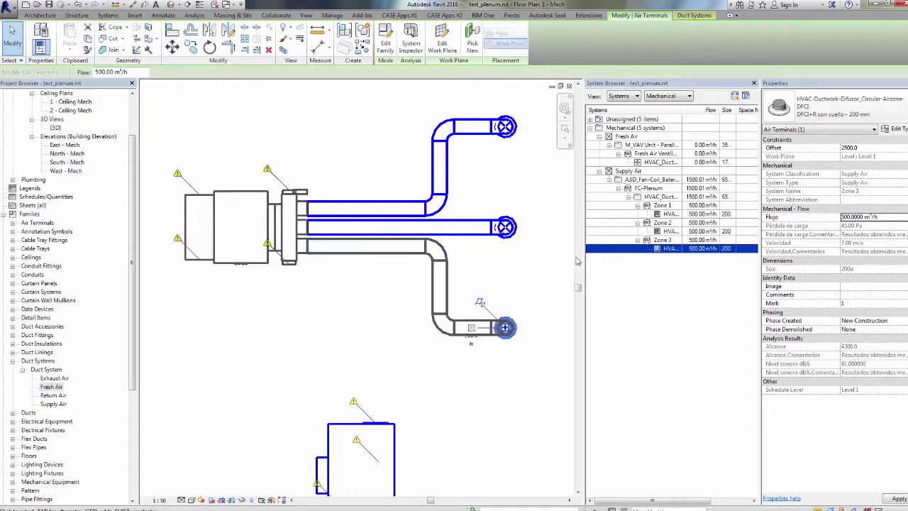
- Set the flow of the middle and upper diffusers, in Zone 2 and Zone 1, to 500 m³/h each
click(509, 233)
click(891, 218)
text(500)
key(Return)
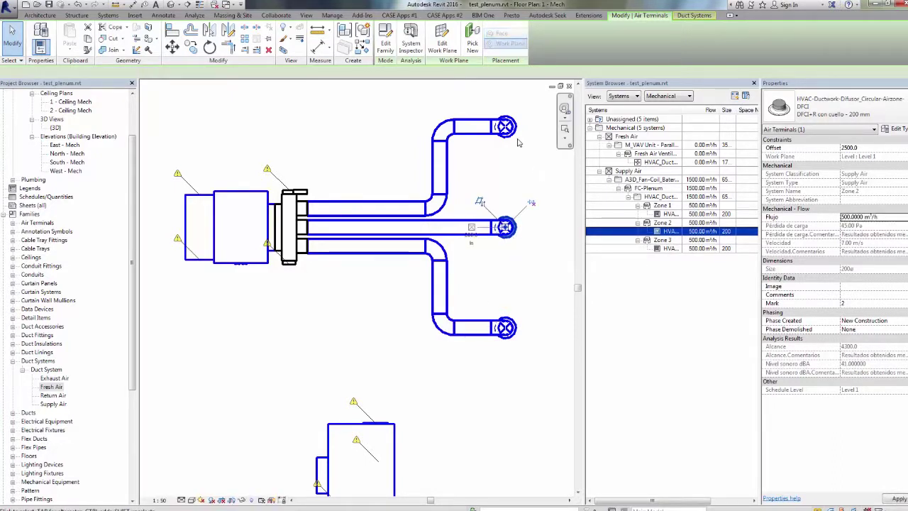
click(517, 143)
click(890, 217)
text(500)
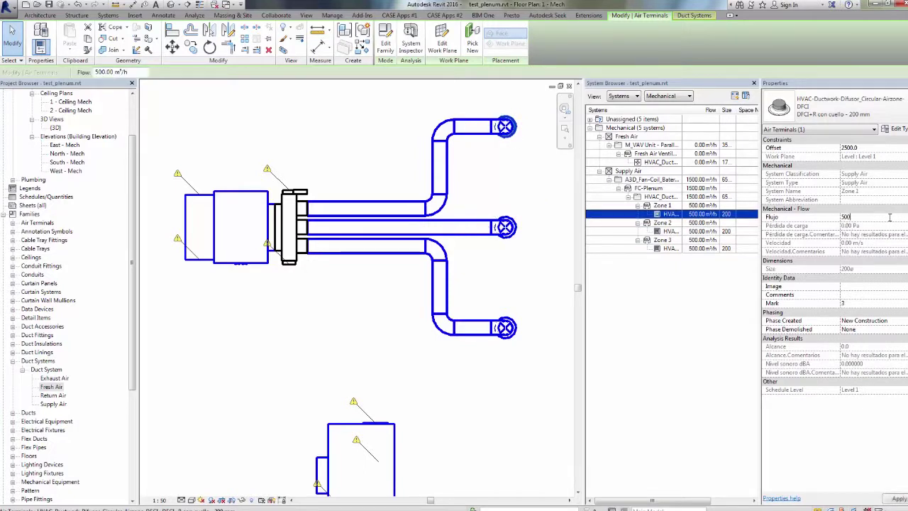
key(Return)
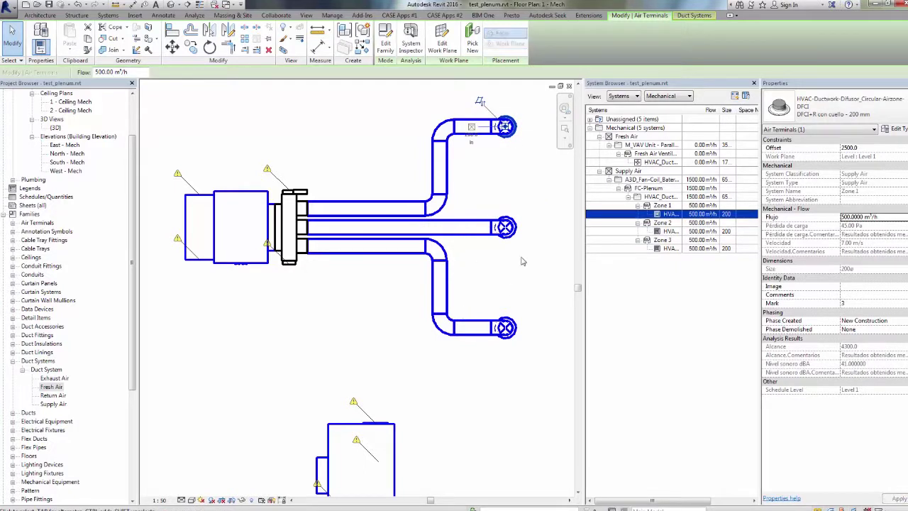
- Check the zone diffusers' flows in the System Browser and examine the airflow properties of the motorized plenum and the fan coil
click(702, 248)
click(701, 232)
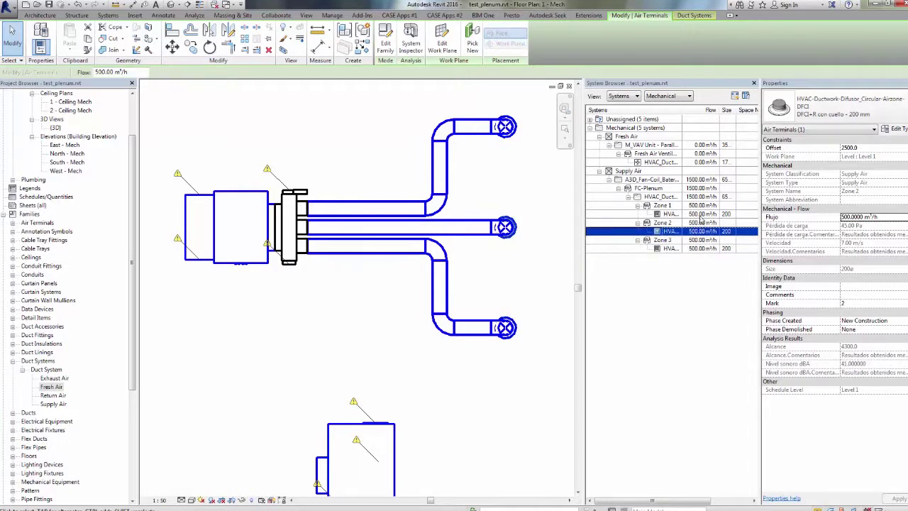
click(706, 215)
click(699, 198)
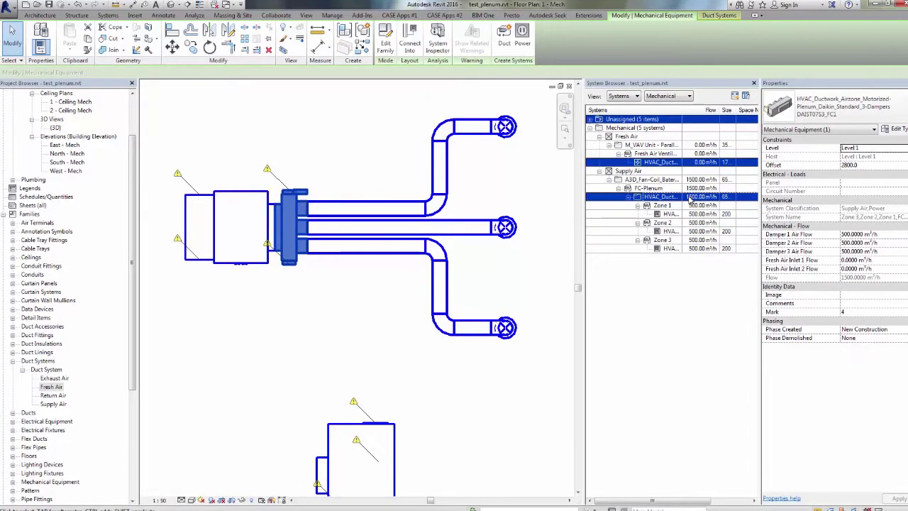
click(294, 203)
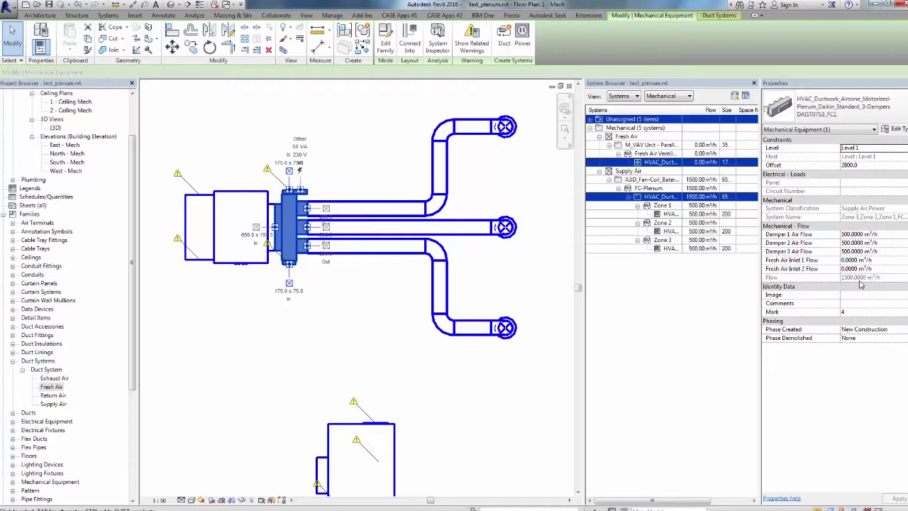
middle_drag(319, 299, 334, 294)
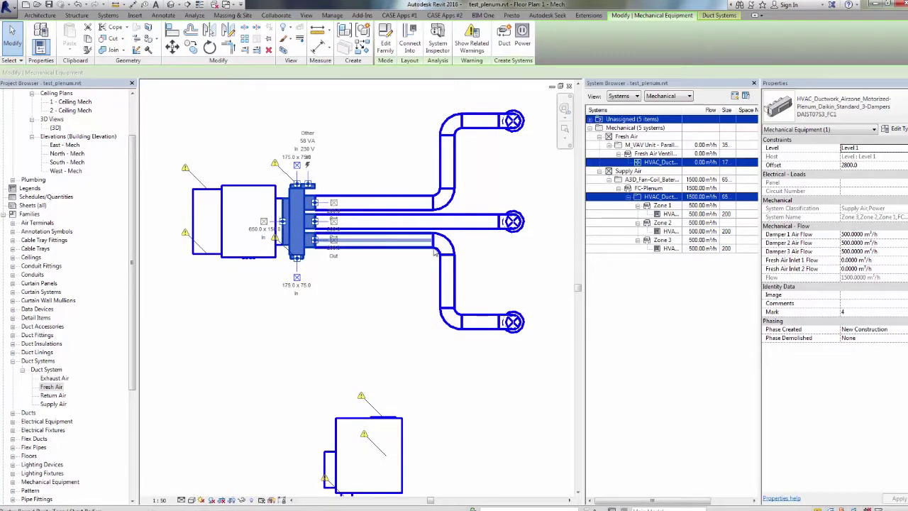
click(276, 196)
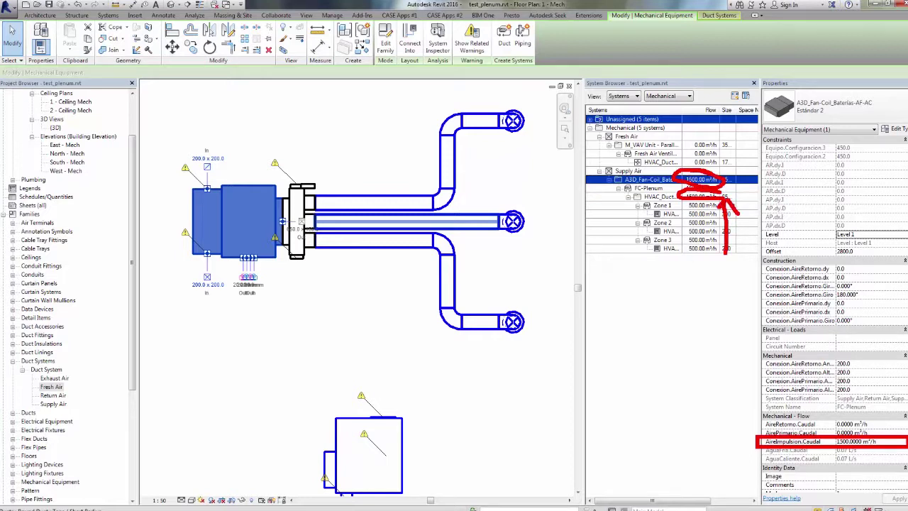
click(358, 309)
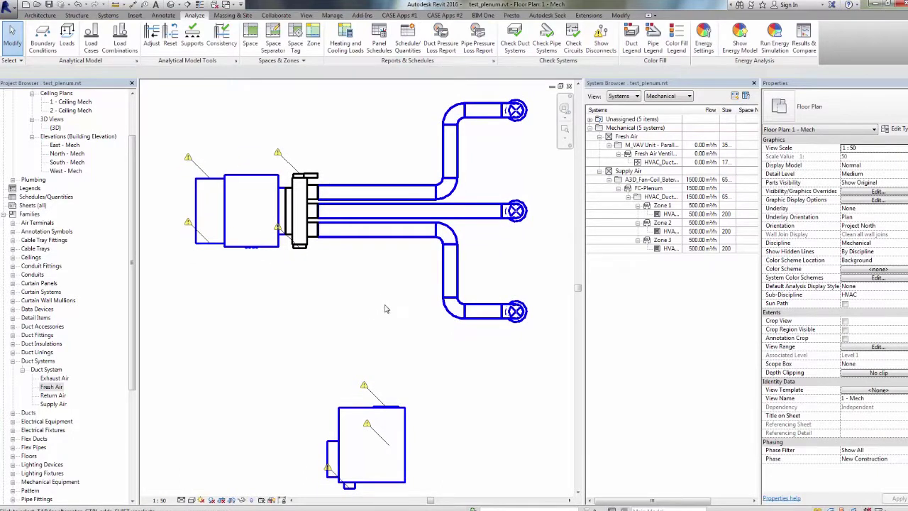
click(308, 223)
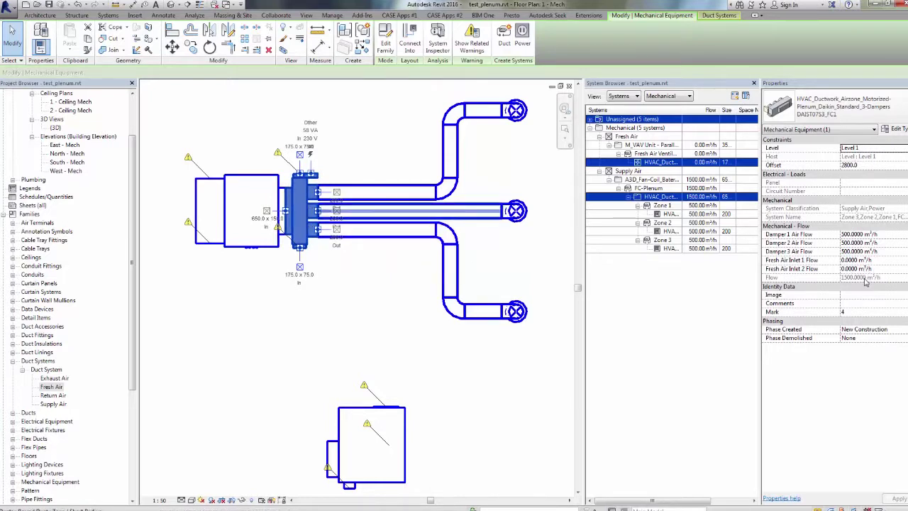
- Set the motorized plenum's Fresh Air Inlet 2 Flow to 200 m³/h and check the system airflows in the System Browser
click(278, 186)
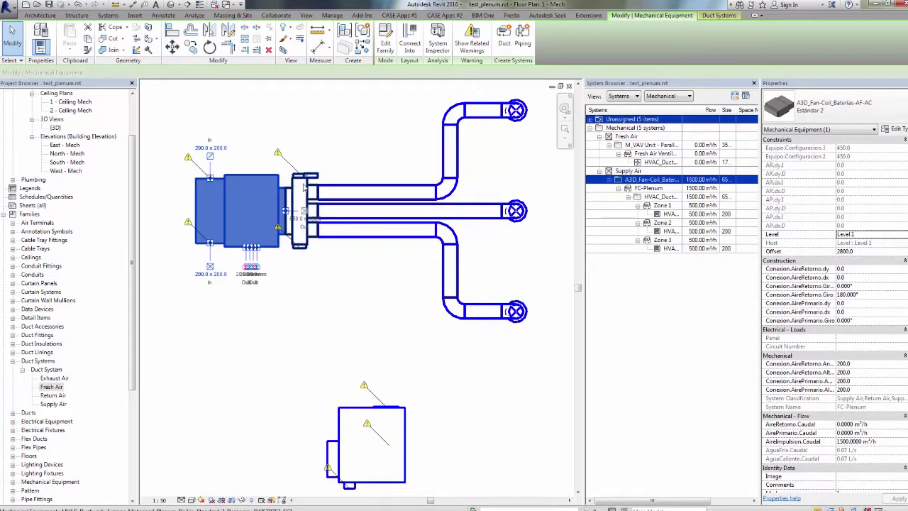
click(297, 186)
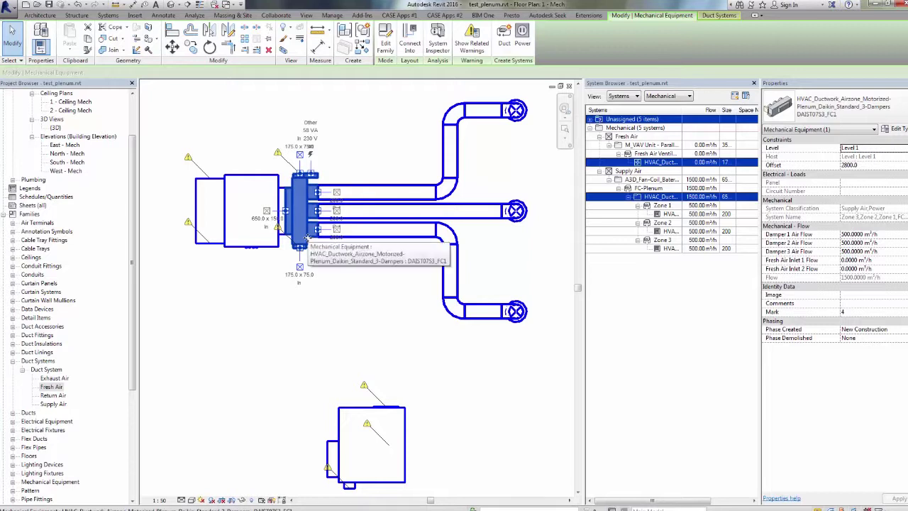
click(895, 271)
text(200)
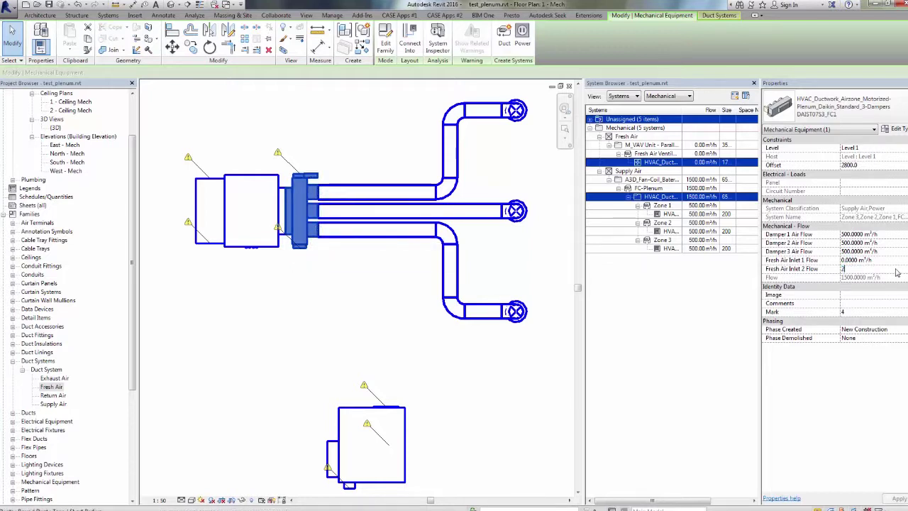
click(869, 260)
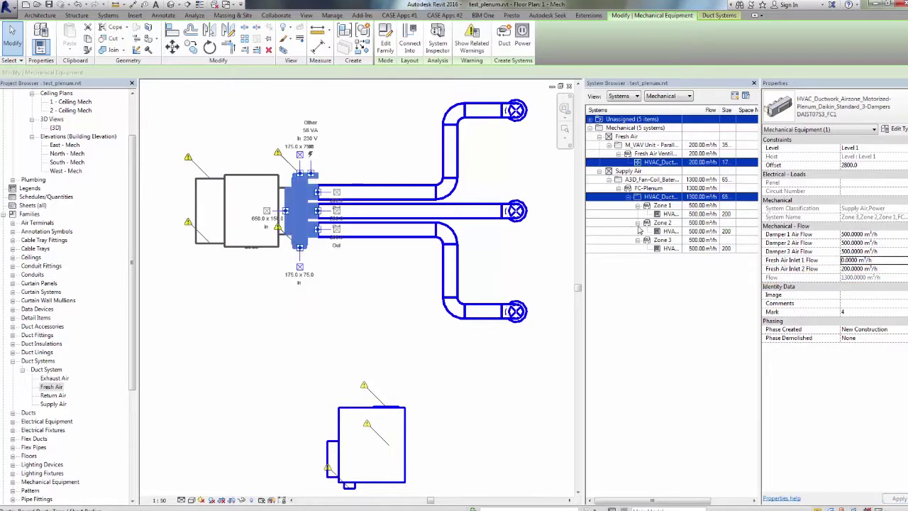
click(698, 188)
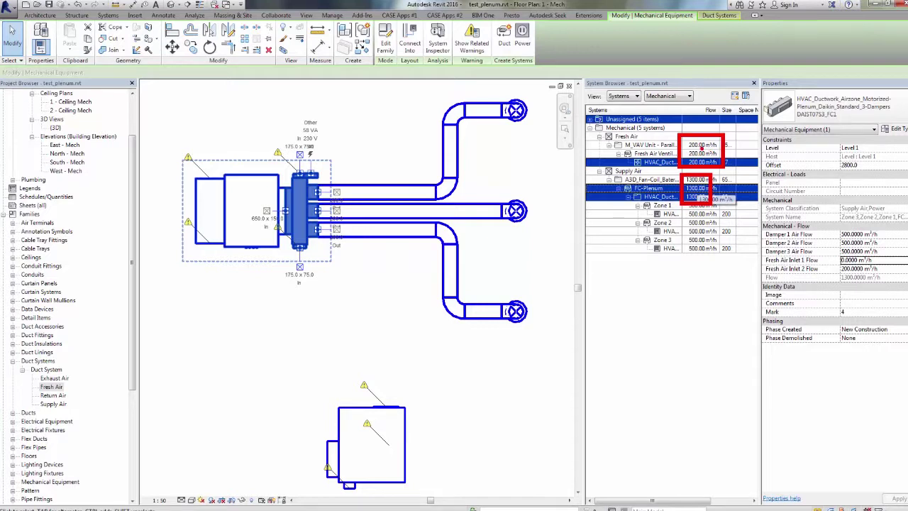
click(377, 327)
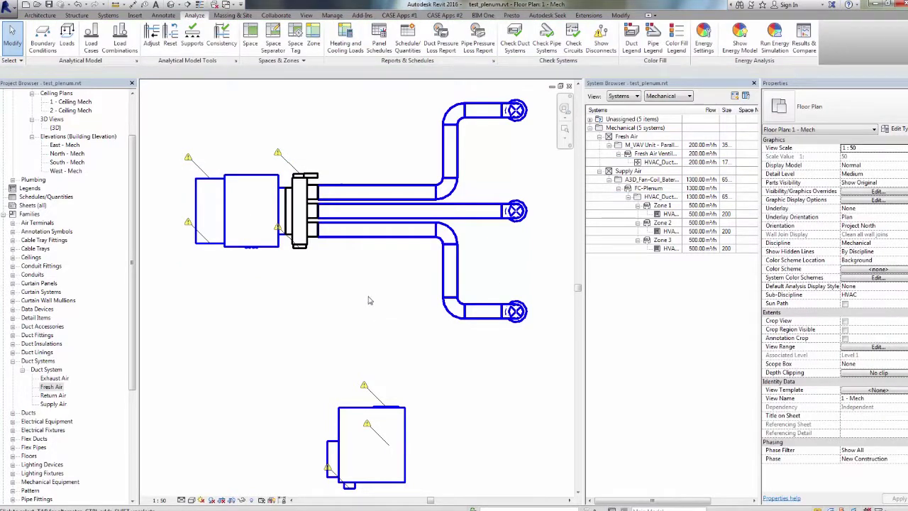
- Draw a 350 x 280 mm rectangular duct from the VAV unit's outlet, about 740 mm up, across, and up toward the plenum's lower fresh air inlet
click(403, 410)
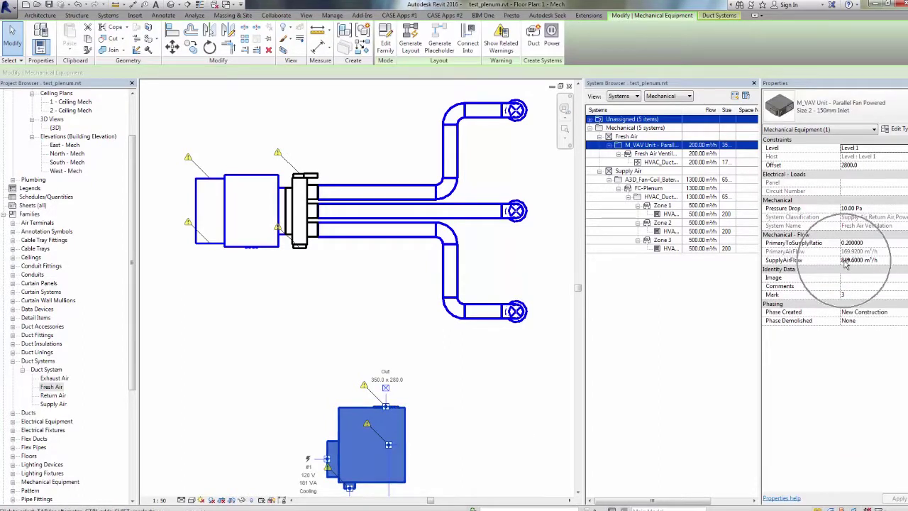
click(484, 277)
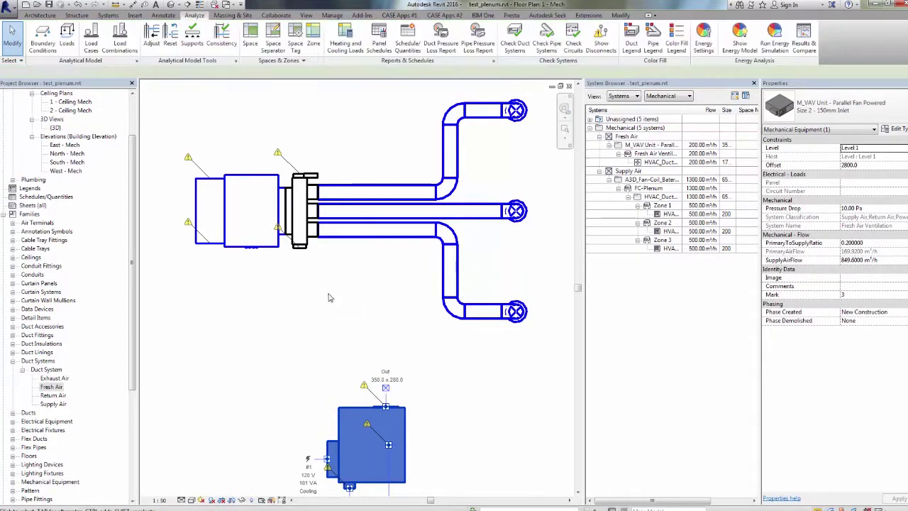
click(312, 234)
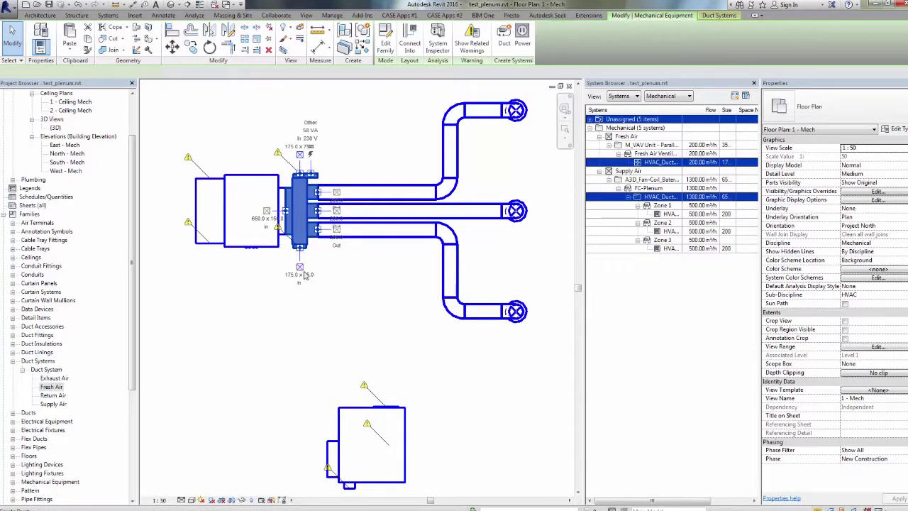
click(383, 412)
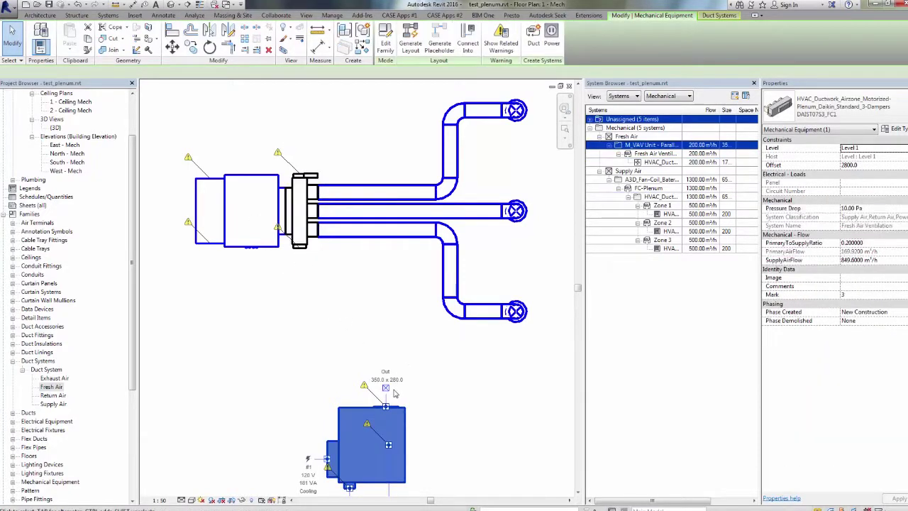
click(299, 241)
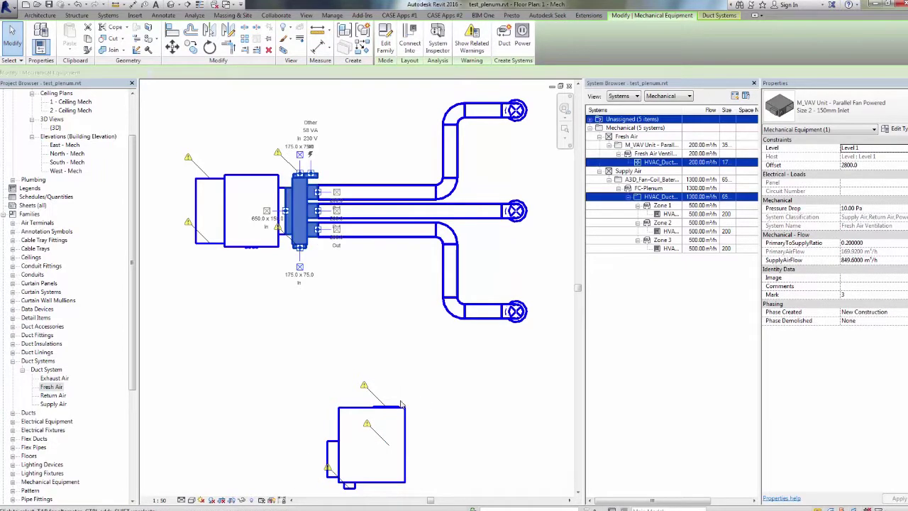
click(404, 411)
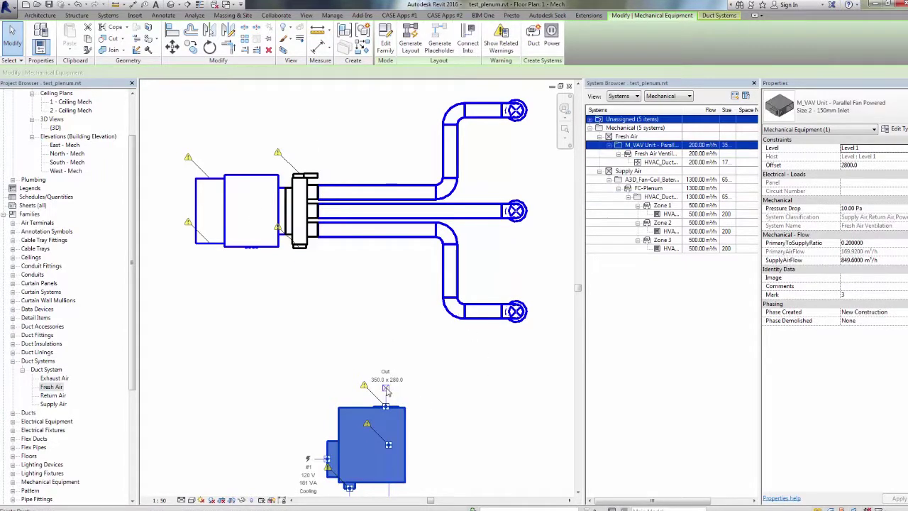
click(386, 387)
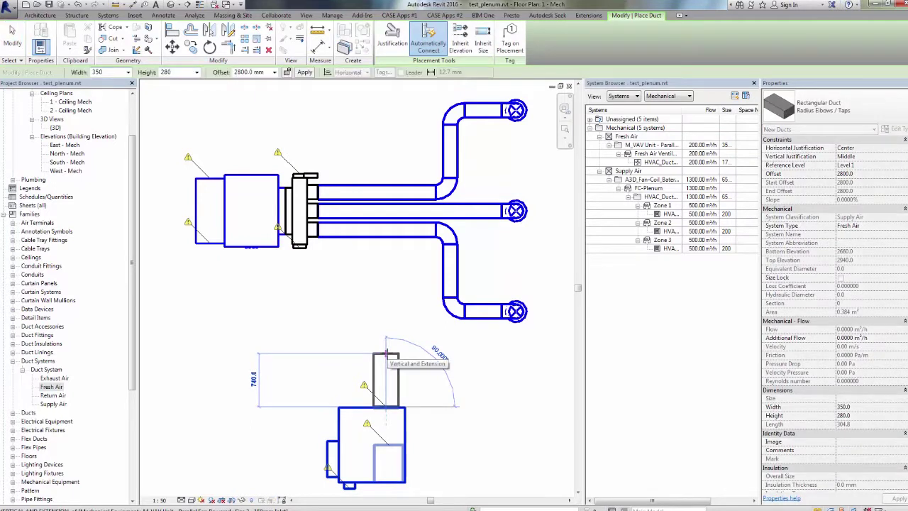
click(385, 359)
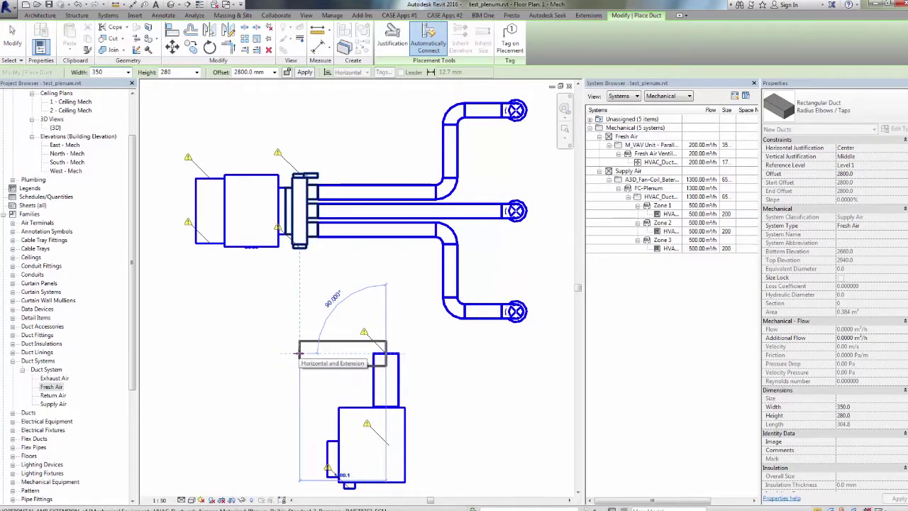
click(300, 352)
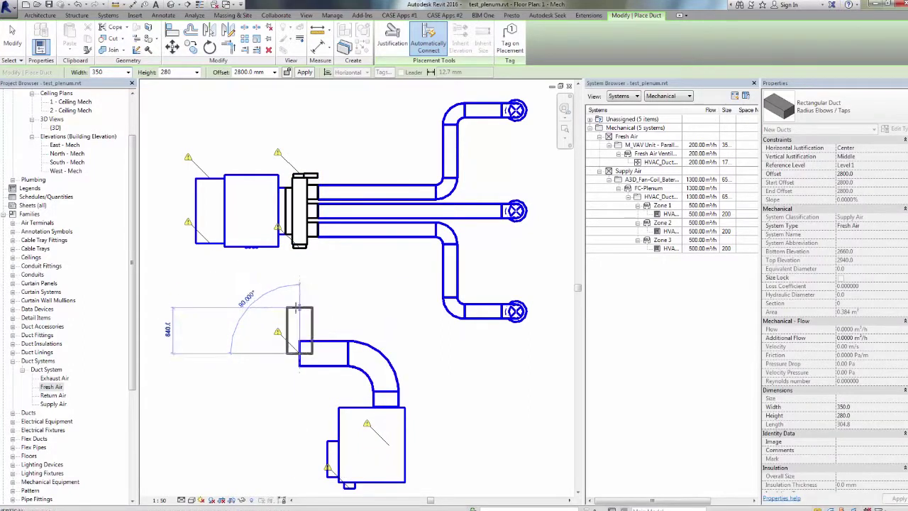
click(317, 306)
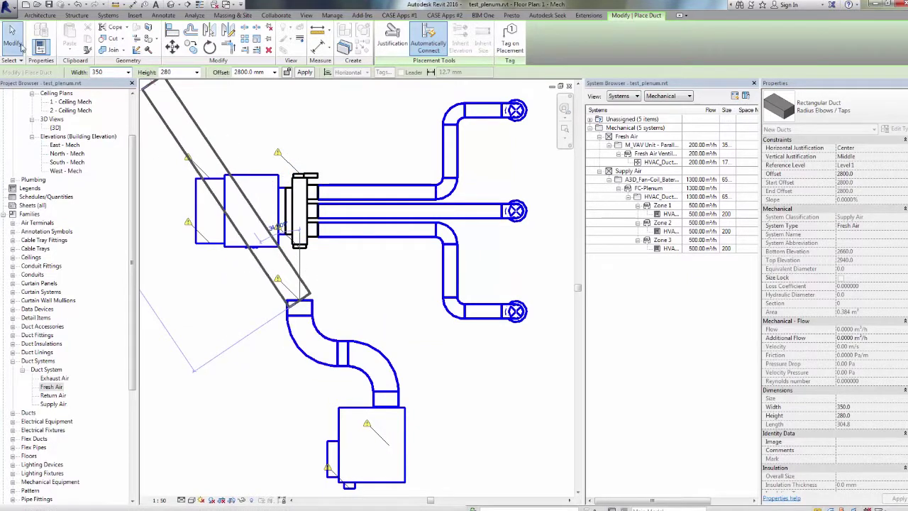
key(Escape)
key(Escape)
- Connect the open end of the rectangular fresh air duct to the plenum's lower inlet with a 350 mm round flex duct
click(309, 305)
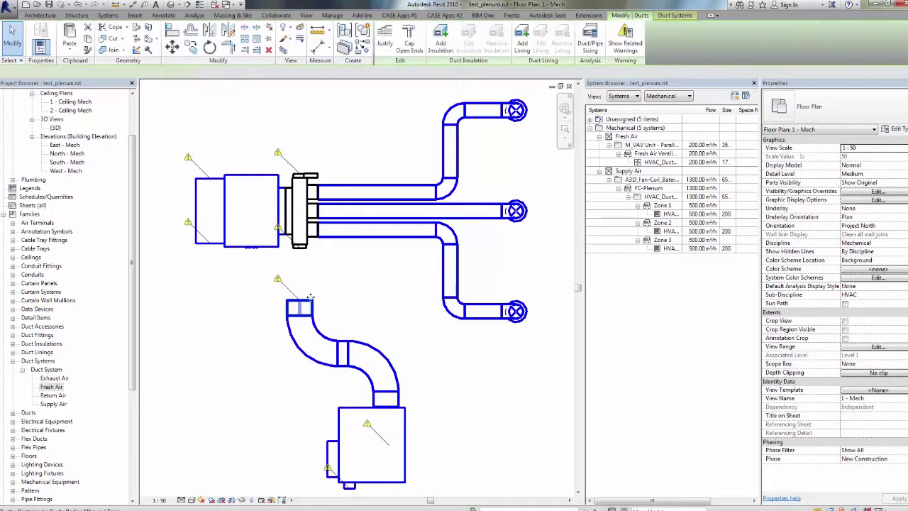
right_click(299, 303)
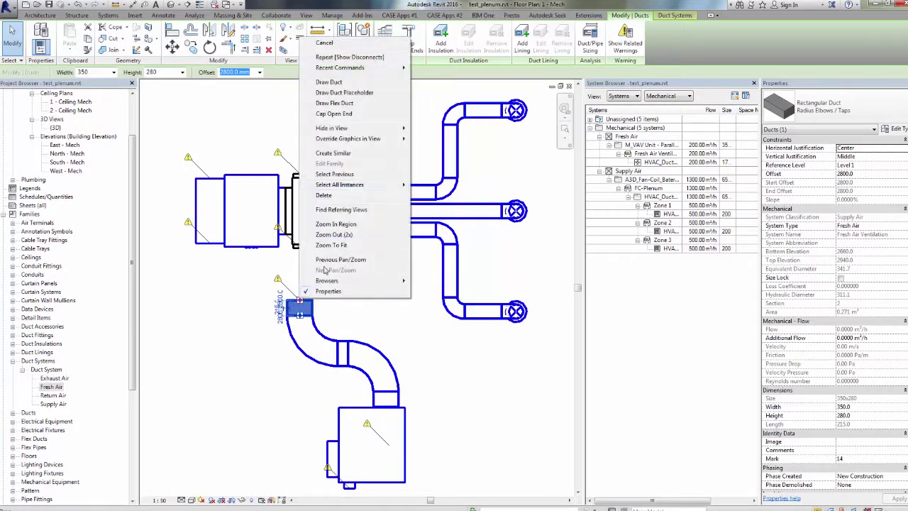
click(333, 102)
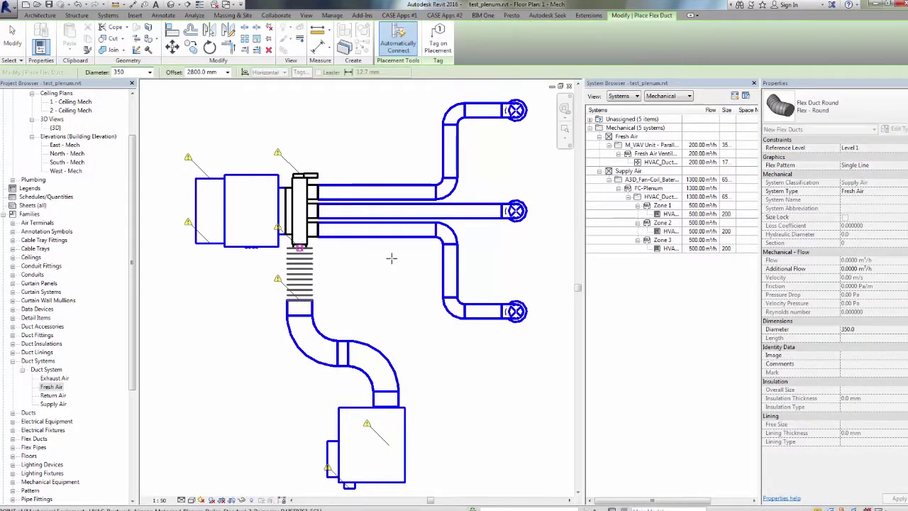
click(12, 40)
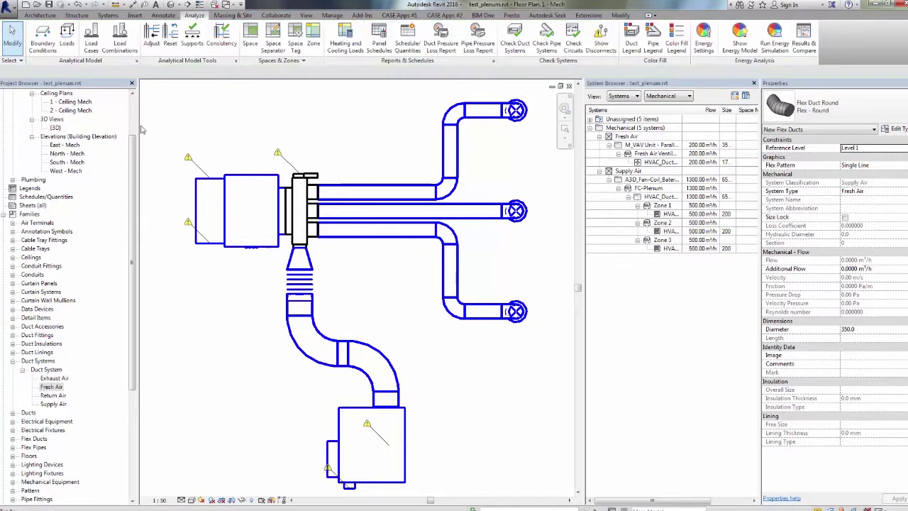
middle_drag(355, 249, 346, 229)
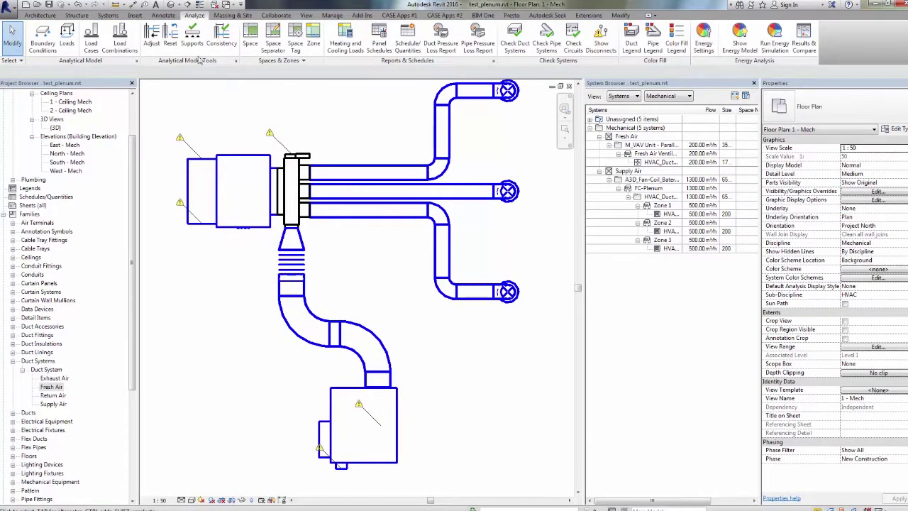
- Open the 3D view and examine the airflow properties of the motorized plenum, the fan coil and the VAV unit
click(170, 6)
middle_drag(447, 360, 416, 300)
scroll(416, 300, down, 2)
shift+middle_drag(398, 366, 364, 350)
scroll(336, 338, down, 1)
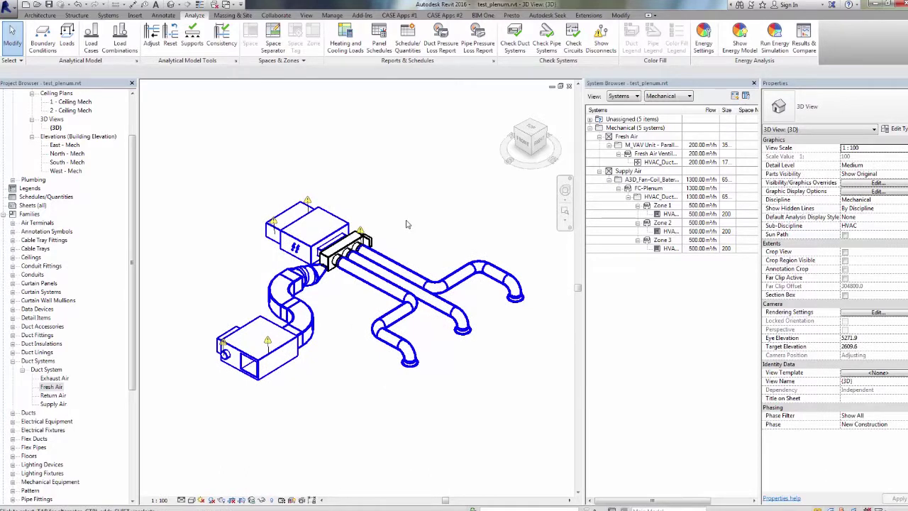
click(362, 223)
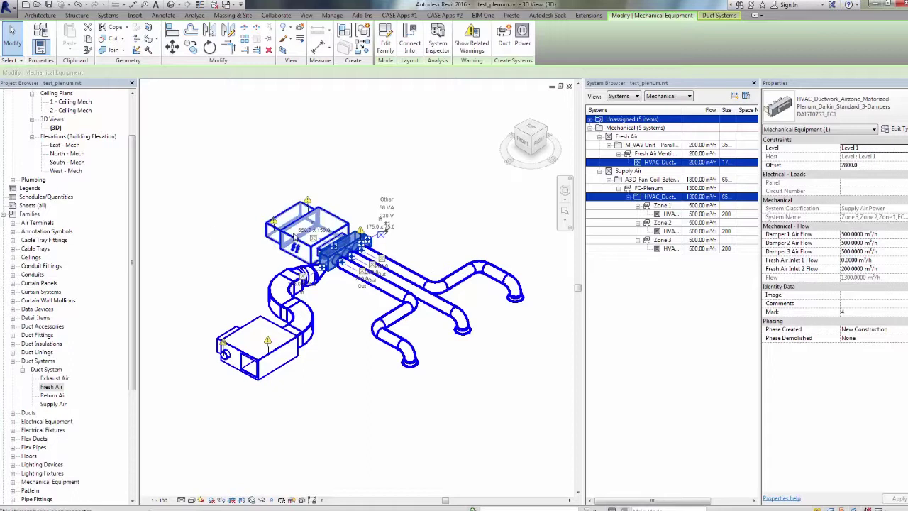
click(323, 231)
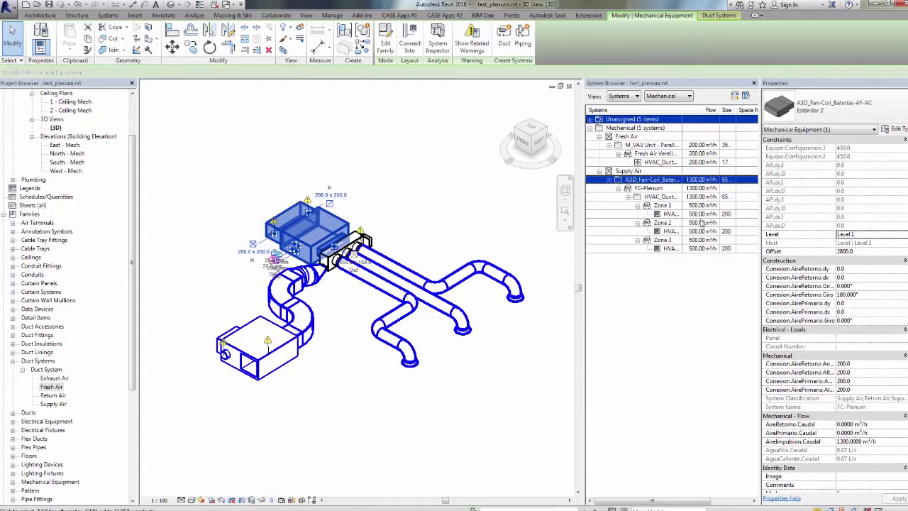
click(256, 373)
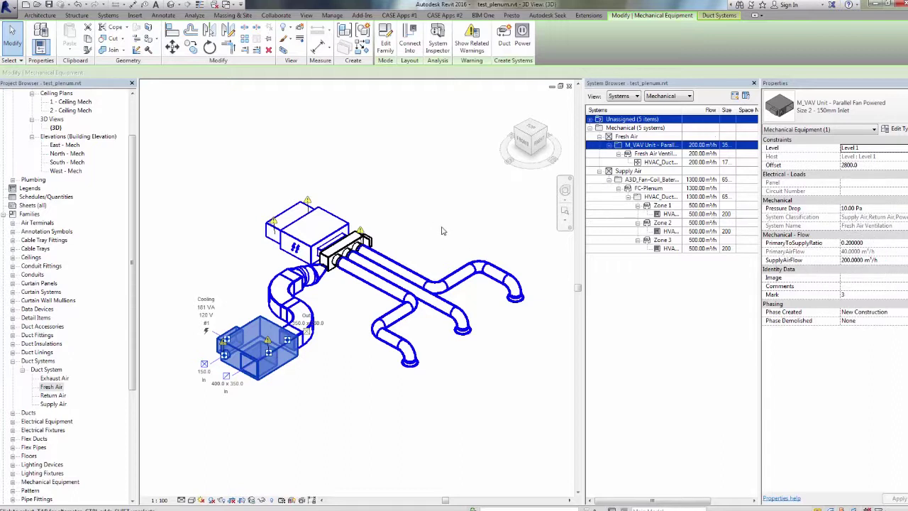
click(485, 381)
- Set the Zone 3 diffuser's flow to 300 m³/h and check the resulting airflows of the plenum and the fan coil
click(412, 367)
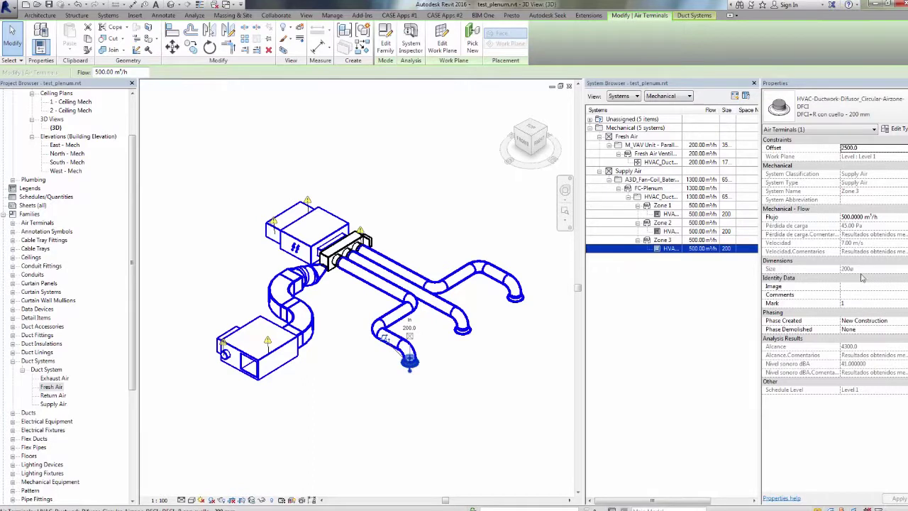
click(889, 217)
text(30)
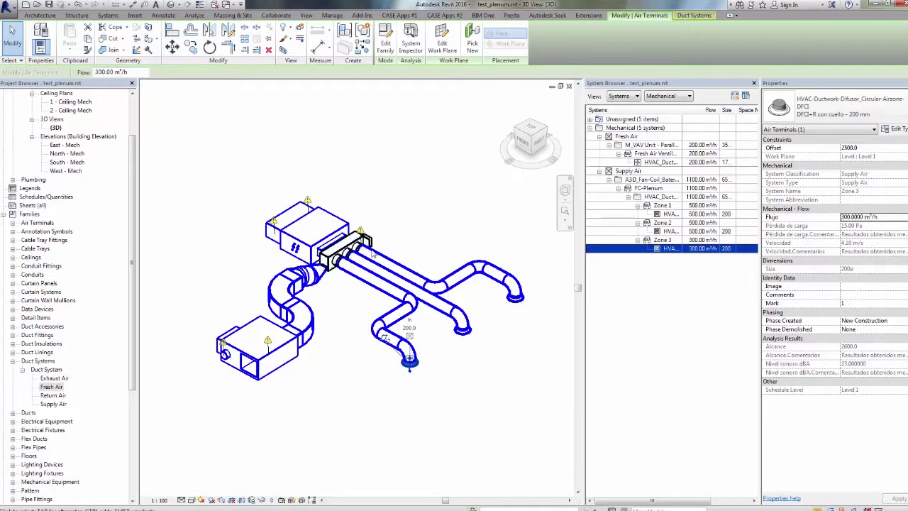
click(343, 248)
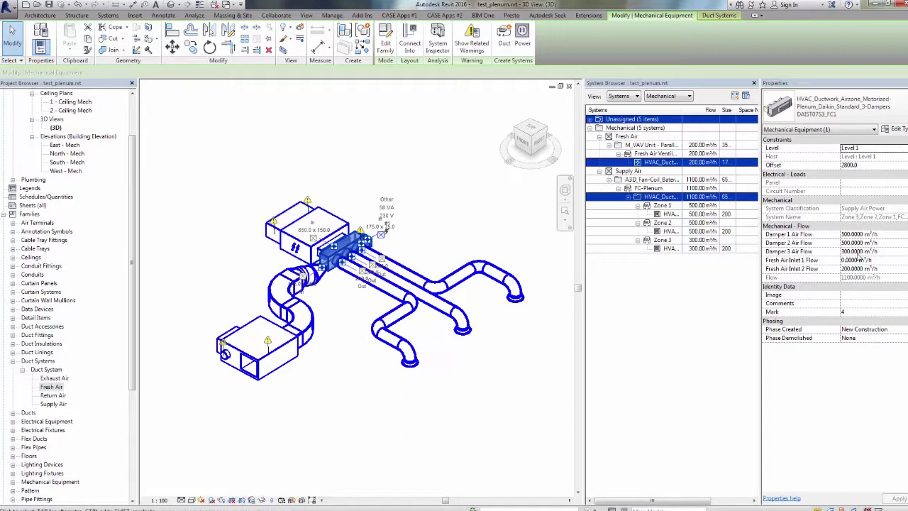
click(330, 261)
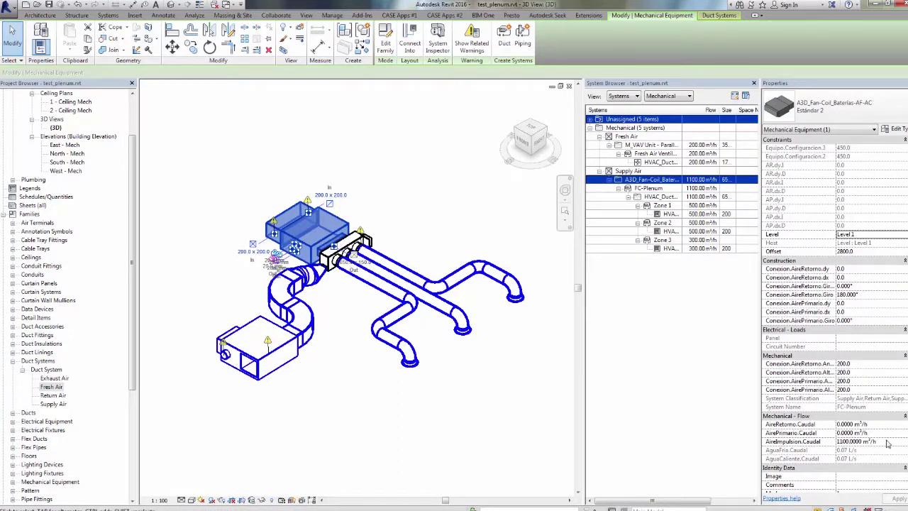
click(333, 376)
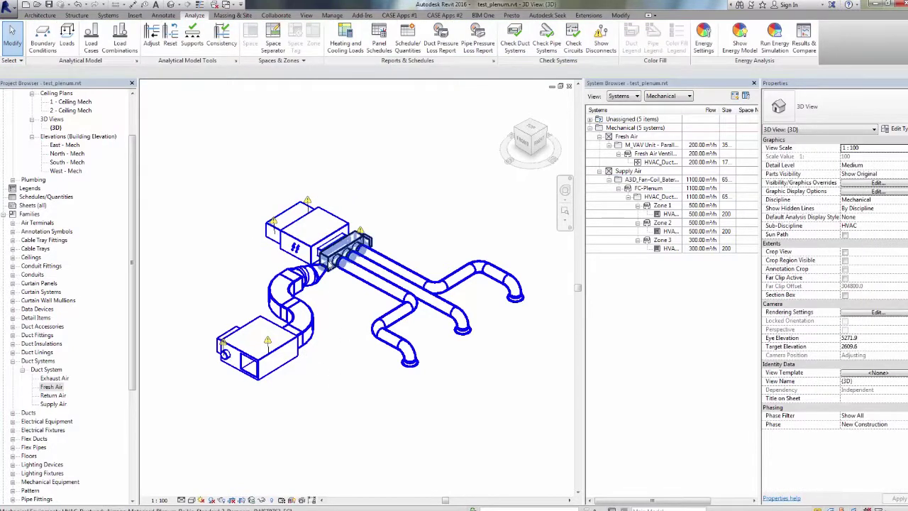
- Set the plenum's Fresh Air Inlet 2 Flow to 300 m³/h and check the VAV unit's flow in the System Browser
click(348, 245)
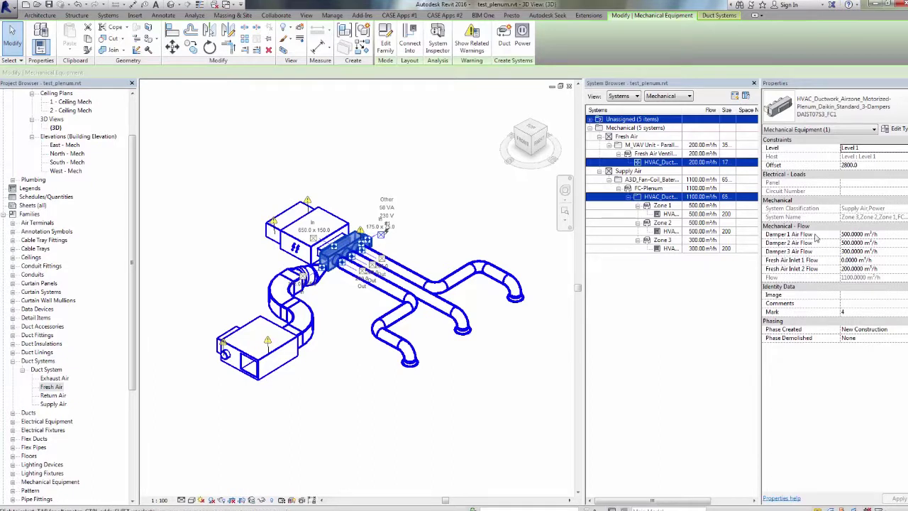
click(895, 271)
text(300)
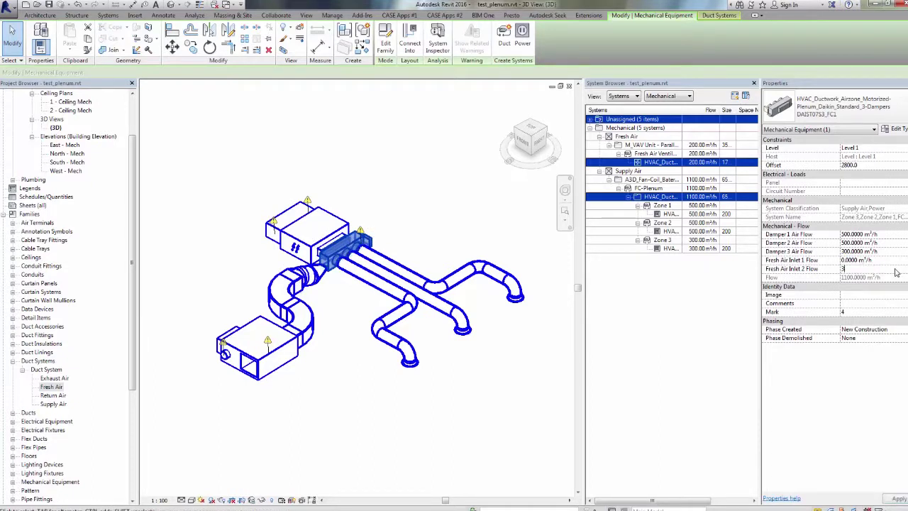
key(Return)
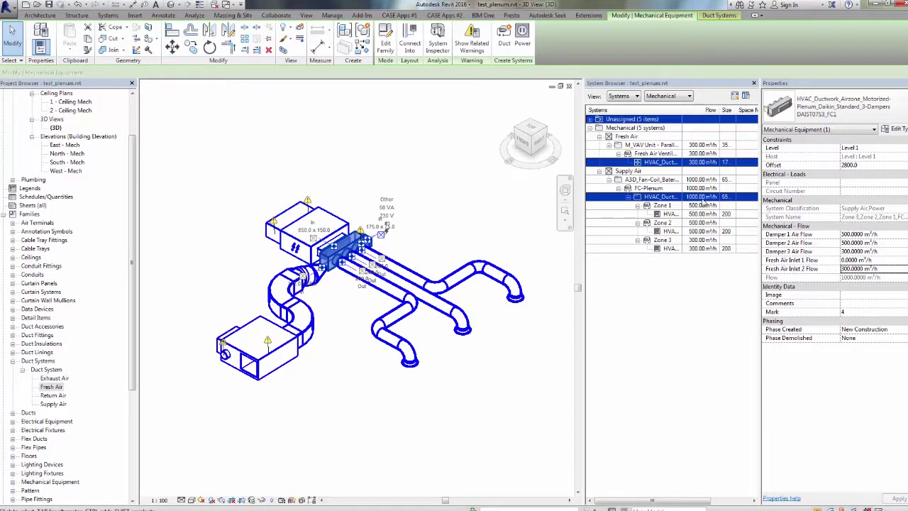
ctrl+click(697, 146)
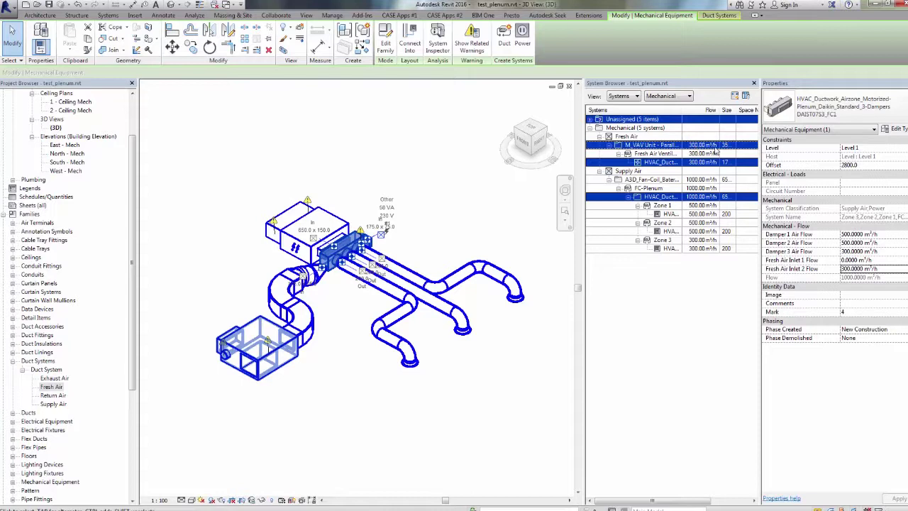
ctrl+click(716, 148)
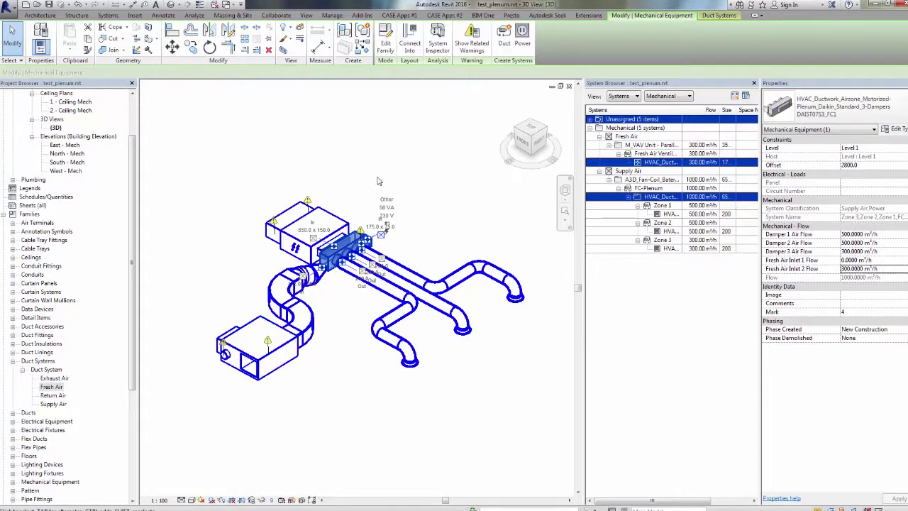
click(377, 179)
middle_drag(430, 211, 437, 205)
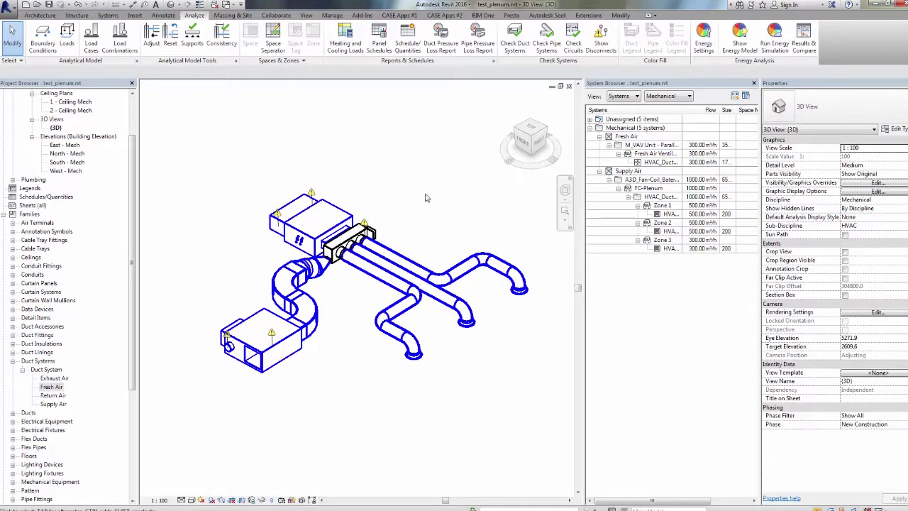